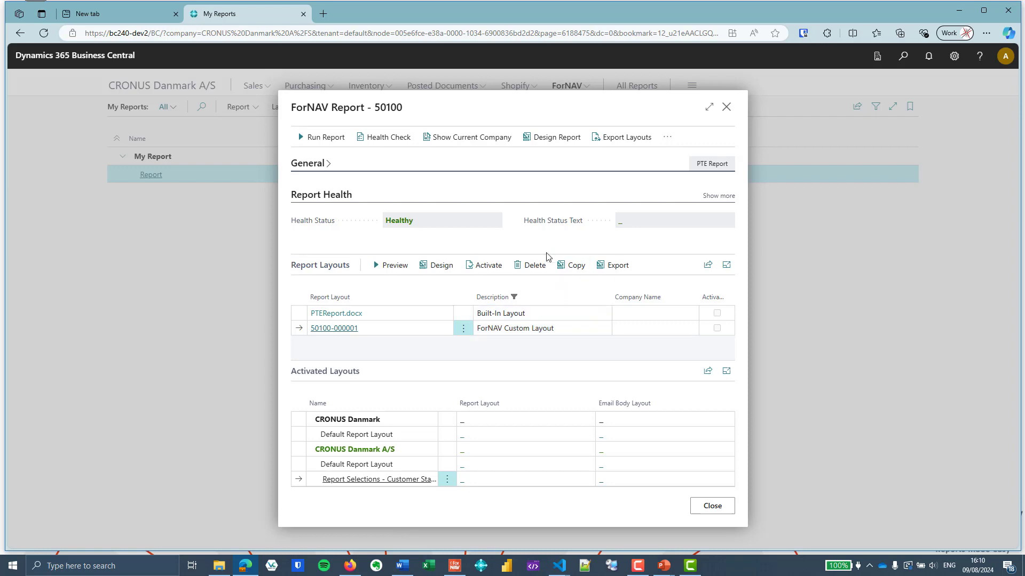
Expand the report health details and run a health check on report 50100
left_click_drag(545, 220, 541, 220)
left_click(719, 196)
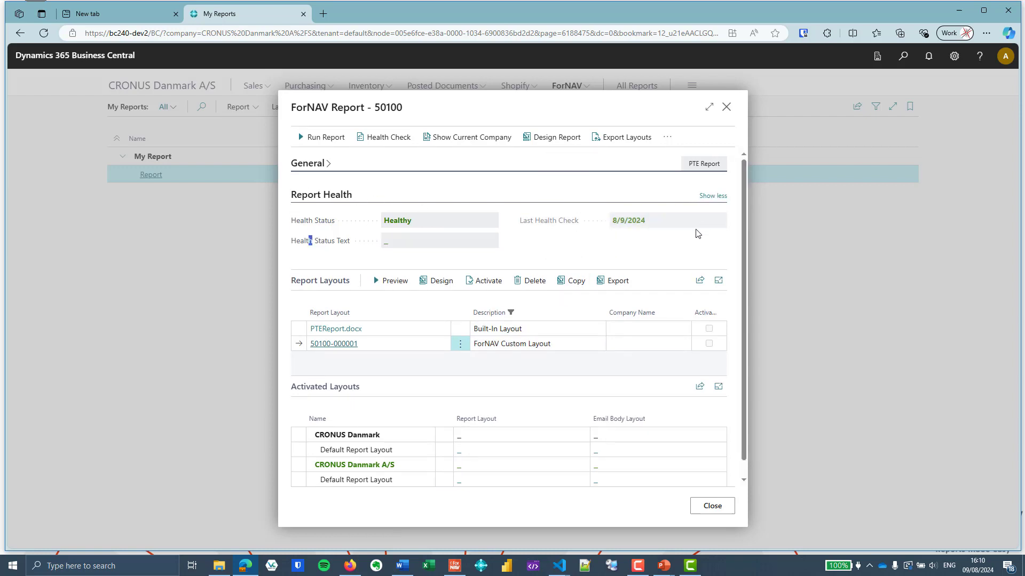
left_click(543, 256)
left_click(382, 147)
In the PTE Report code, change the List dataitem's table to Vendor
key("alt+Tab")
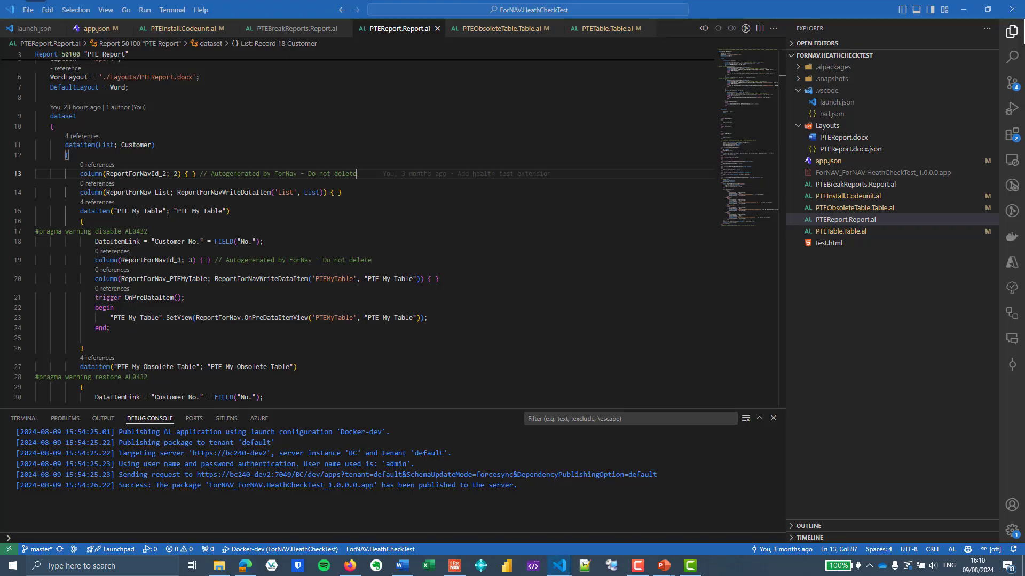
mouse_move(534, 172)
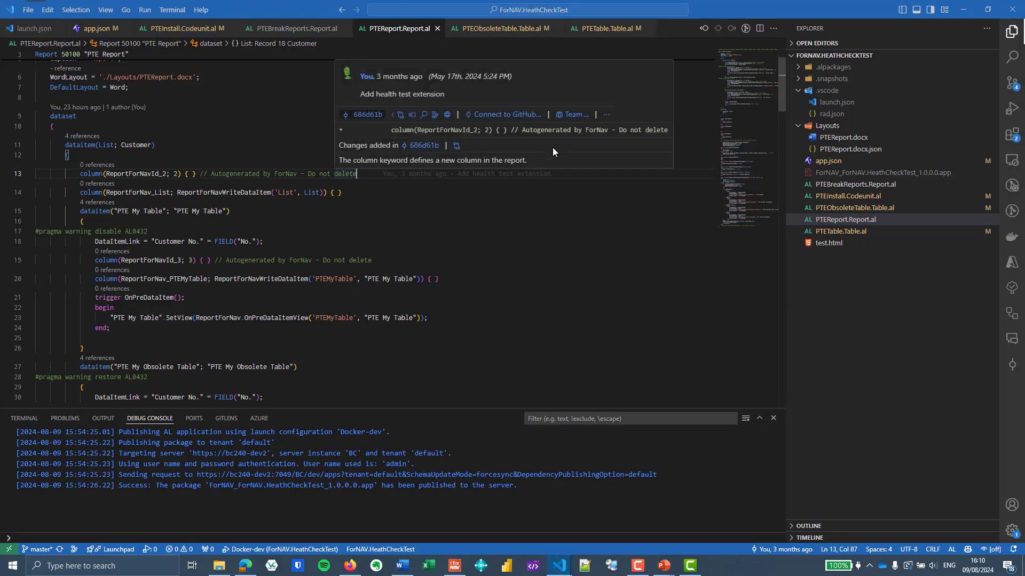
left_click(174, 110)
scroll(130, 97, "up", 2)
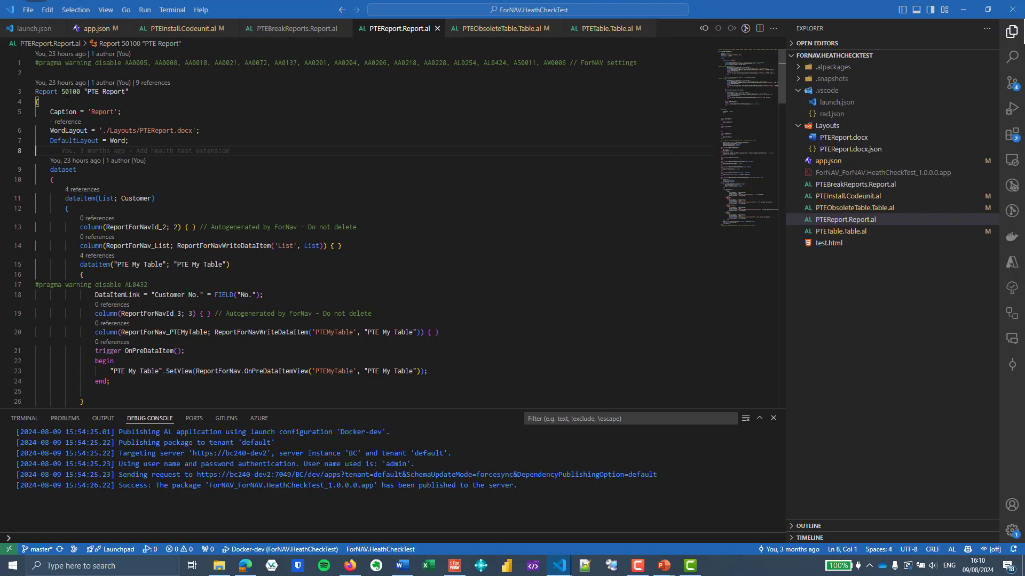
mouse_move(70, 92)
key("Down")
key("Down")
key("Down")
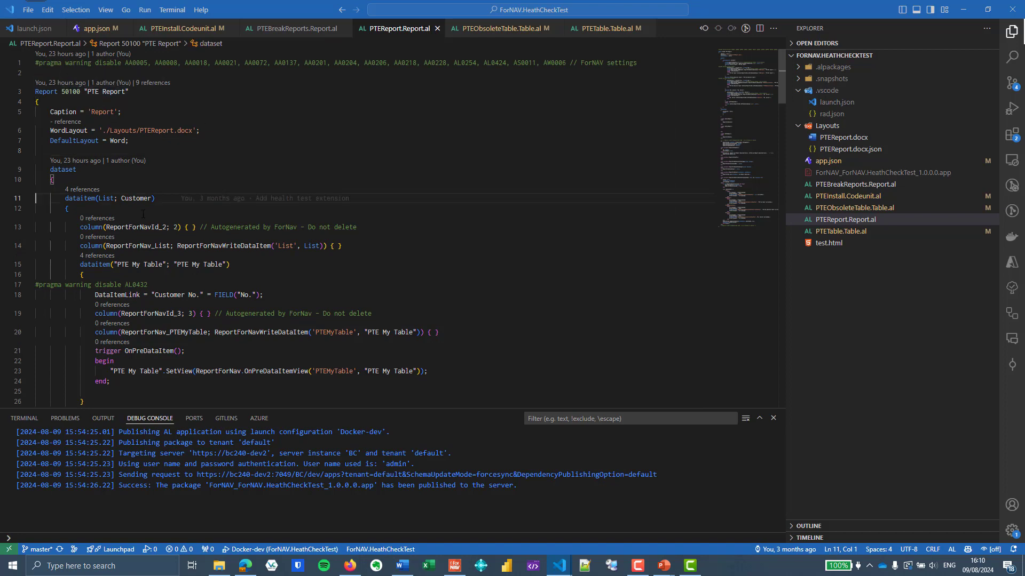
scroll(119, 182, "down", 1)
double_click(136, 171)
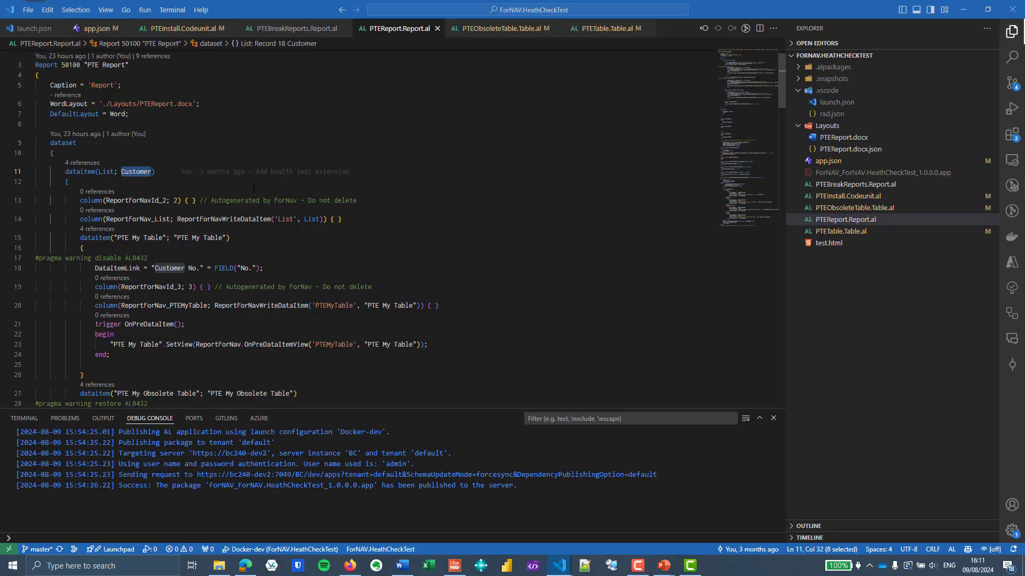
type("`Vendo")
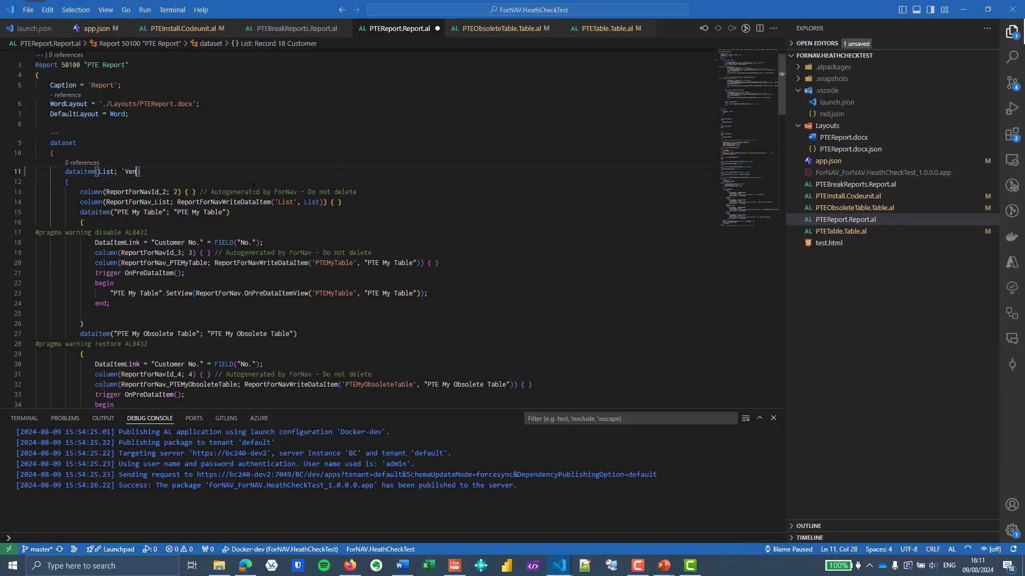
type("r")
key("ctrl+Left")
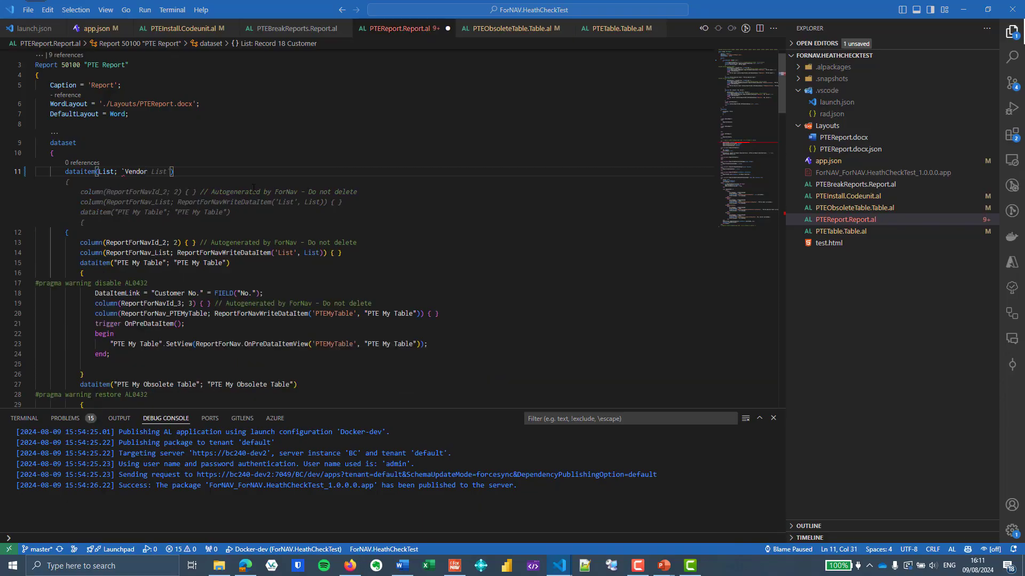
key("BackSpace")
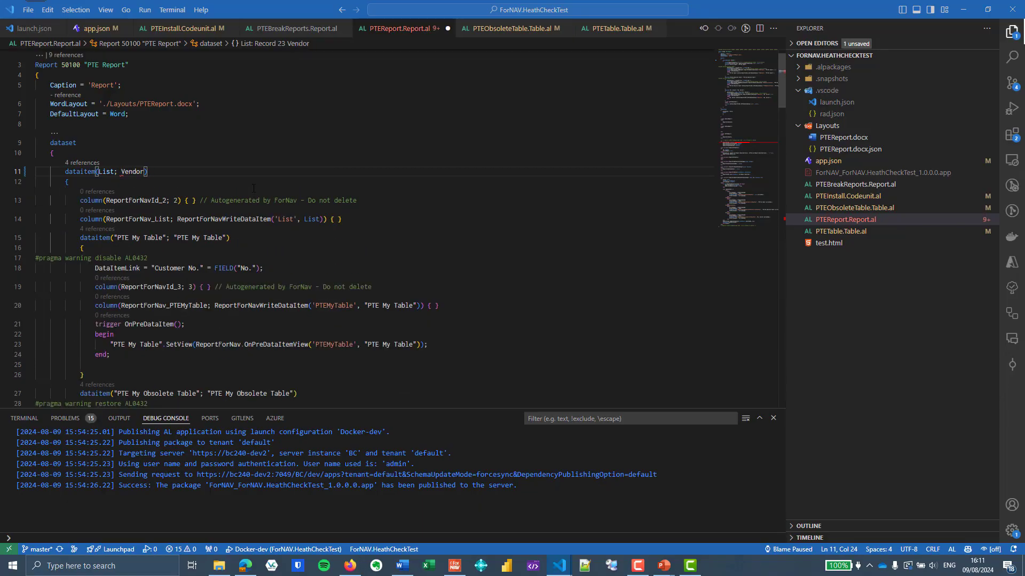
Save the report file and publish the extension
left_click(276, 195)
key("ctrl+s")
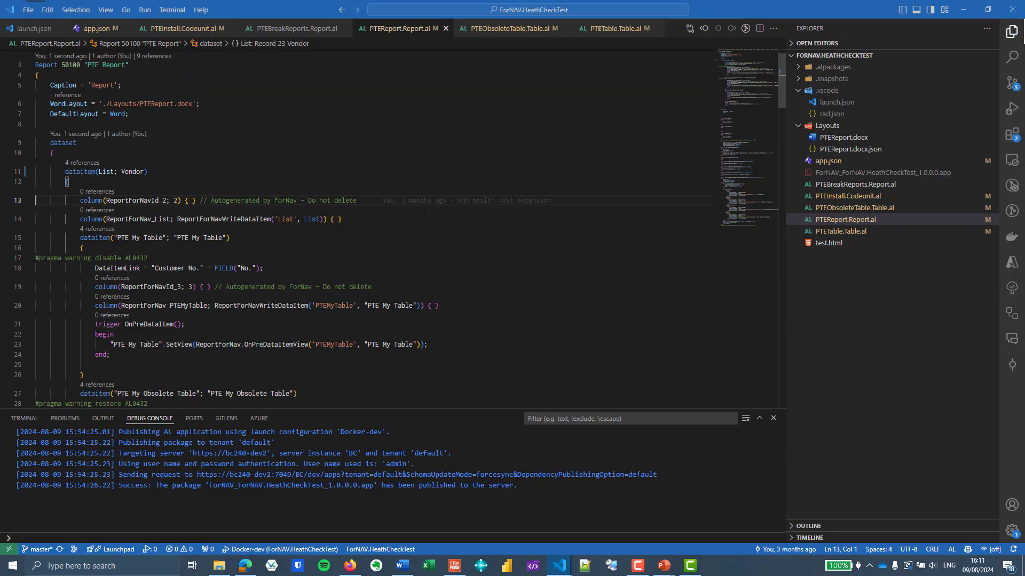
key("F5")
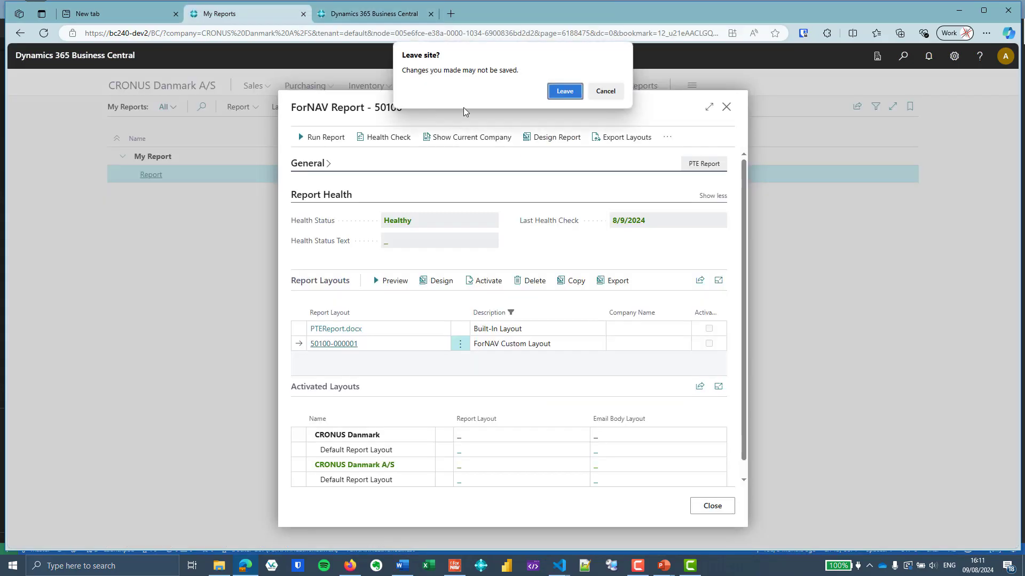
Open the ForNAV report card for the Report entry under My Reports
left_click(565, 90)
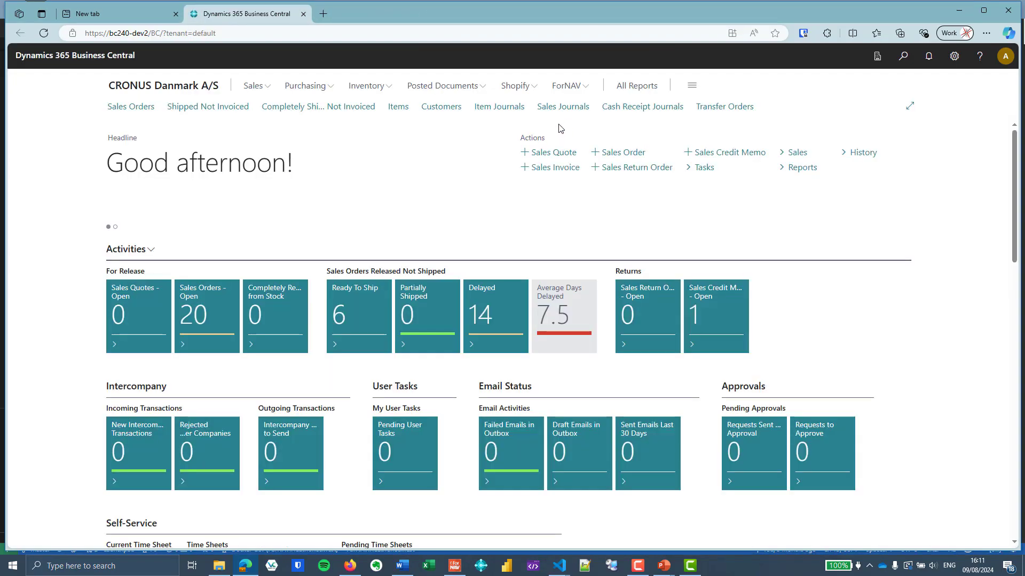
left_click(567, 86)
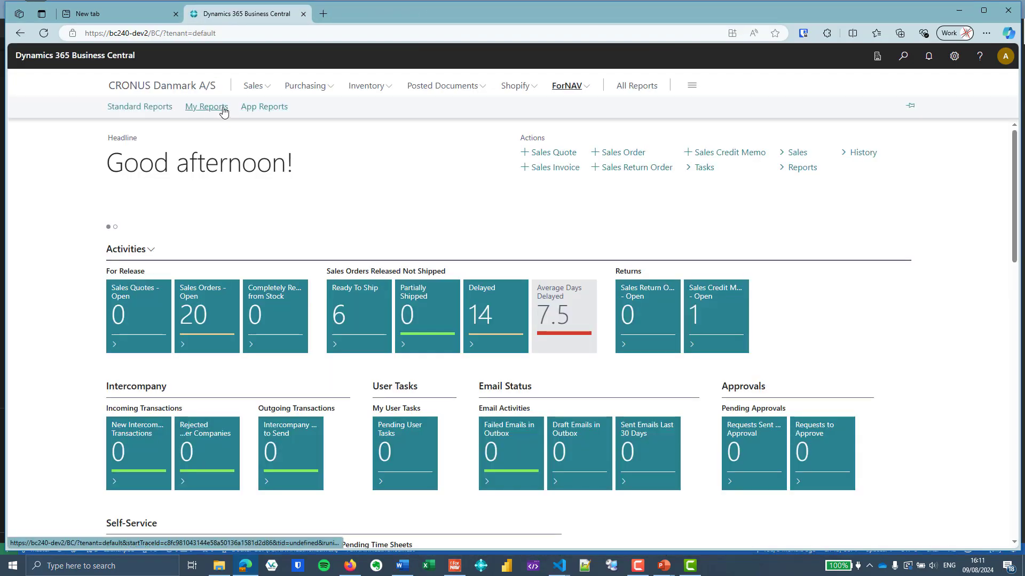
left_click(205, 108)
left_click(158, 178)
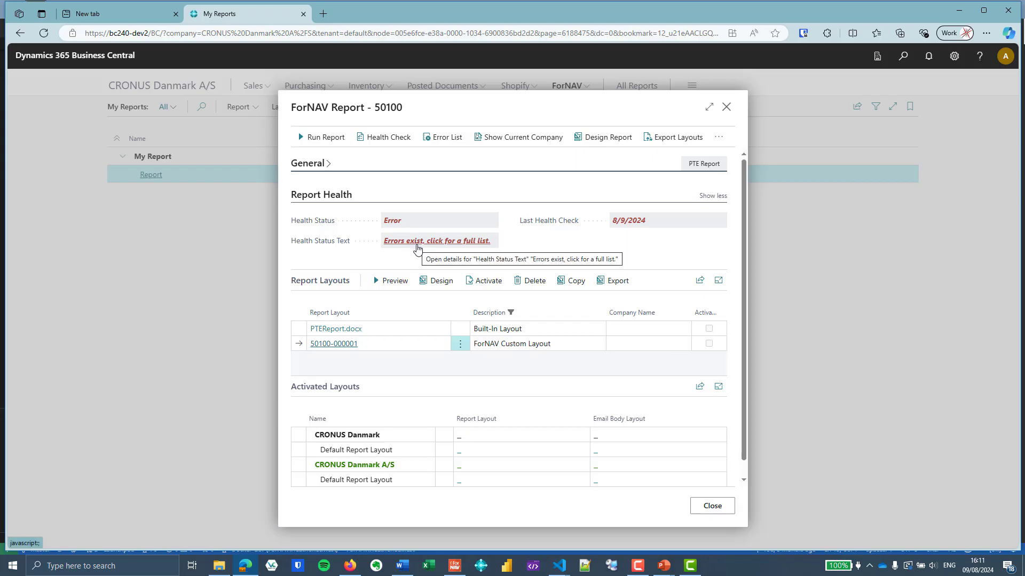
Open the health error list and examine the details of the dataset changed error
left_click(417, 248)
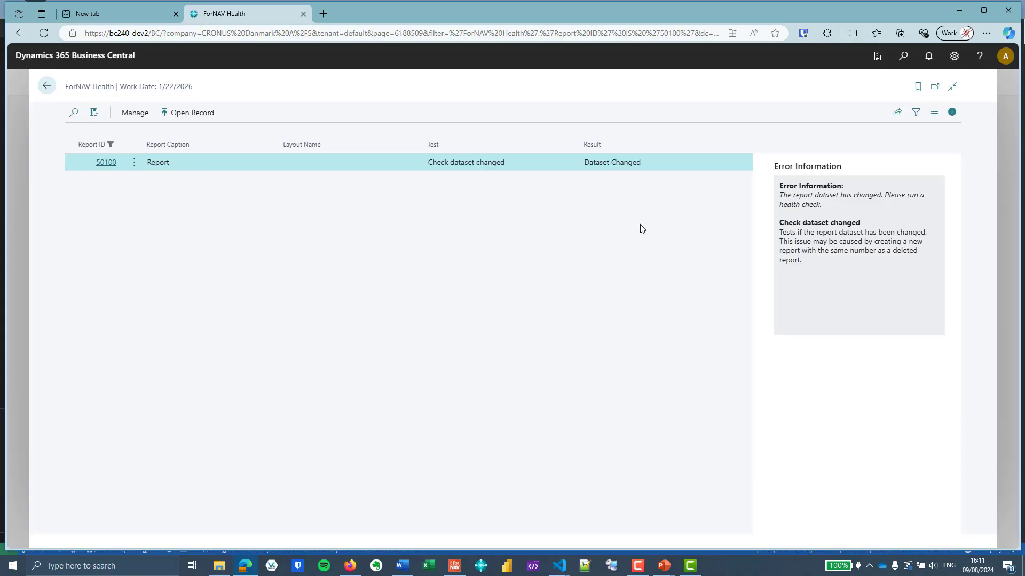
left_click(106, 163)
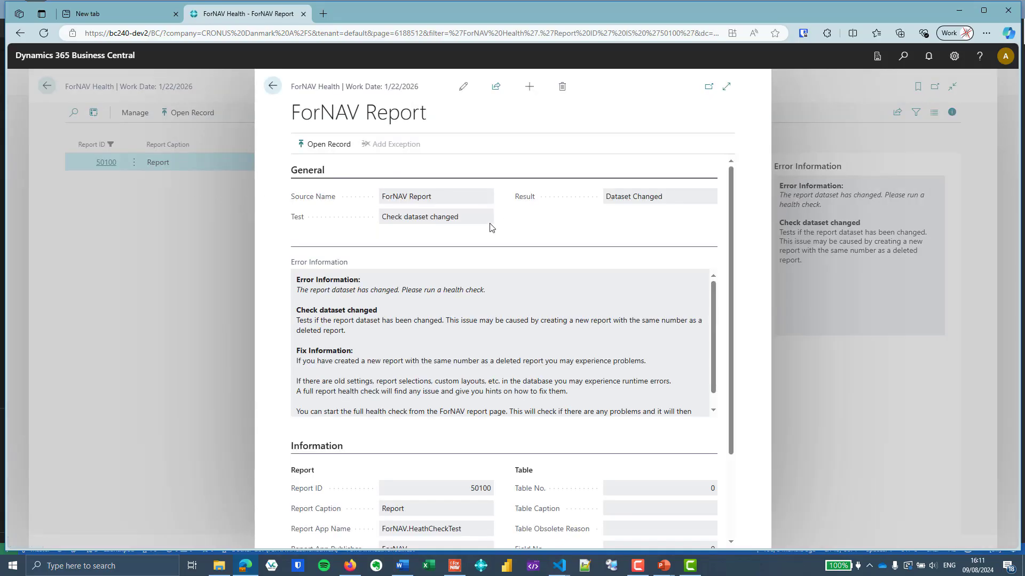
scroll(502, 278, "down", 1)
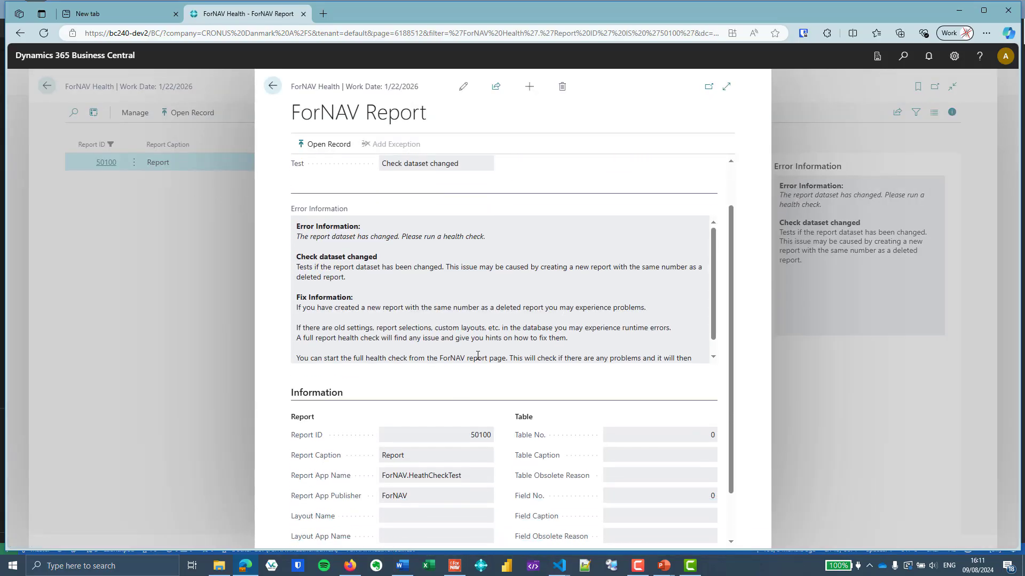
scroll(478, 356, "up", 1)
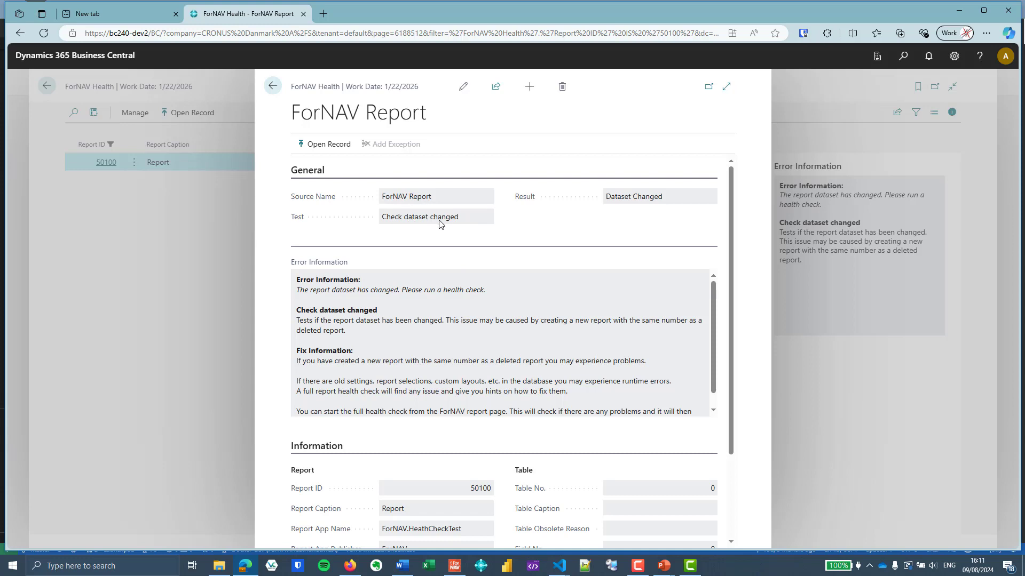
scroll(631, 264, "down", 2)
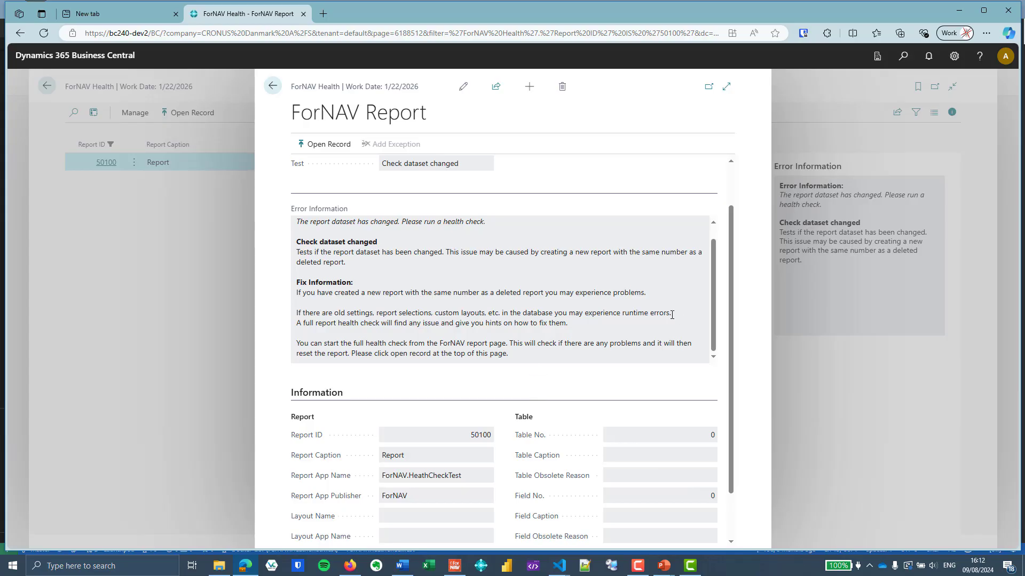
scroll(717, 292, "up", 1)
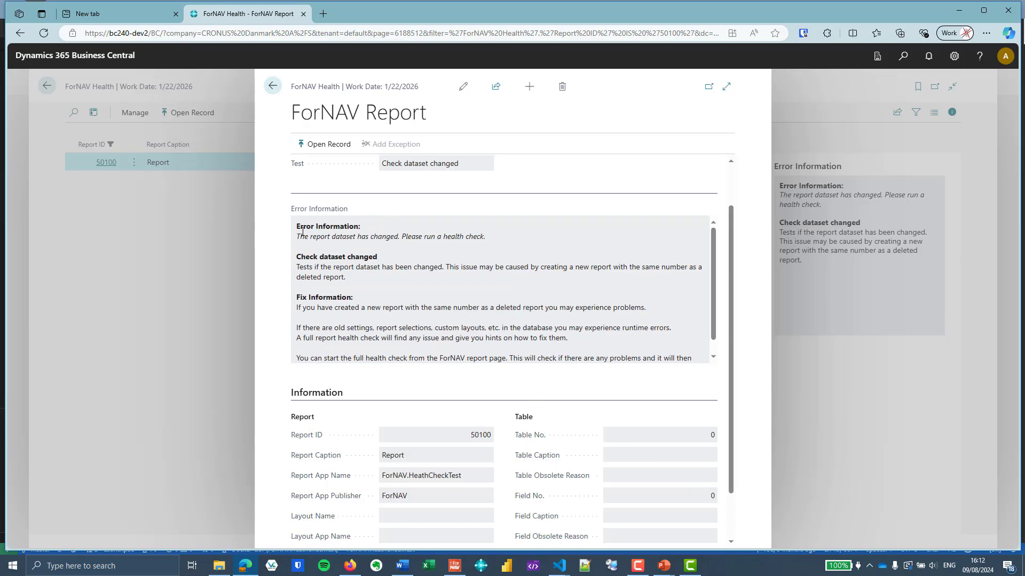
left_click_drag(299, 235, 487, 237)
left_click(523, 264)
left_click(273, 86)
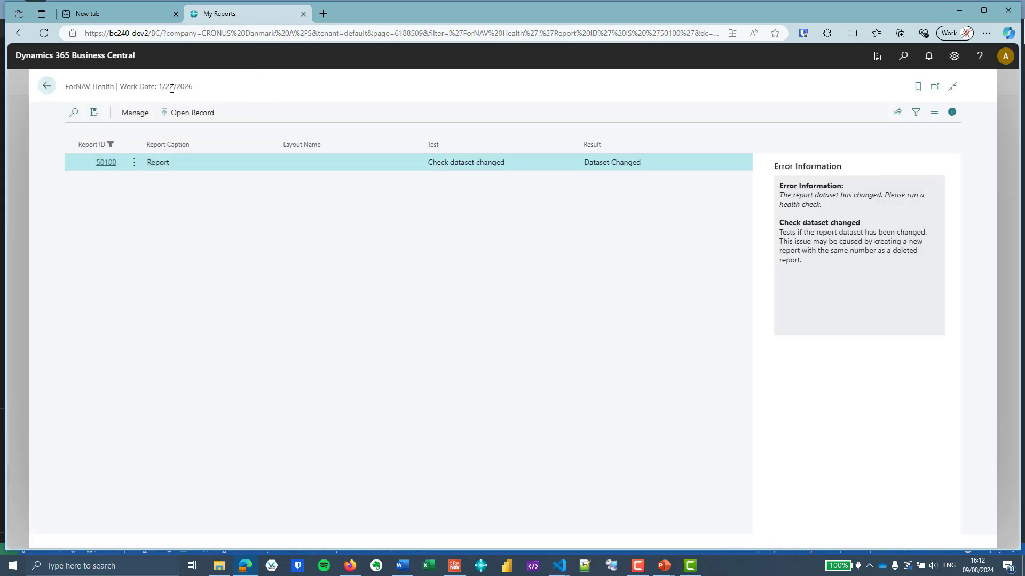
Run the health check again on report 50100 and open its full error list
left_click(46, 86)
left_click(388, 138)
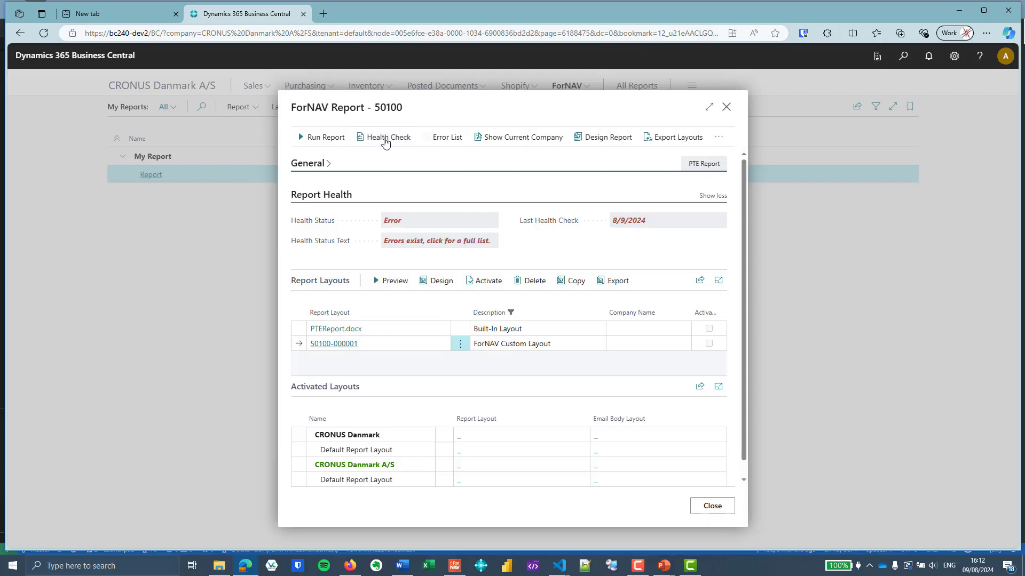
left_click(427, 267)
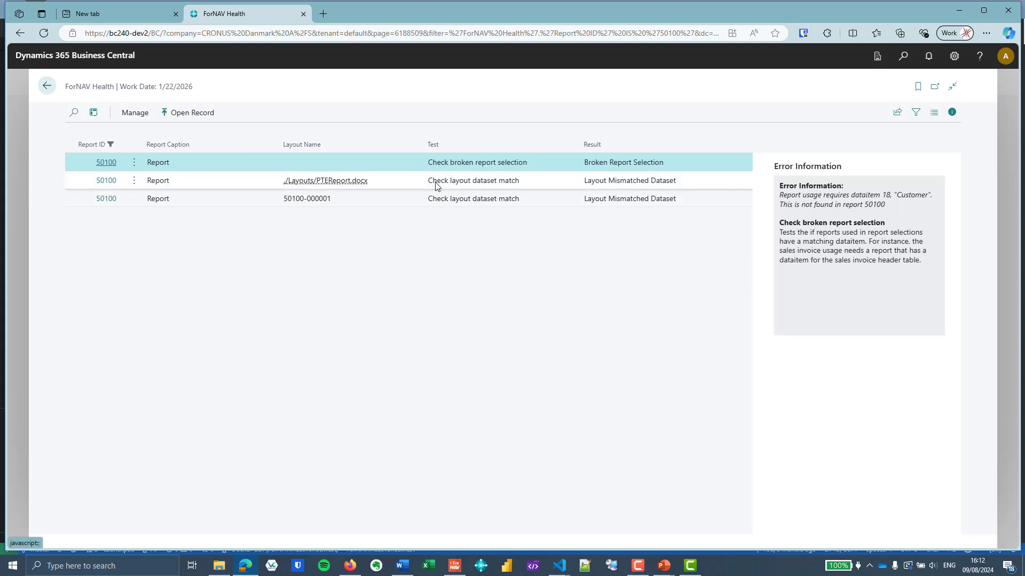
Review the broken report selection error and inspect the Customer Statement entries in Report Selection - Sales
left_click(106, 162)
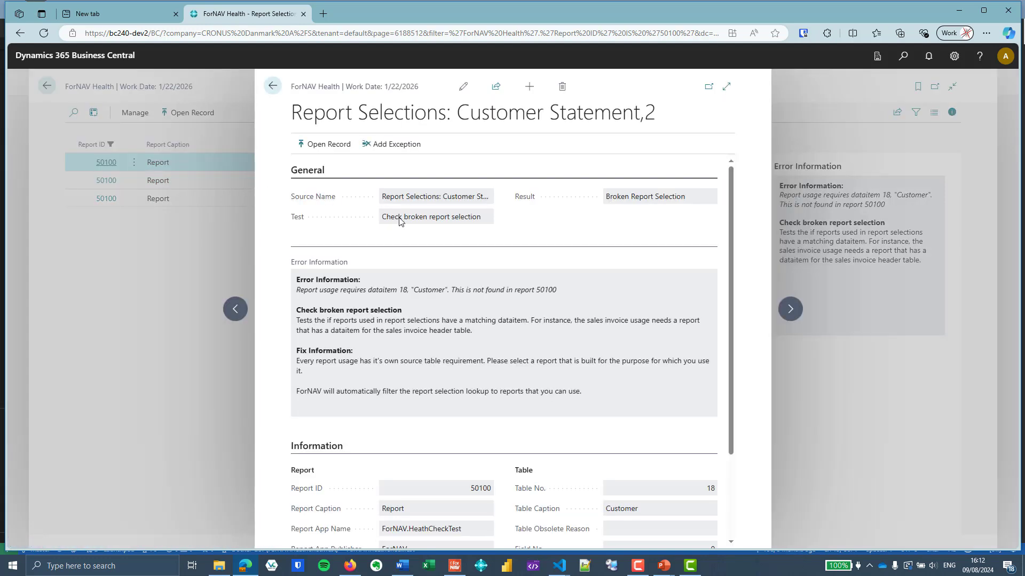
scroll(425, 234, "down", 1)
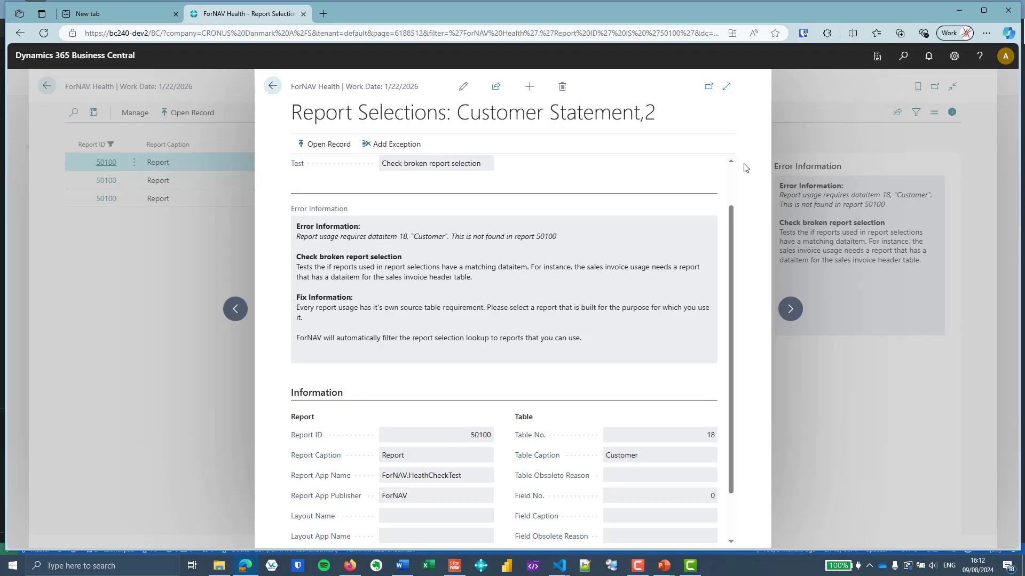
left_click(903, 57)
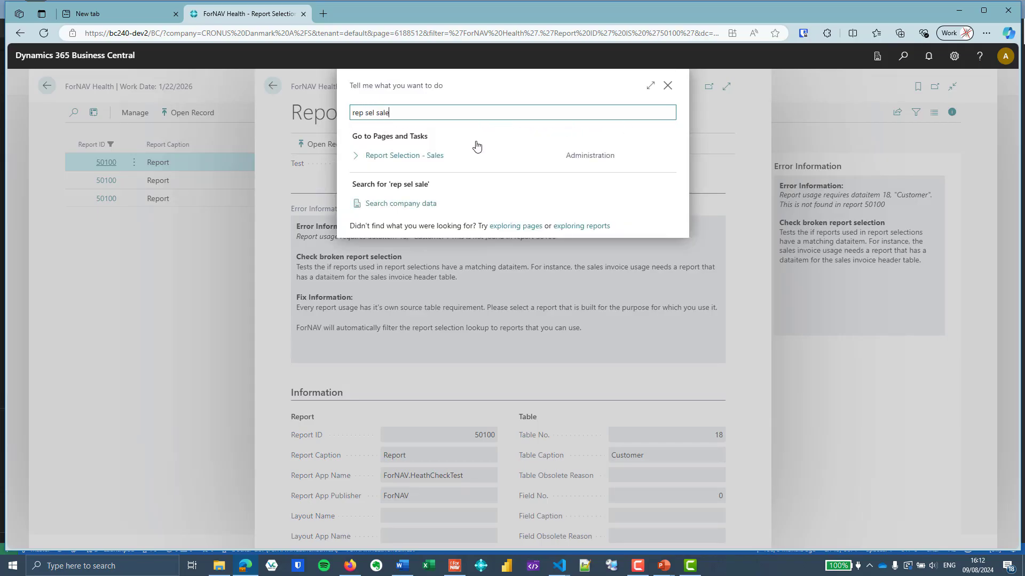
left_click(446, 155)
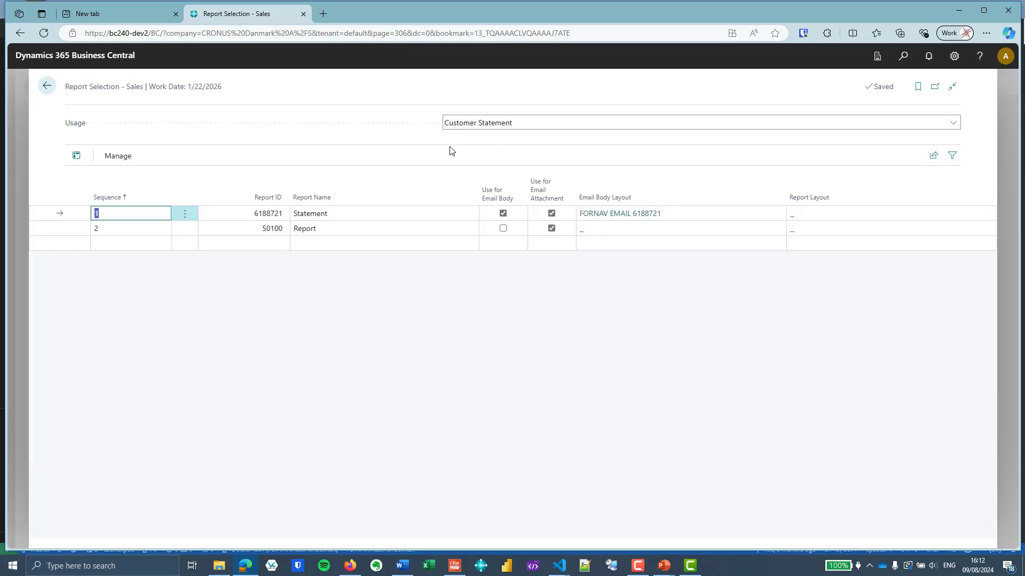
left_click(366, 227)
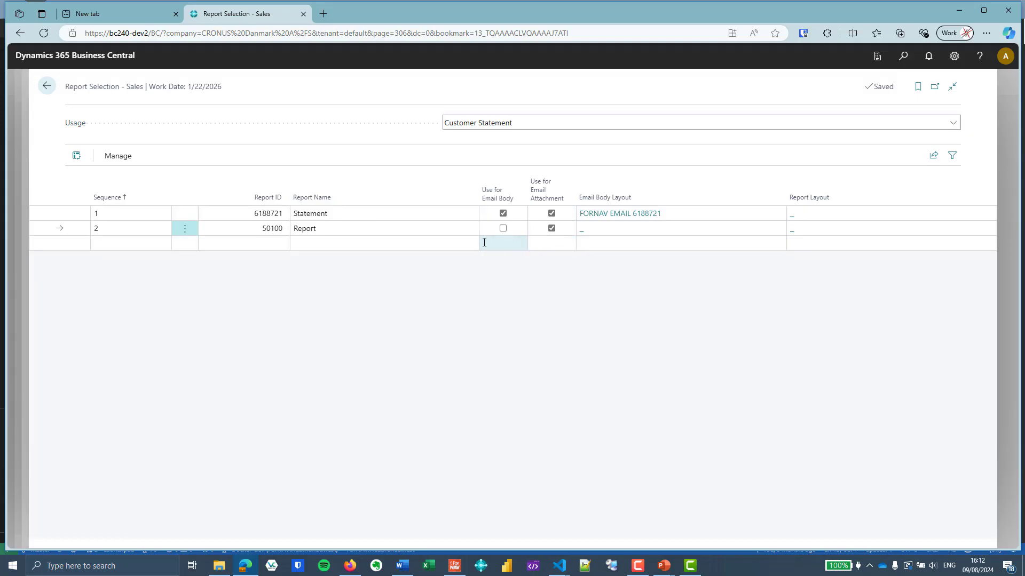
left_click(46, 87)
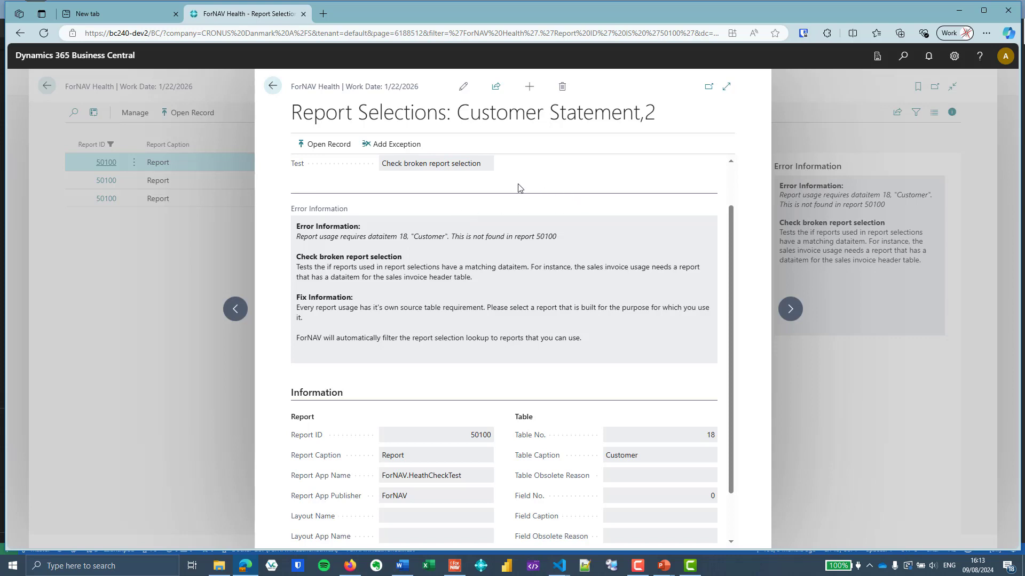
Examine the layout dataset mismatch errors for both report layouts, then return to the report card
left_click(272, 87)
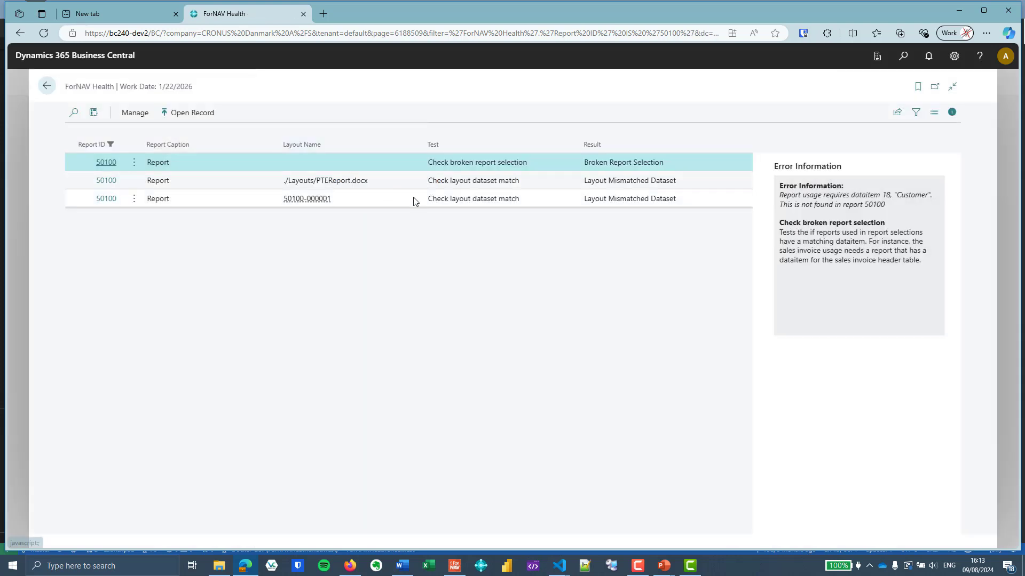
left_click(401, 182)
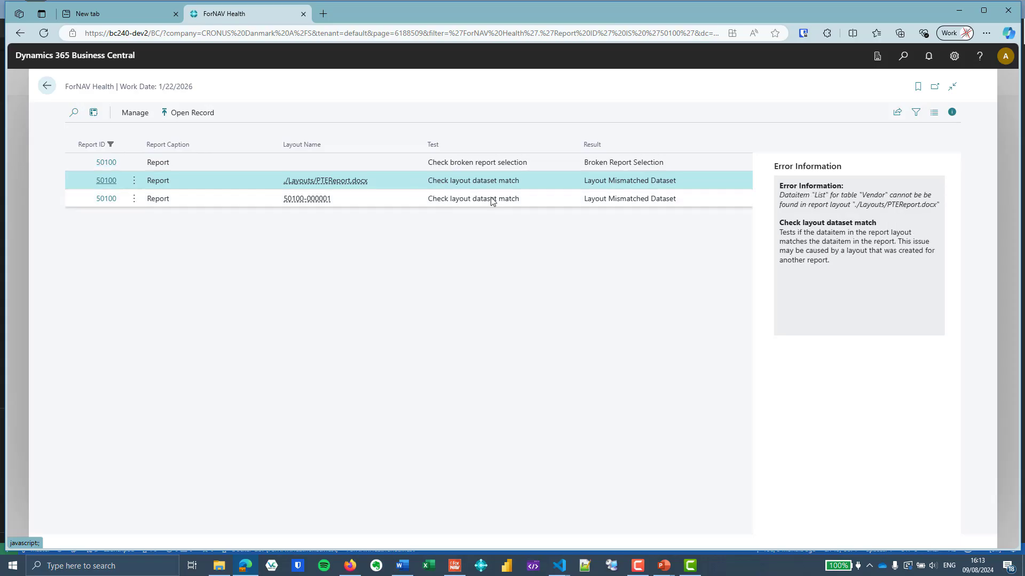
left_click(388, 203)
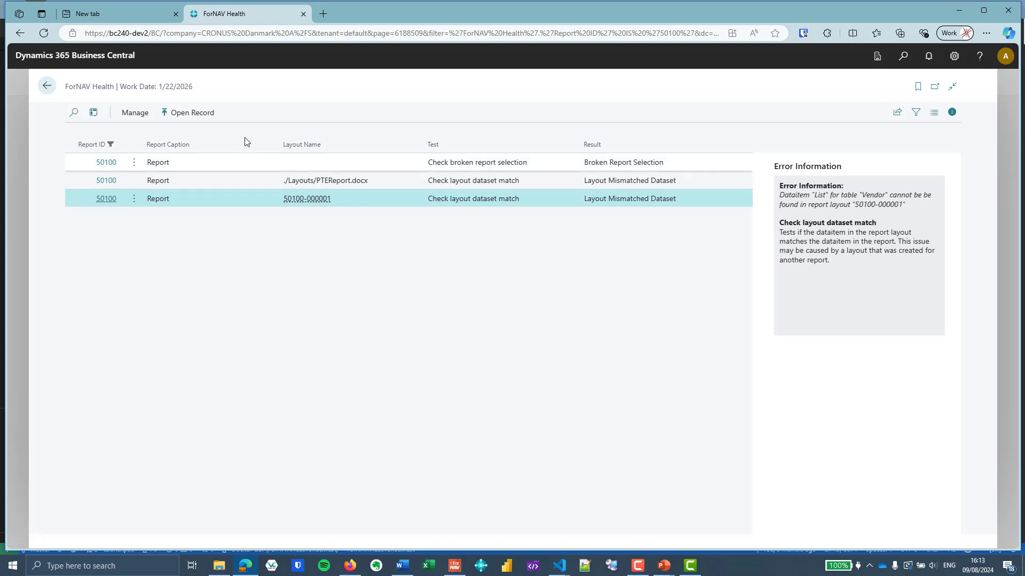
left_click(48, 87)
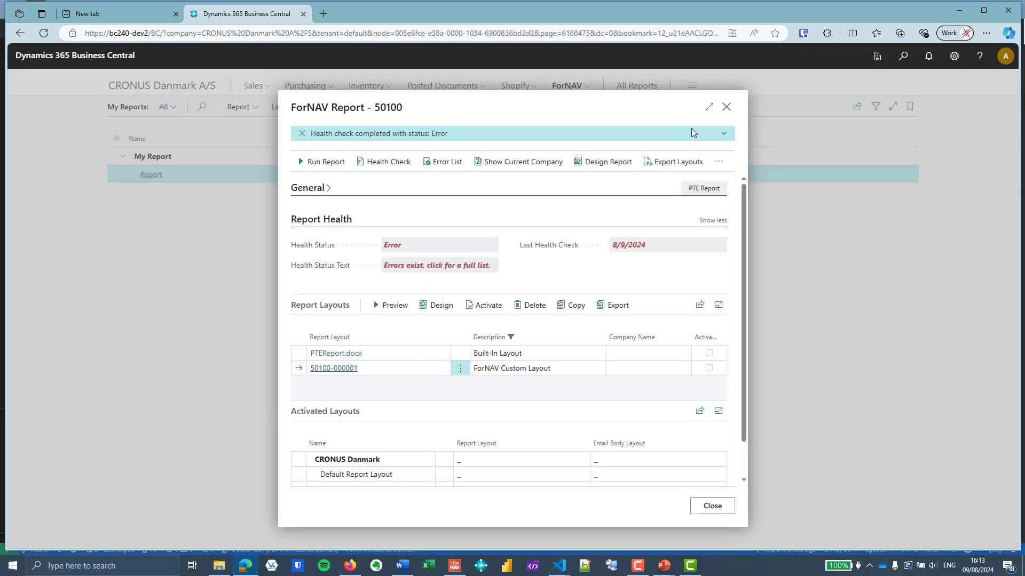
Close the report card, switch to the code editor, revert the List dataitem from Vendor back to Customer, and save to publish
left_click(726, 108)
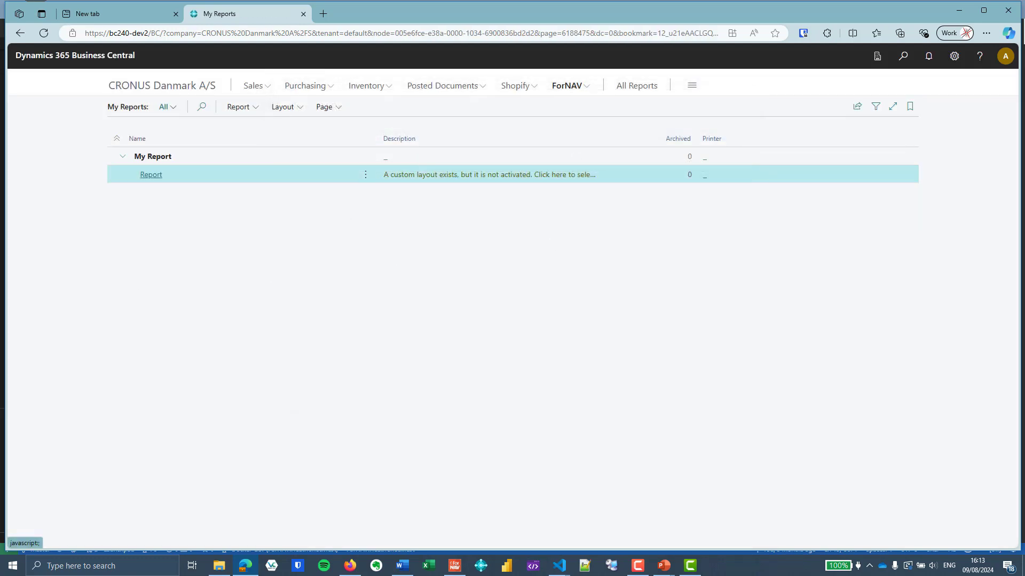
key("alt+Tab")
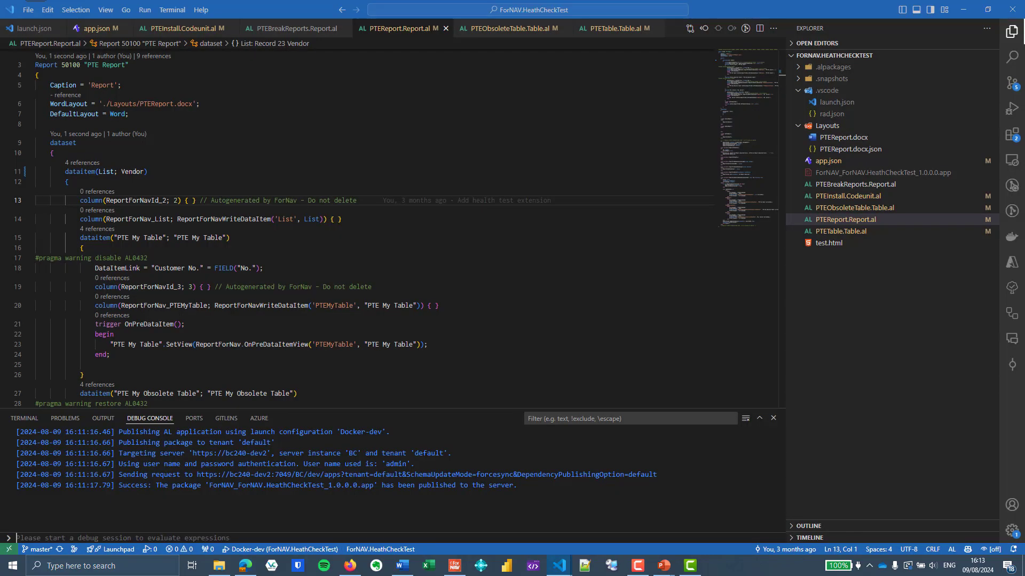
left_click(270, 170)
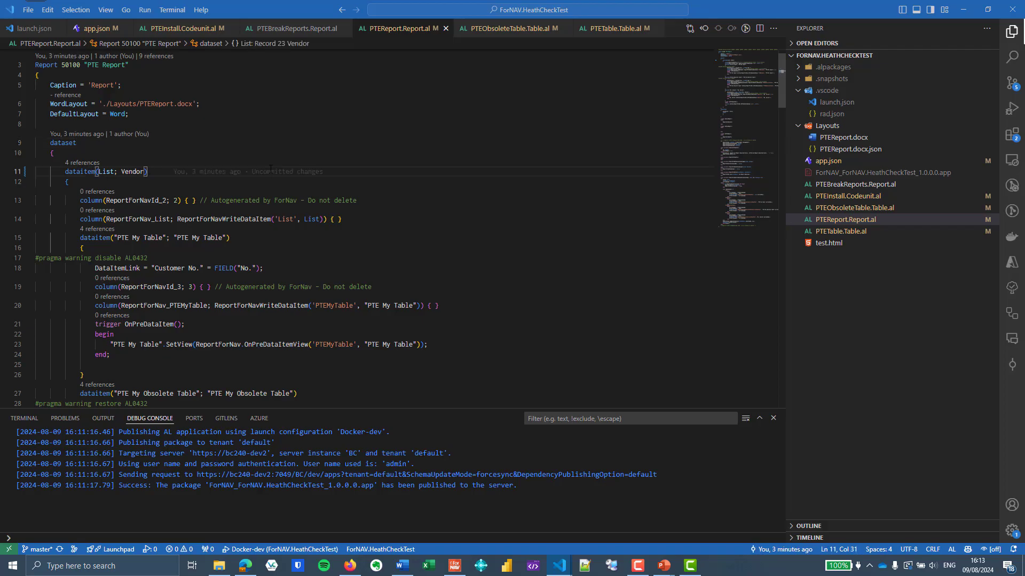
key("ctrl+z")
key("ctrl+z")
left_click(213, 177)
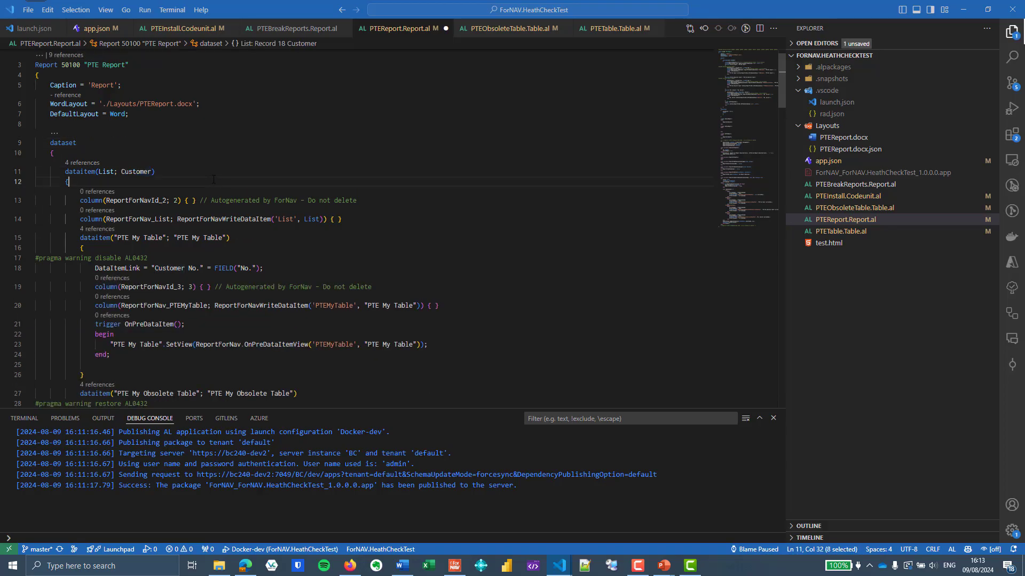
key("ctrl+s")
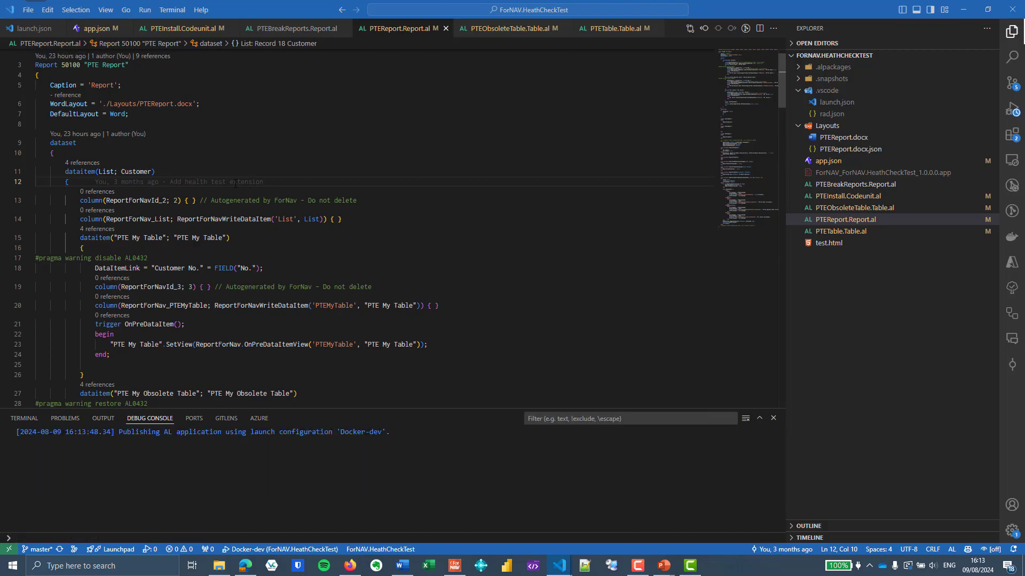
mouse_move(239, 179)
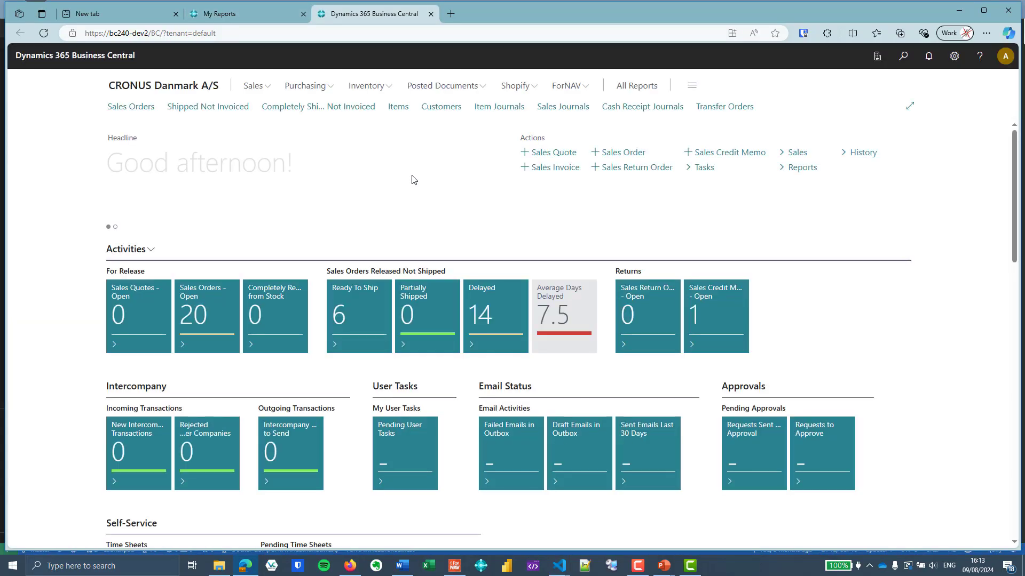
Reopen report 50100 from My Reports, review the dataset changed error in its error list, and rerun its health check
left_click(566, 86)
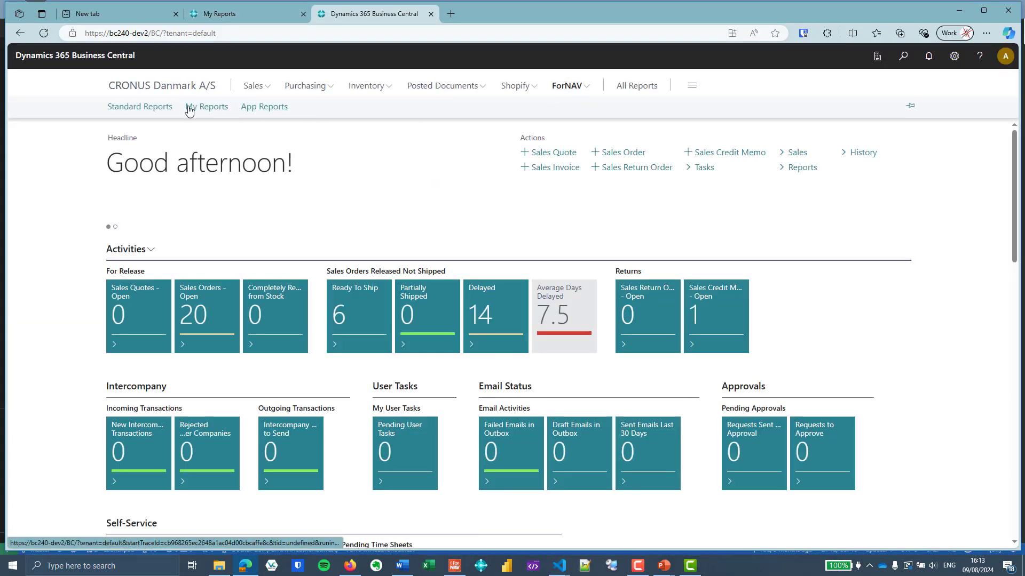
left_click(208, 107)
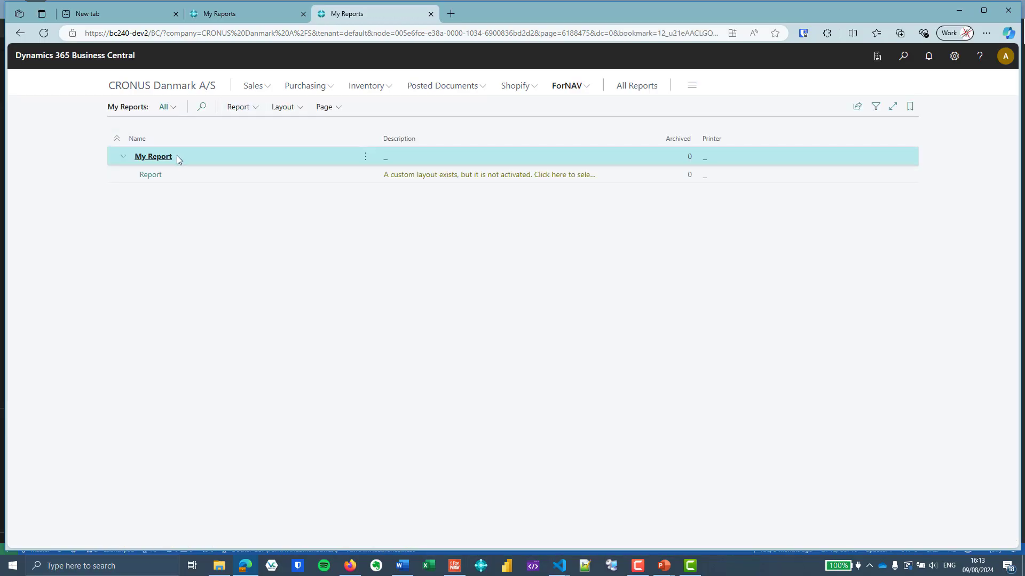
left_click(151, 175)
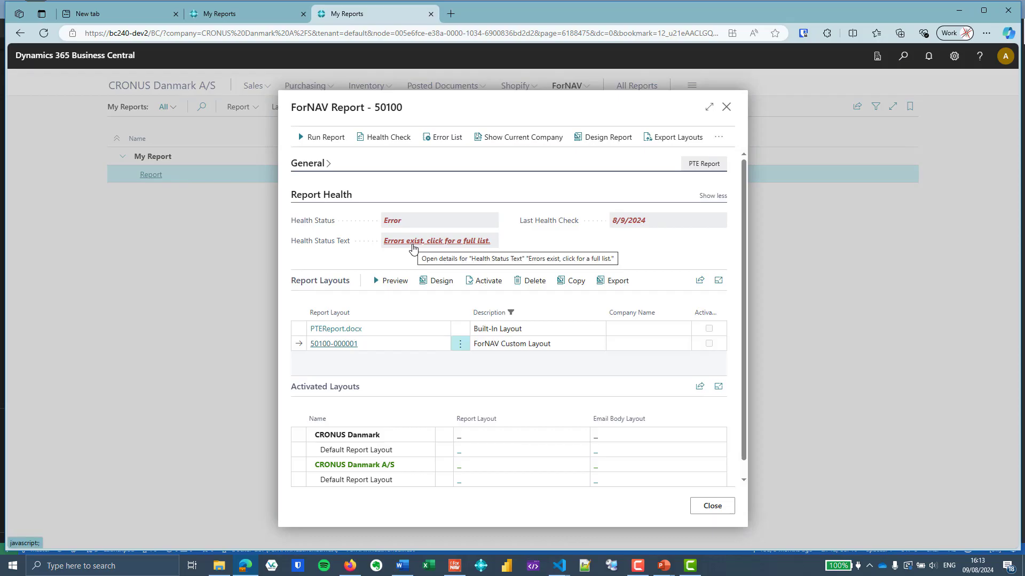
left_click(412, 248)
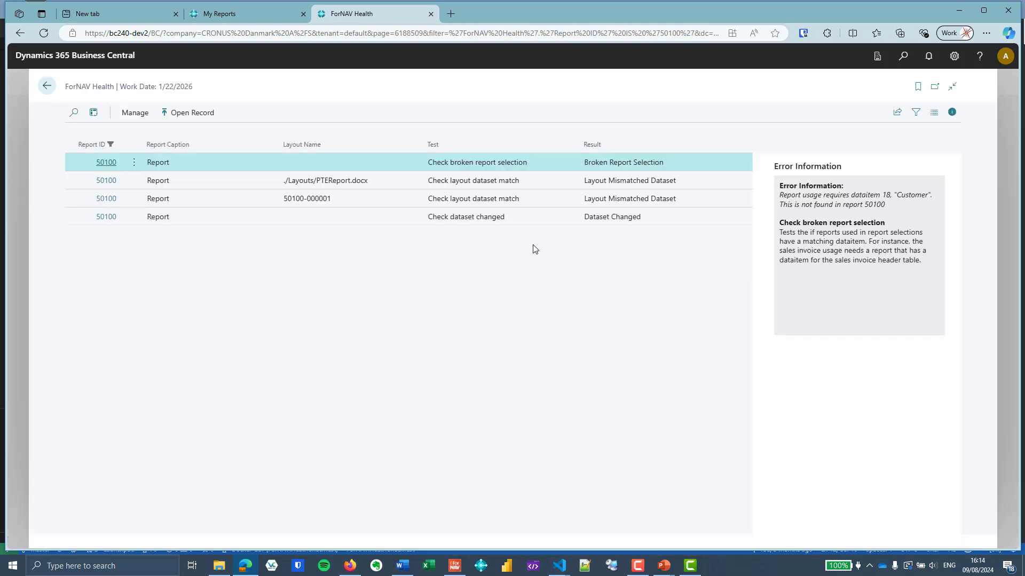
left_click(547, 221)
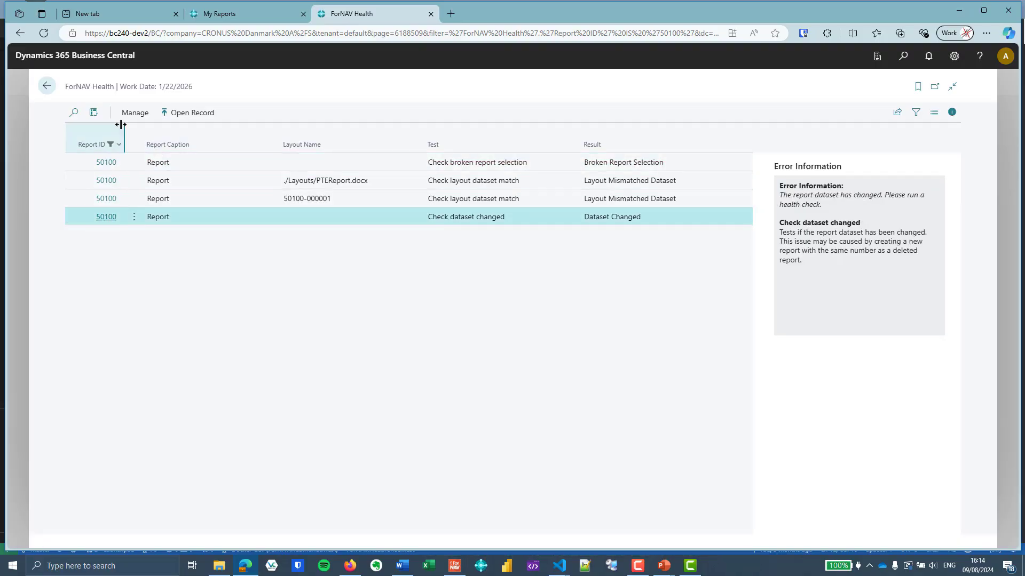
left_click(45, 86)
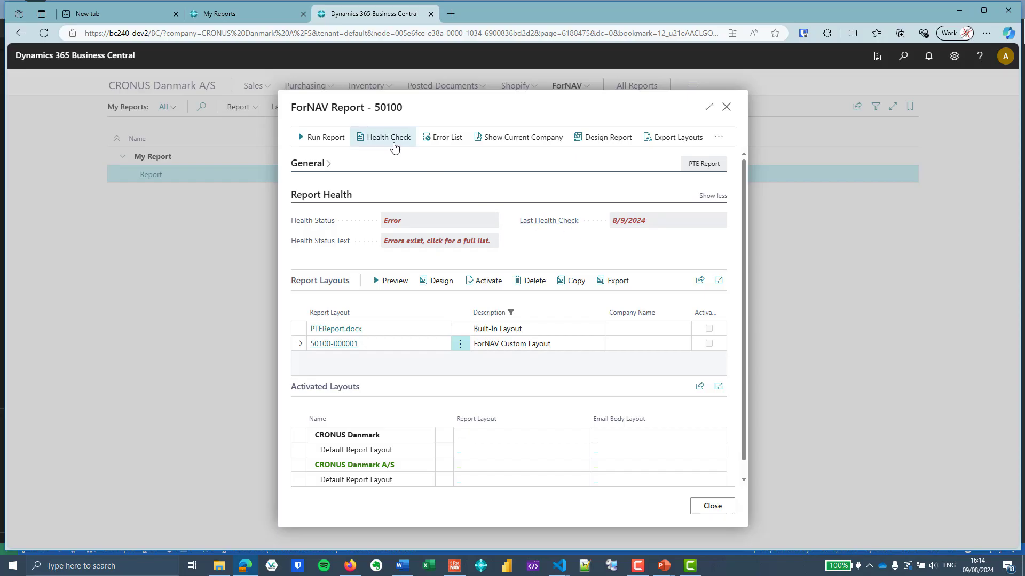
left_click(394, 146)
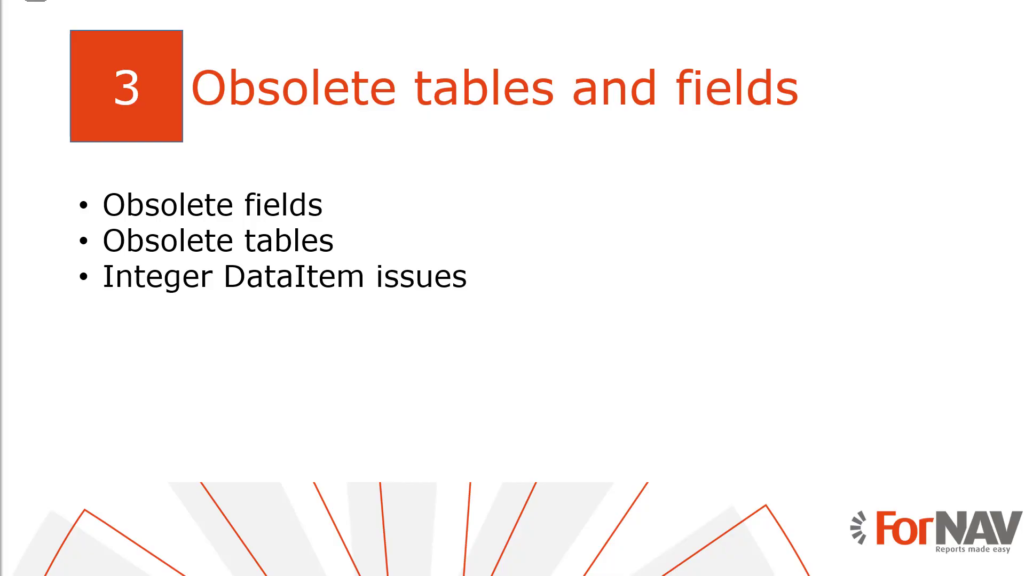
Search for "forn set" and open the ForNAV Setup page
key("alt+Tab")
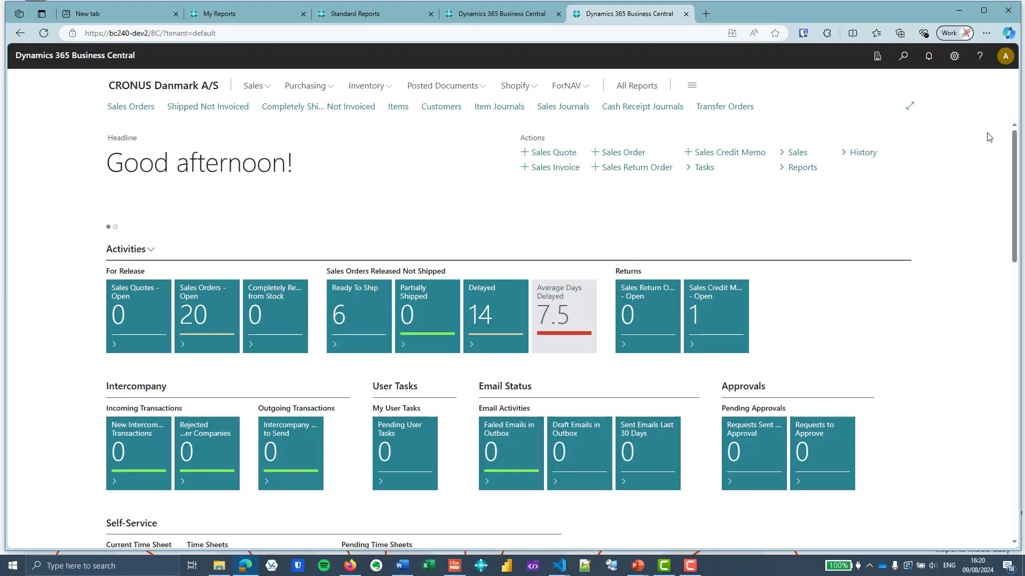
left_click(905, 60)
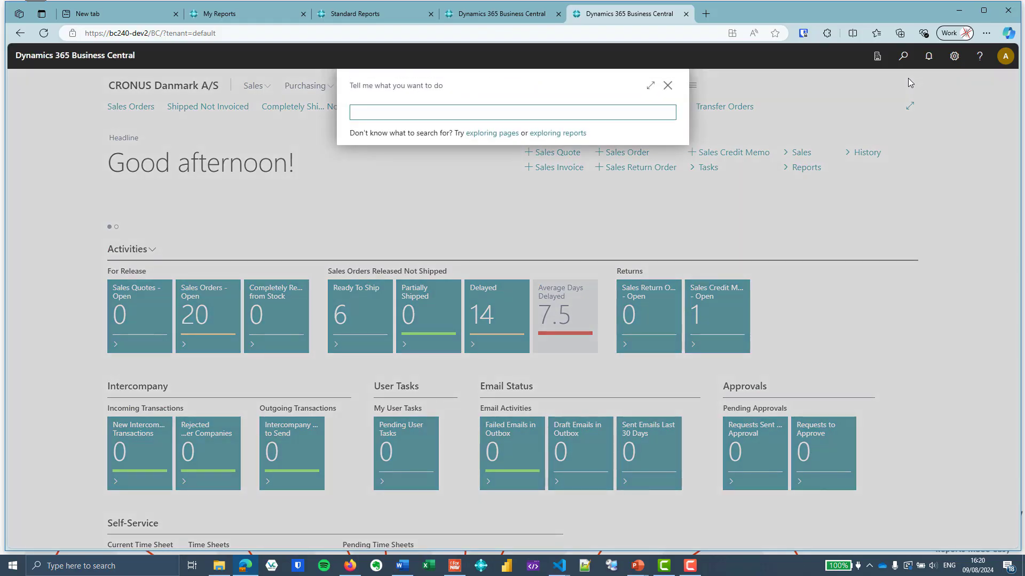
type("set")
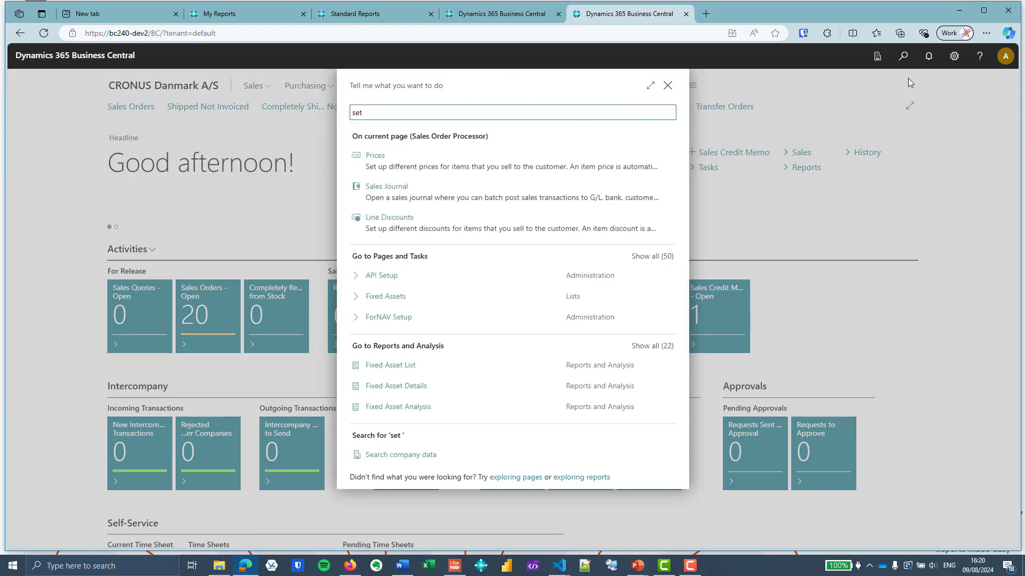
key("BackSpace")
key("BackSpace")
key("BackSpace")
type("f")
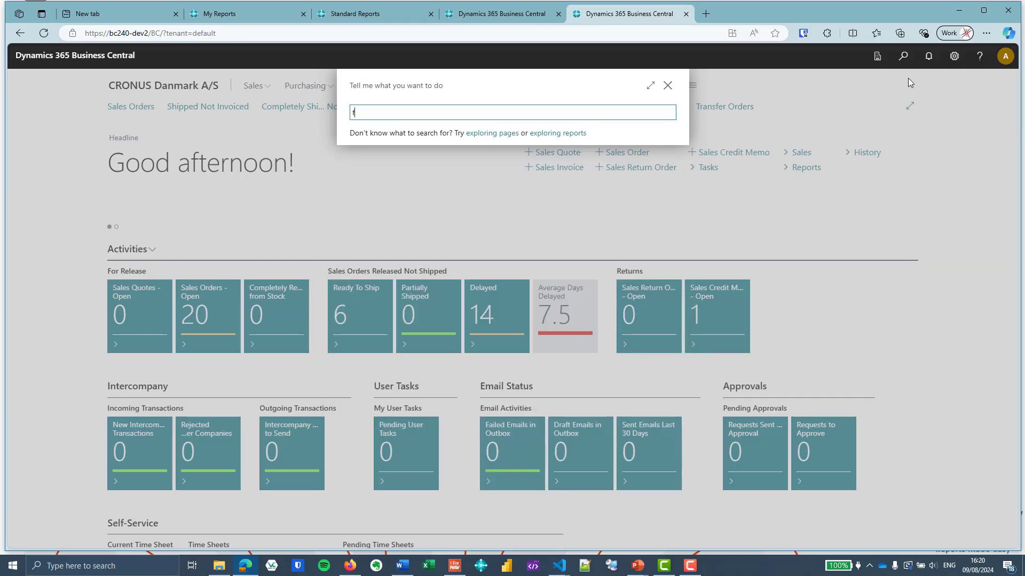
type("orn ")
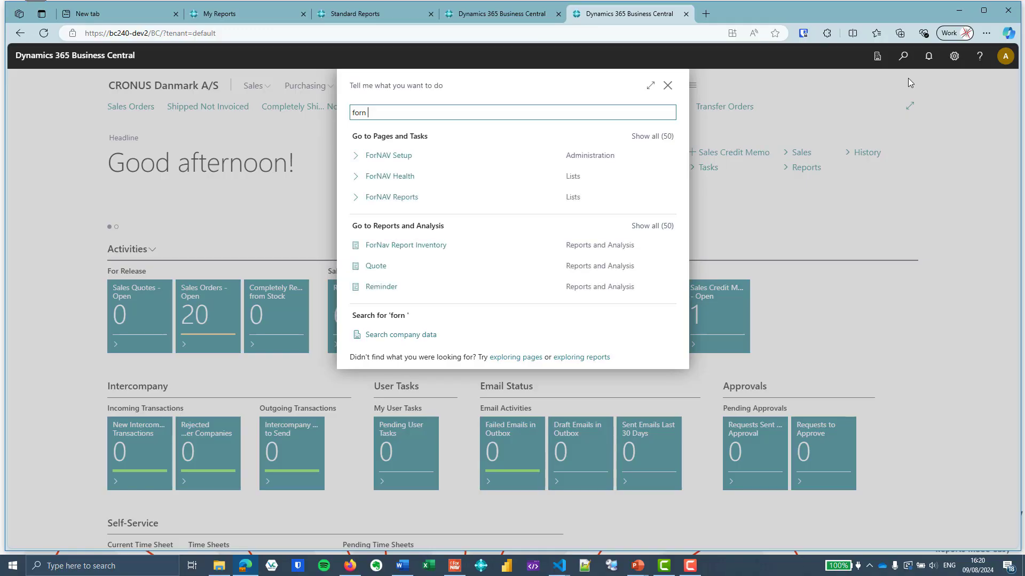
type("set")
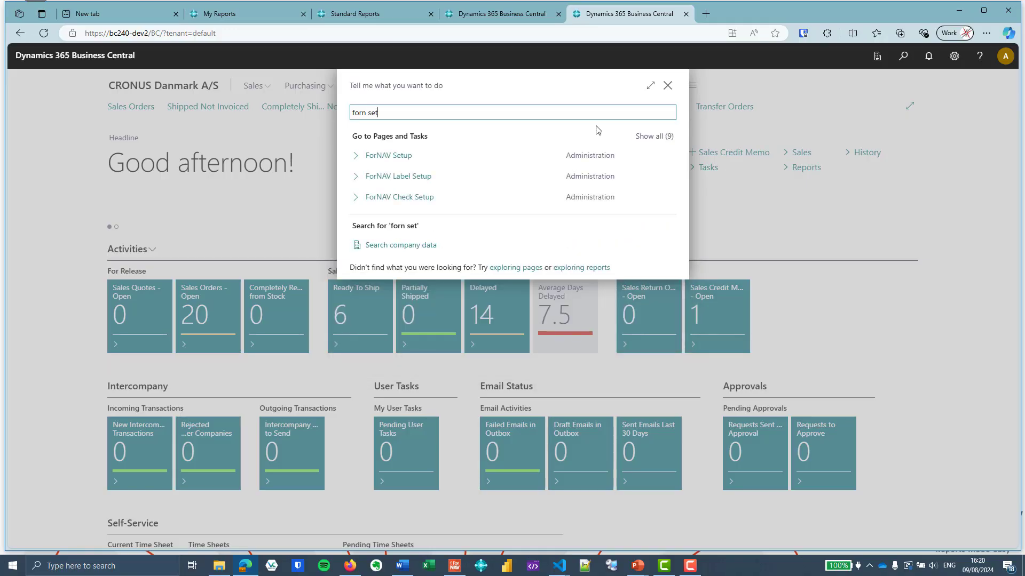
left_click(410, 155)
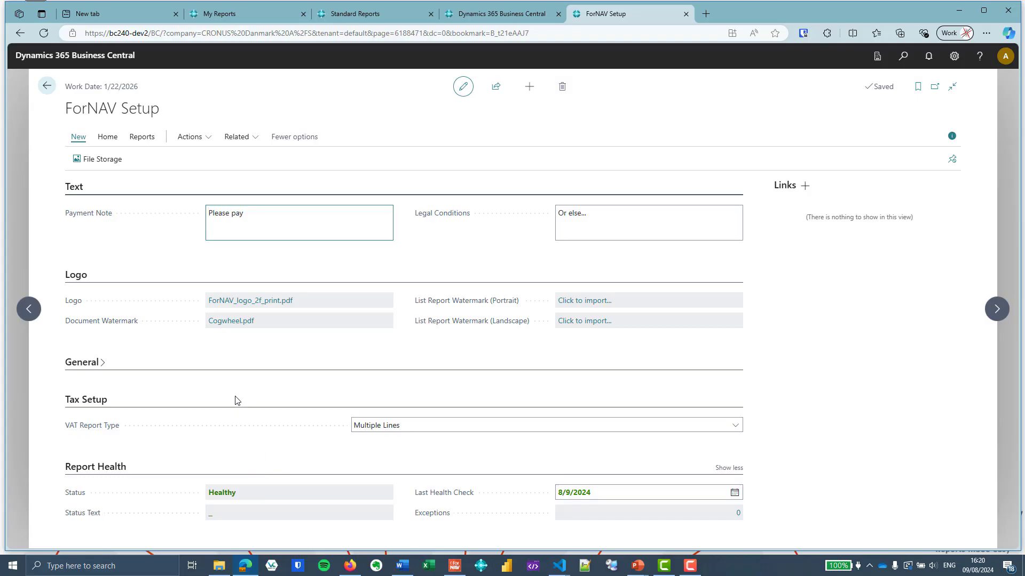
Browse the ForNAV actions on the setup page, then return to the home page
left_click(205, 143)
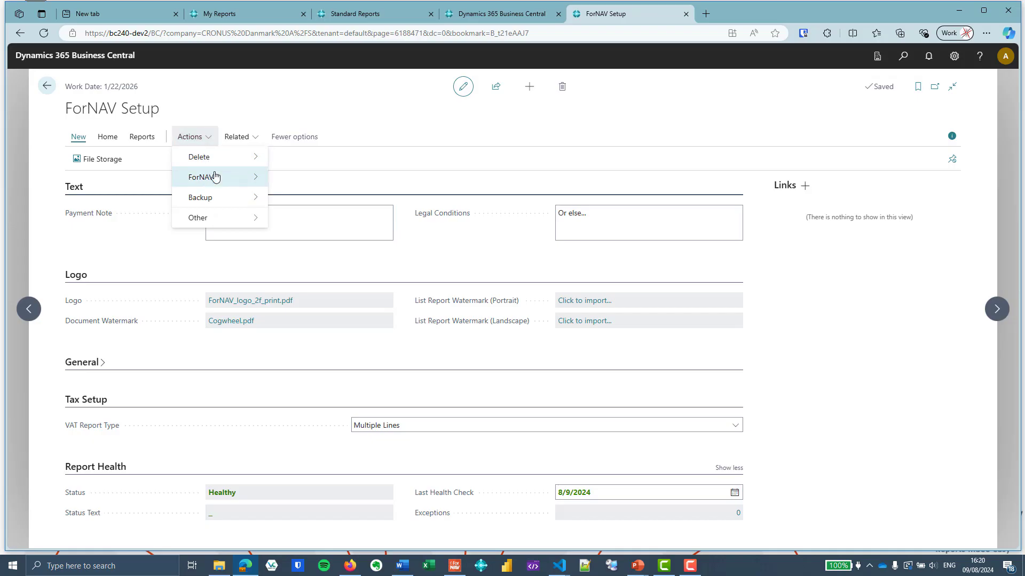
mouse_move(209, 176)
left_click(307, 177)
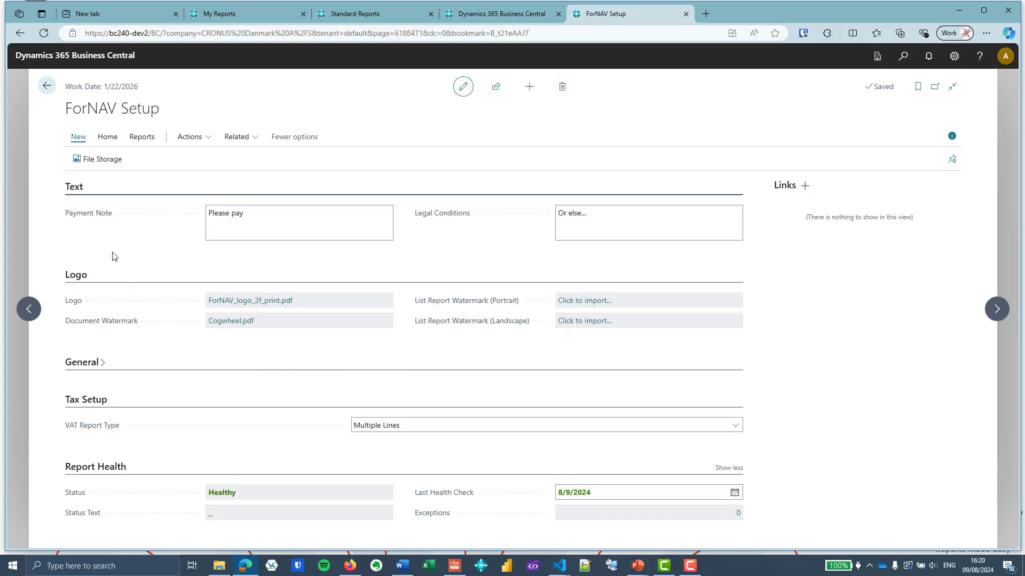
left_click(47, 86)
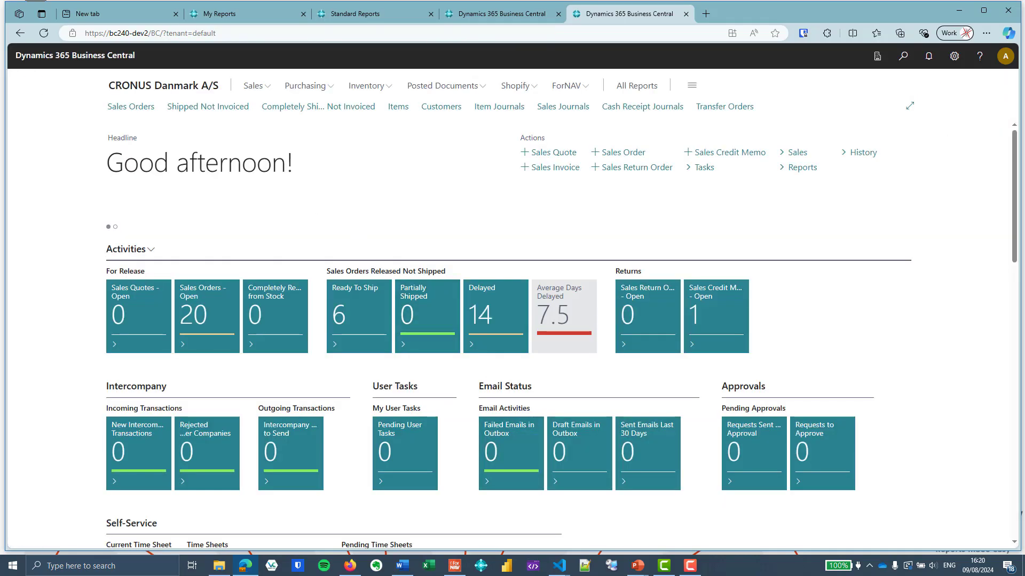
Uncomment the ObsoleteState and ObsoleteReason properties in the PTE My Obsolete Table and save it
left_click(559, 565)
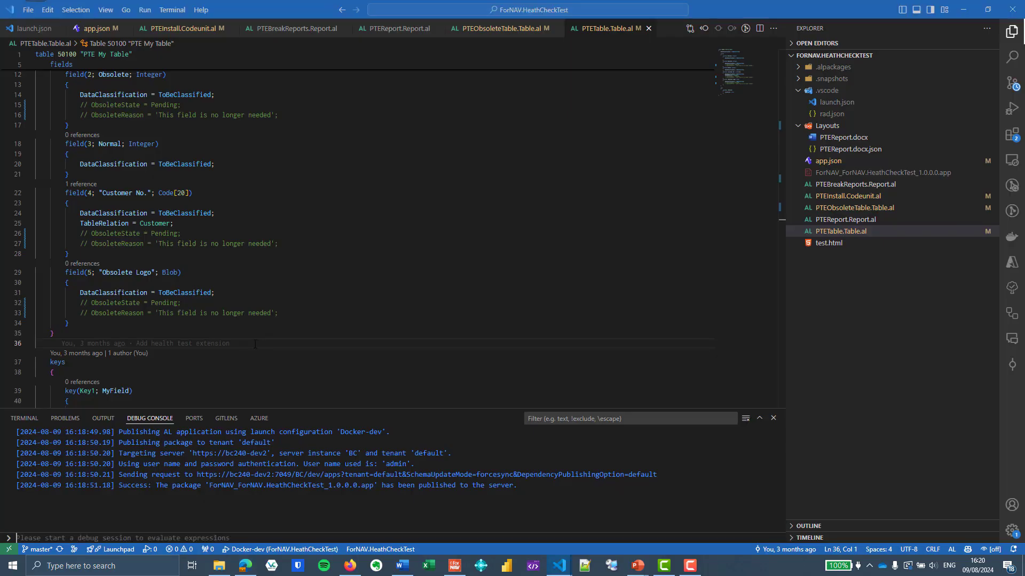
left_click(523, 257)
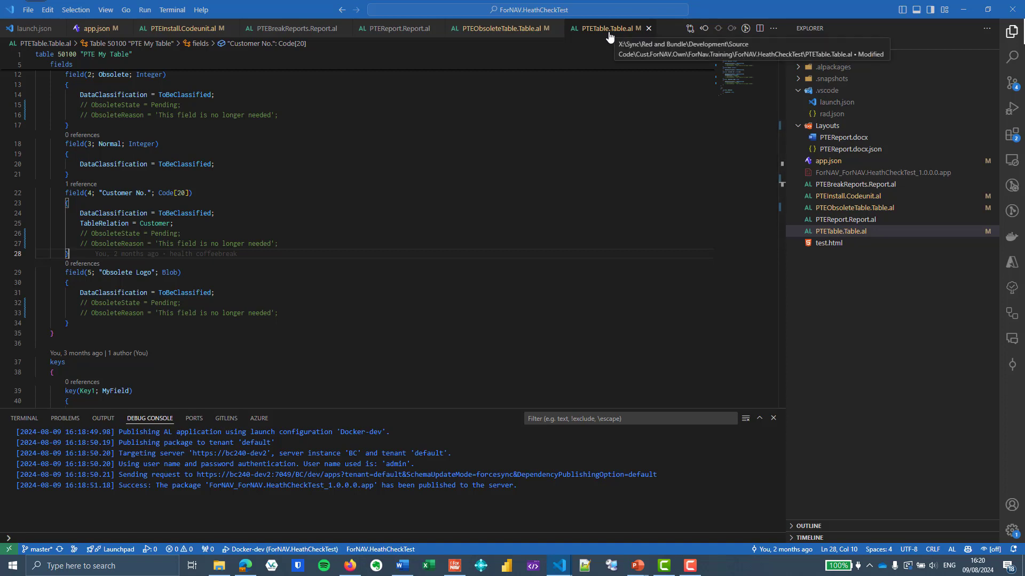
left_click(516, 33)
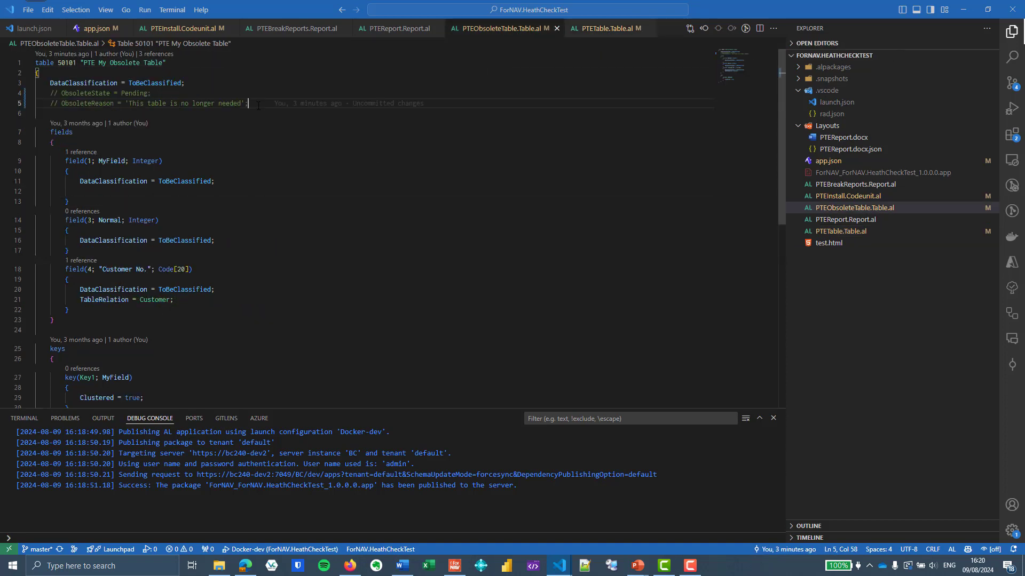
left_click_drag(262, 105, 260, 94)
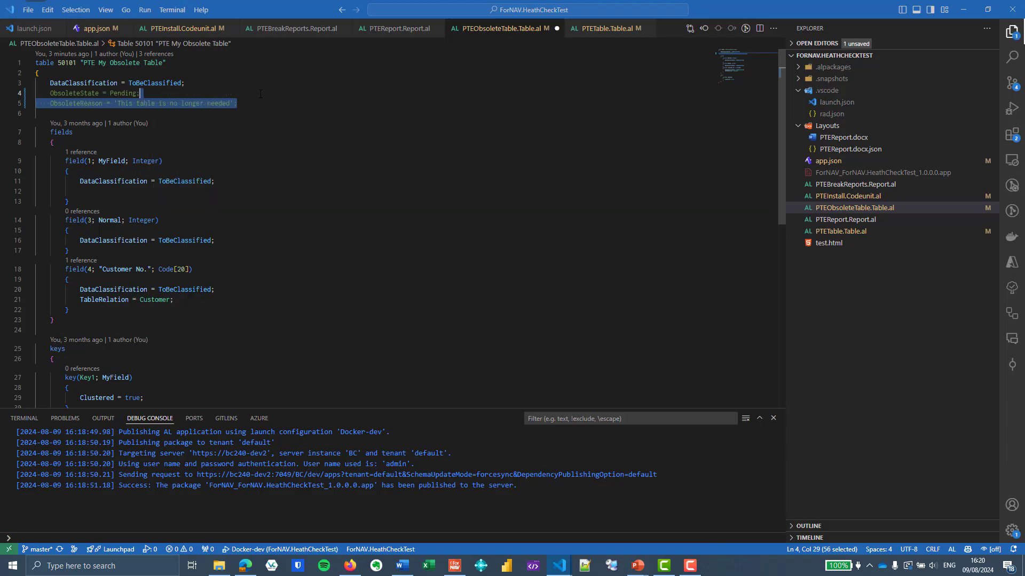
key("ctrl+slash")
key("ctrl+s")
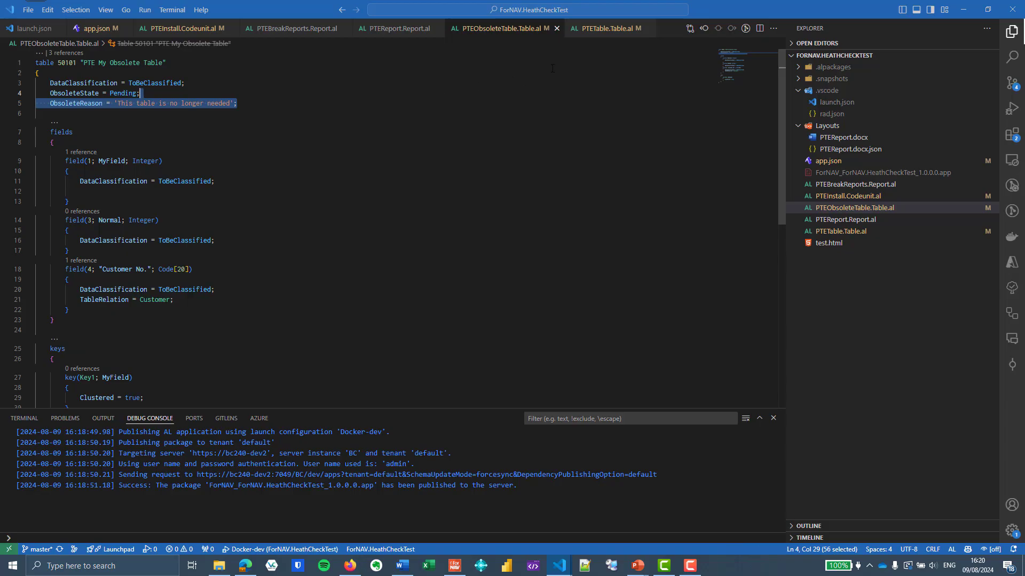
Uncomment the ObsoleteState and ObsoleteReason lines for the Obsolete, Customer No. and Obsolete Logo fields in PTE My Table, then publish
left_click(597, 32)
left_click_drag(283, 116, 299, 105)
key("ctrl+slash")
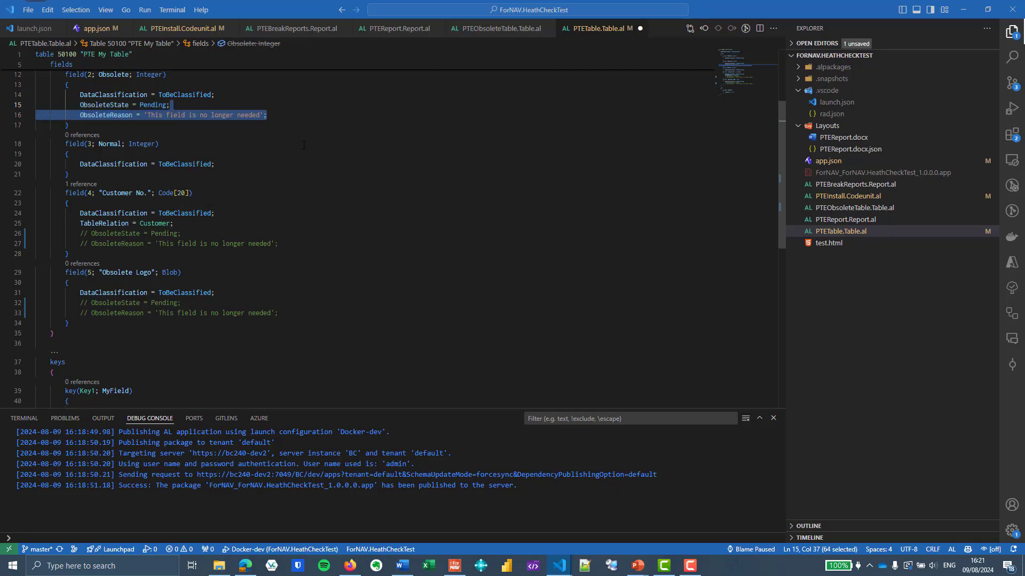
left_click_drag(298, 244, 300, 238)
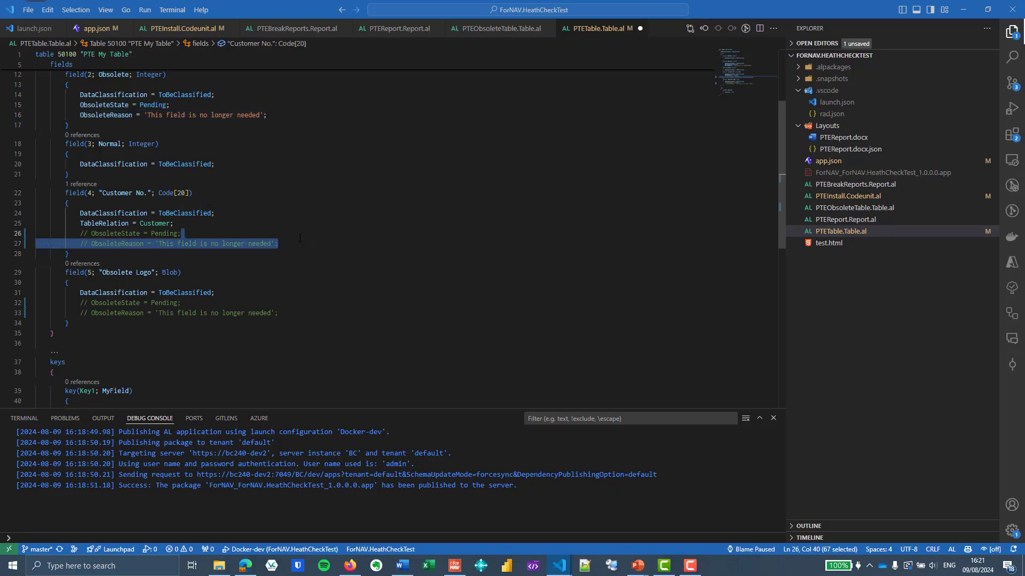
key("ctrl+slash")
left_click_drag(288, 312, 289, 305)
key("ctrl+slash")
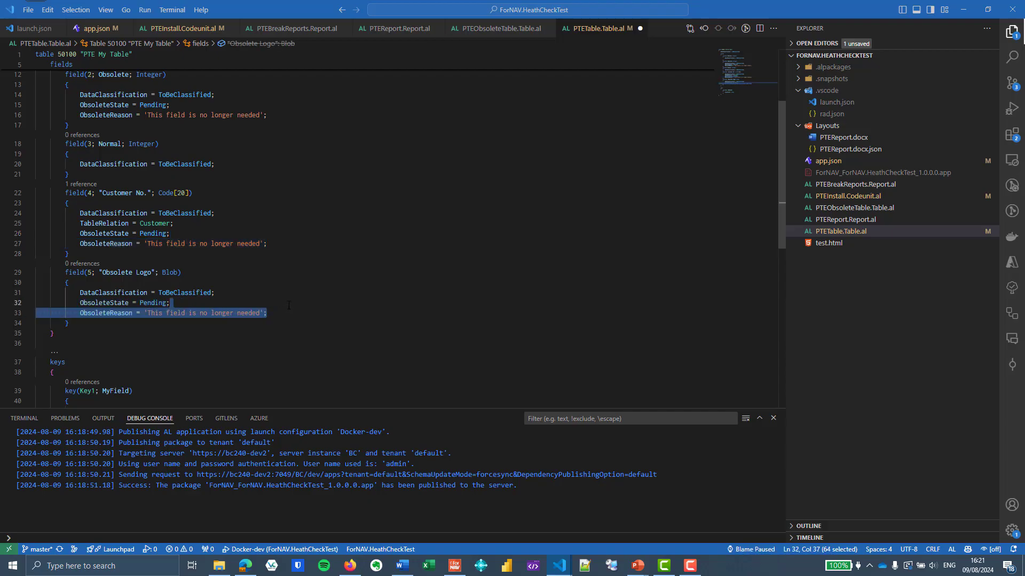
left_click(368, 258)
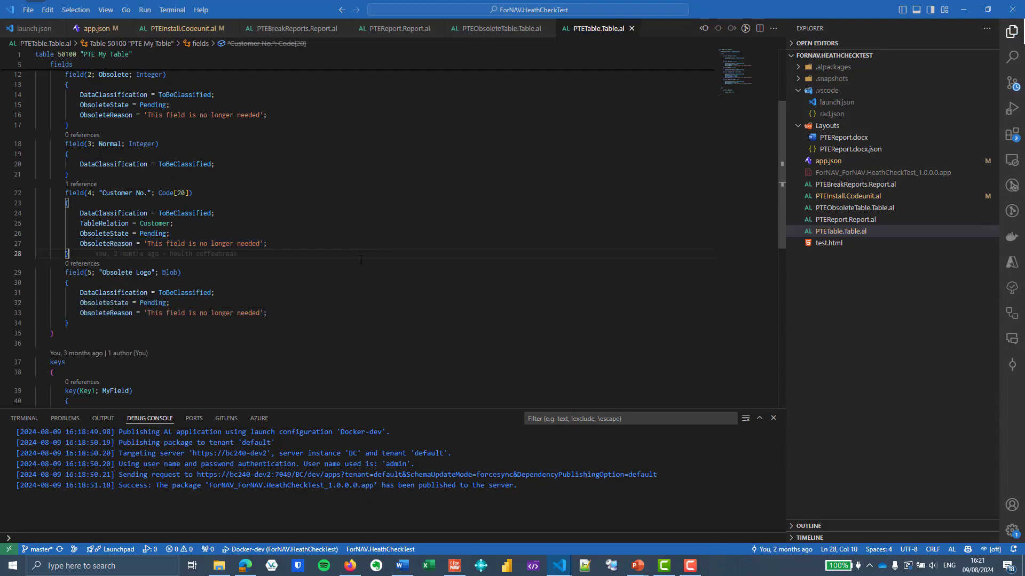
left_click(416, 222)
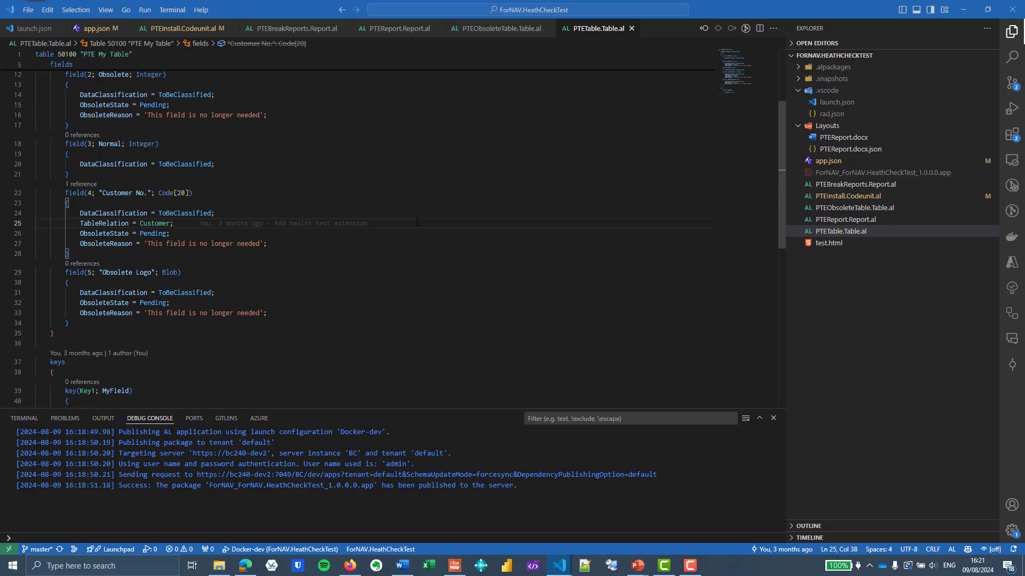
key("F5")
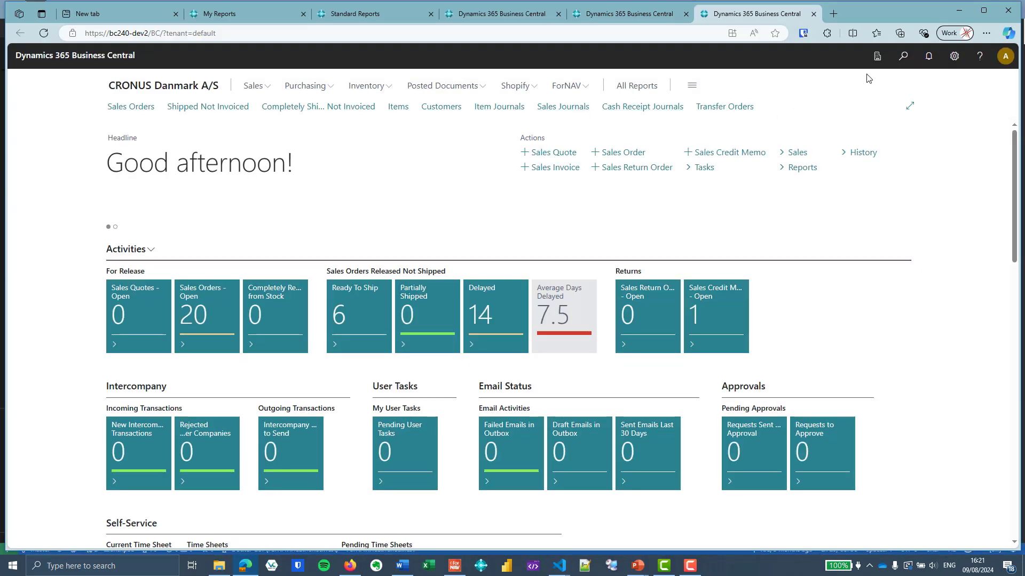
Reopen the ForNAV Setup page from the search
left_click(903, 56)
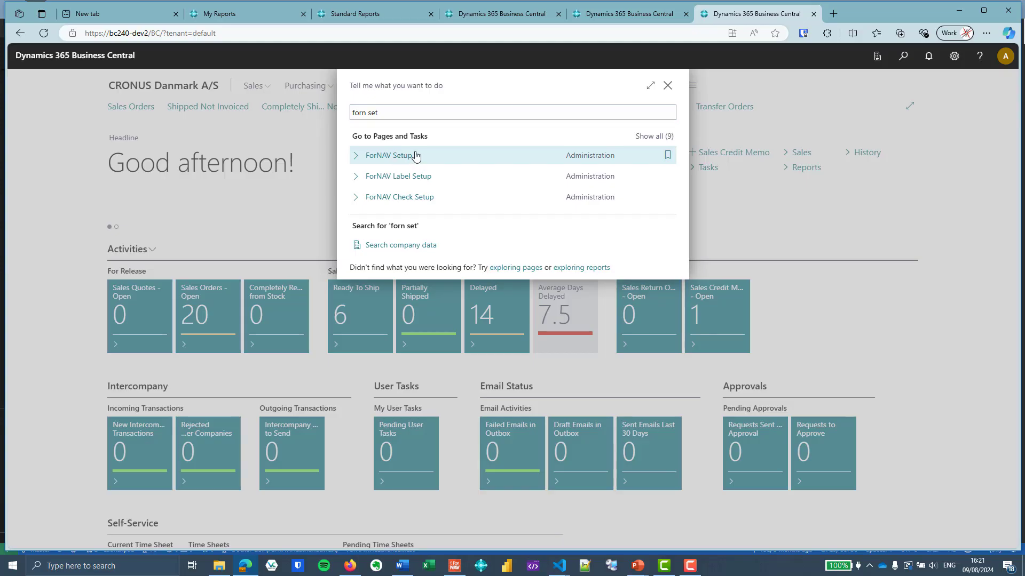
left_click(415, 155)
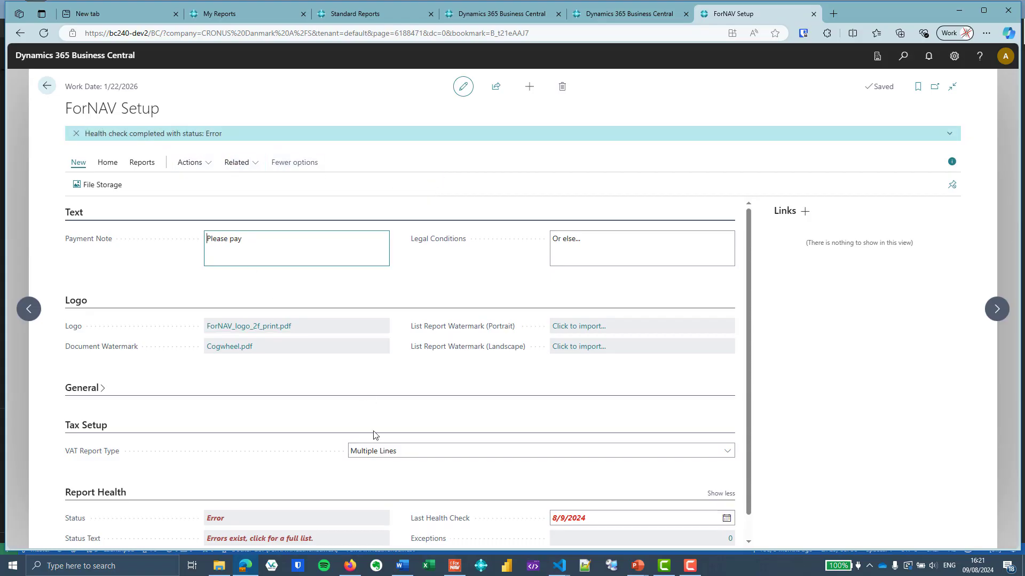
Open the full list of health check errors from the Report Health section and review the broken language rows' error information
scroll(363, 448, "down", 1)
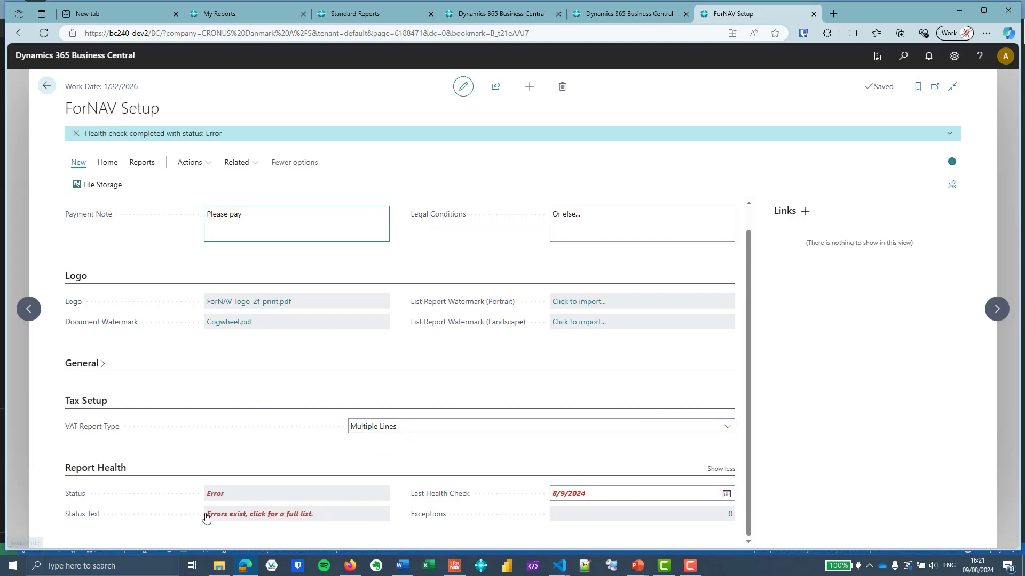
left_click(268, 520)
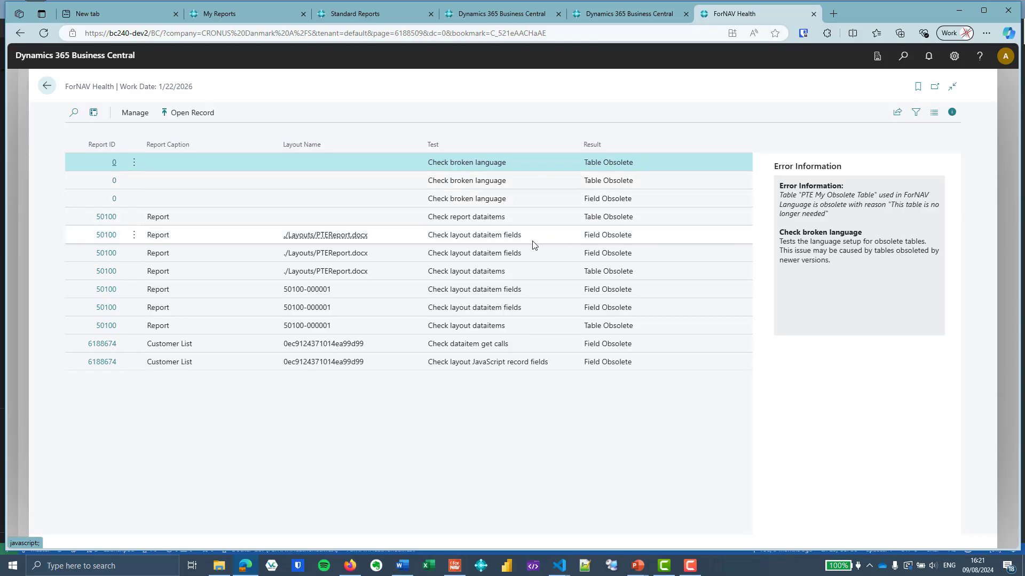
left_click(527, 175)
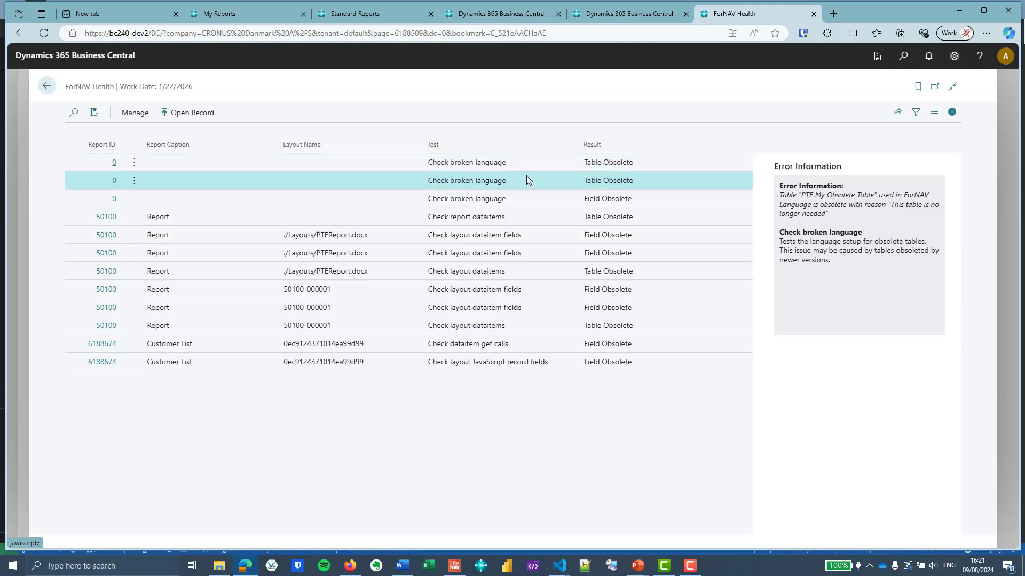
left_click(532, 198)
left_click(530, 171)
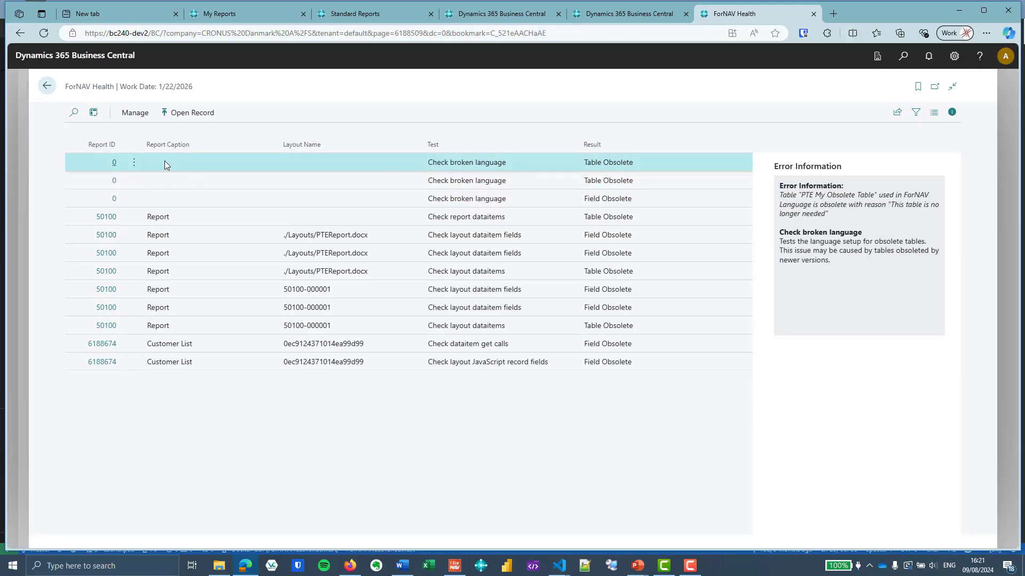
Open the first broken language error for PTE My Obsolete Table and examine its error details and obsolete reason
left_click(124, 168)
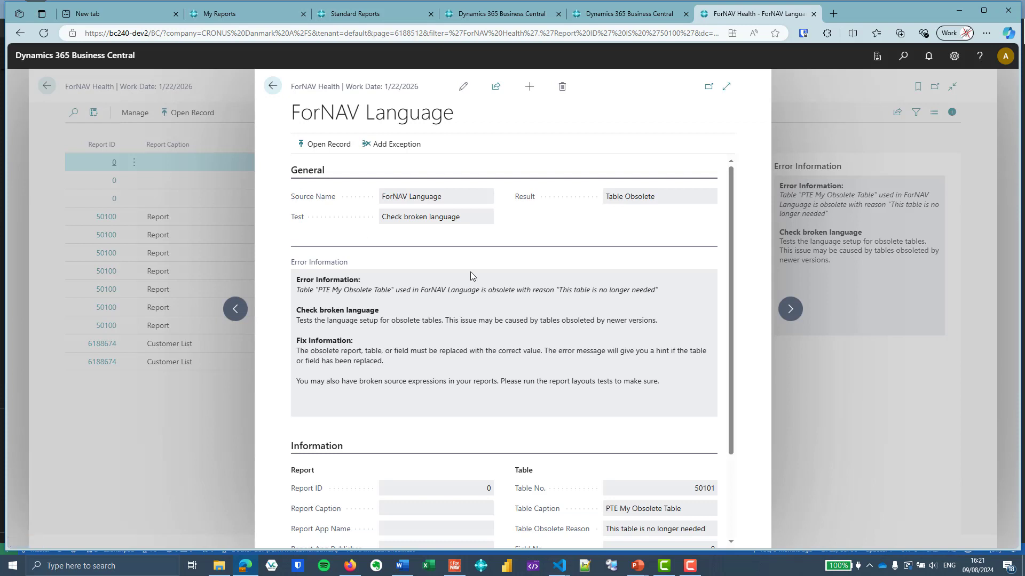
scroll(470, 272, "down", 3)
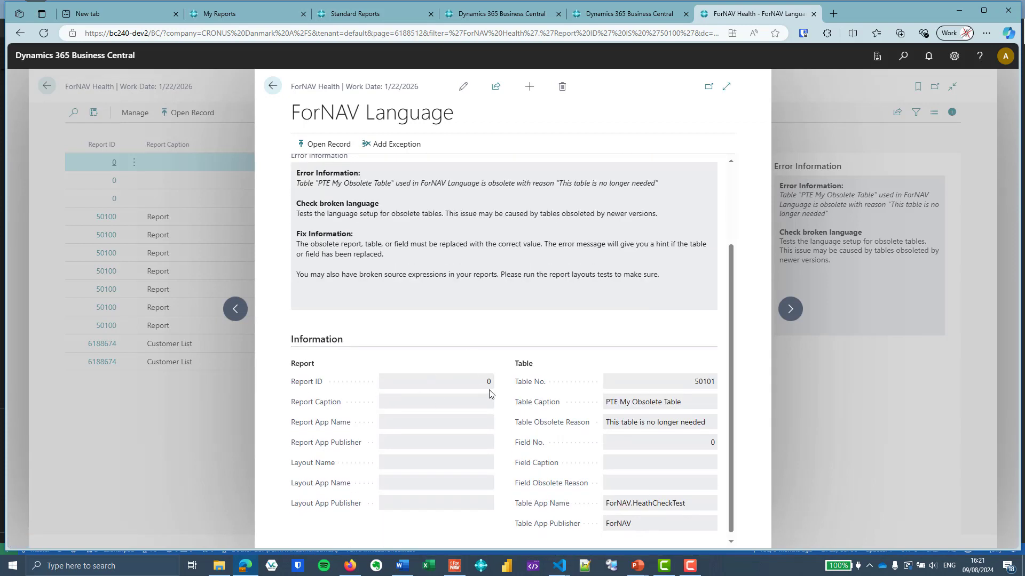
scroll(497, 401, "up", 1)
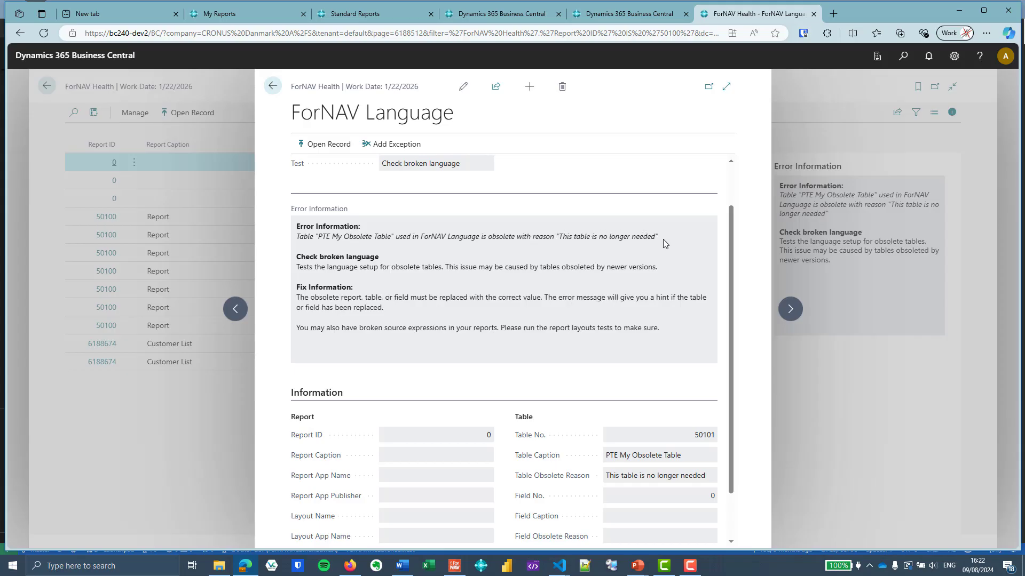
left_click_drag(658, 239, 554, 238)
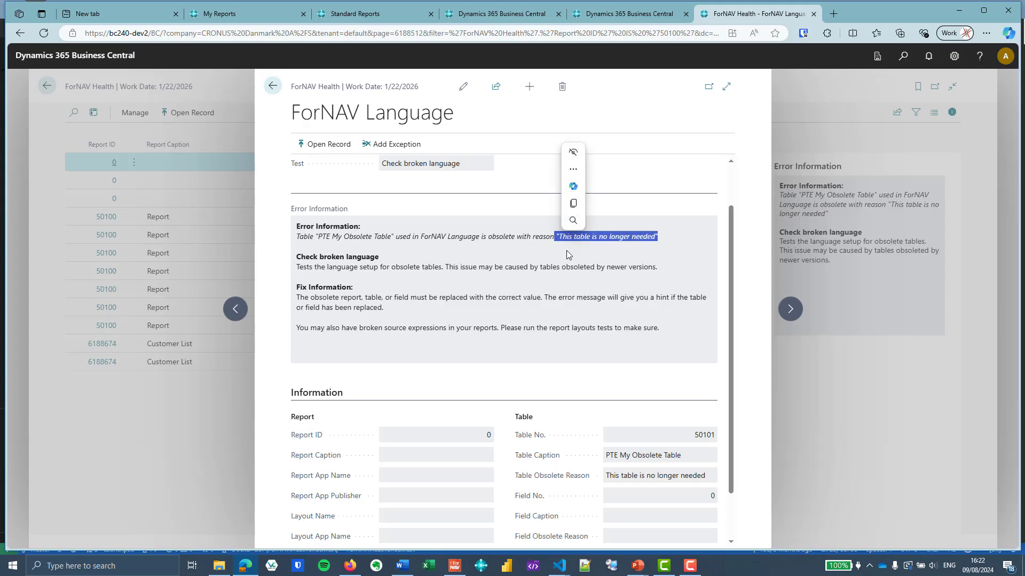
left_click(447, 243)
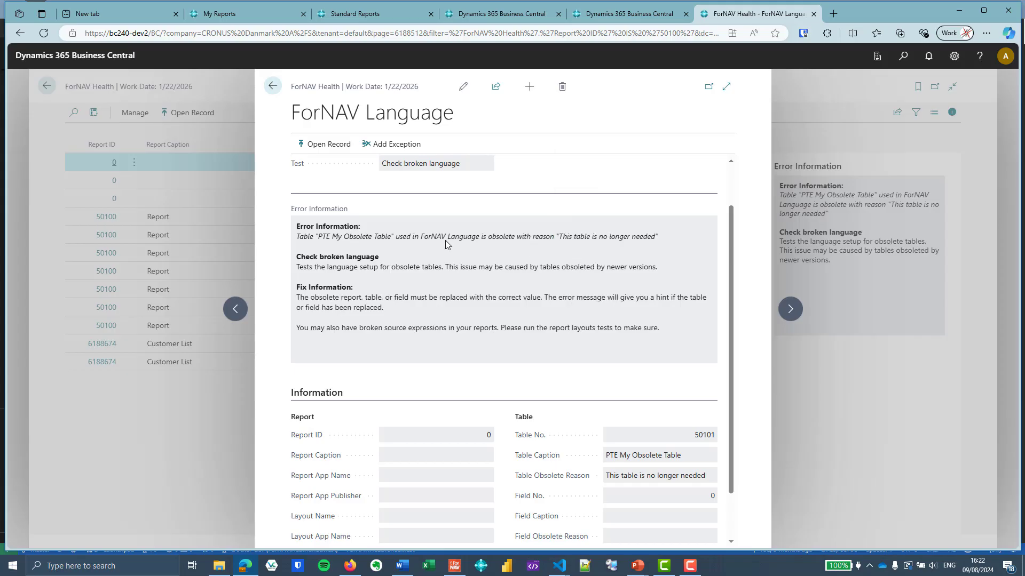
Open the referenced ForNAV Language record, then return to the ForNAV Health list
left_click(328, 143)
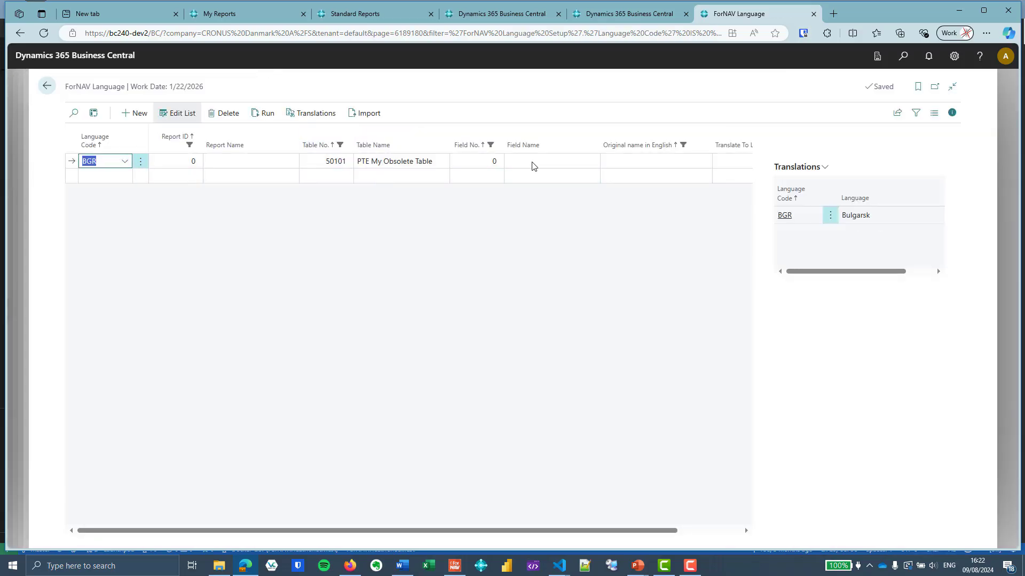
left_click(47, 86)
left_click(271, 86)
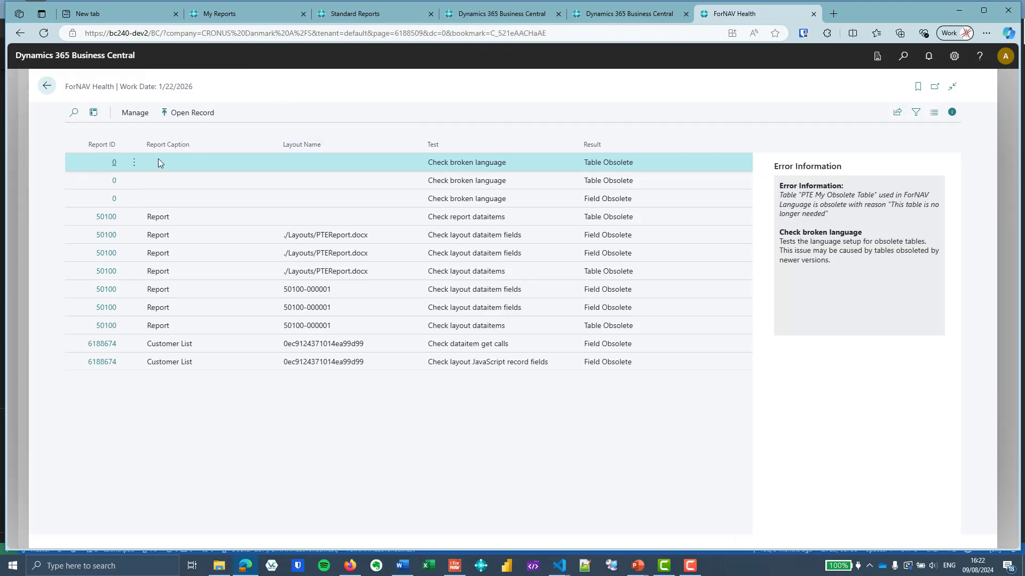
Open the field-obsolete broken language error and its ForNAV Language record, then return to the health list
left_click(117, 201)
left_click(117, 201)
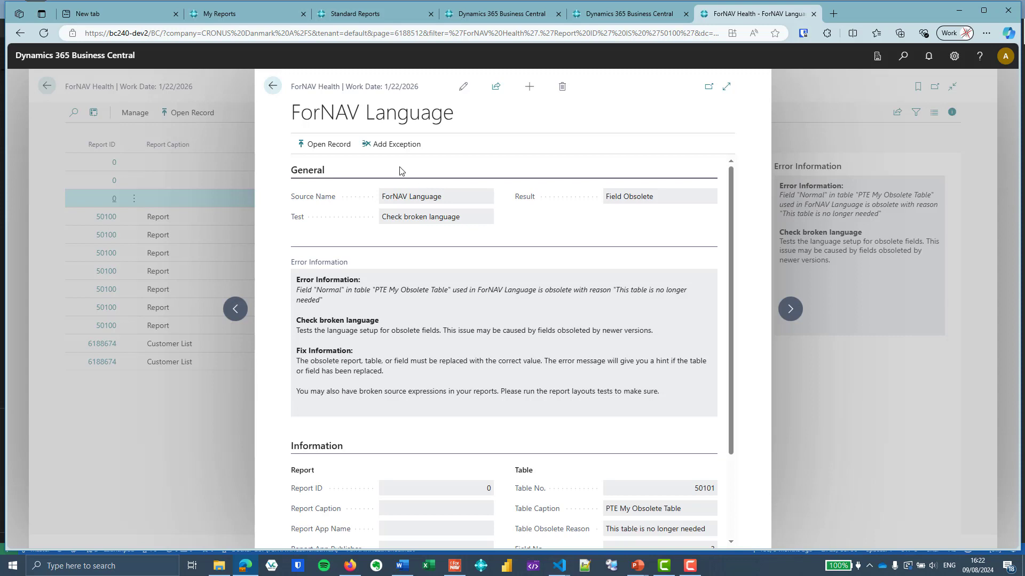
left_click(324, 144)
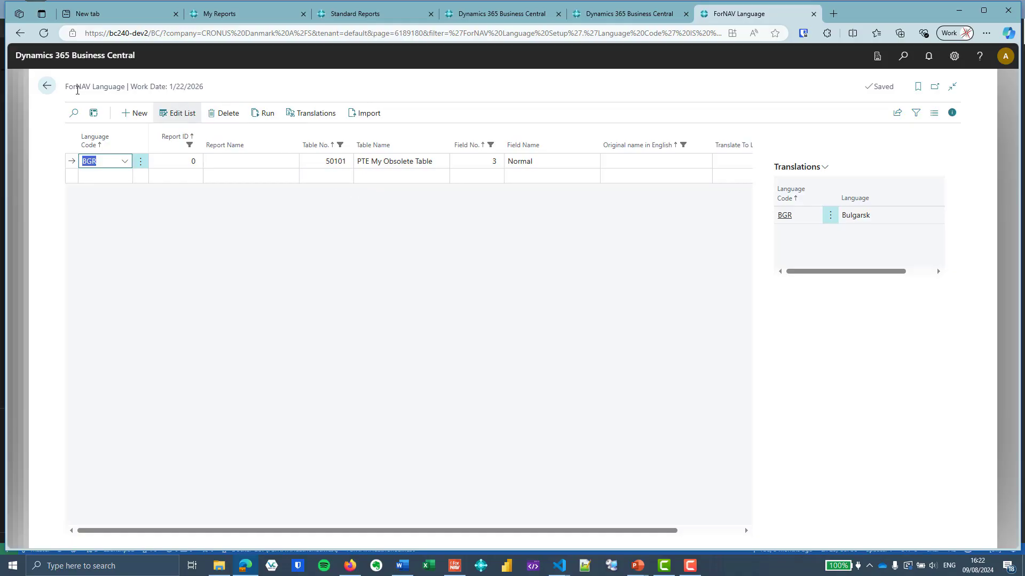
left_click(47, 86)
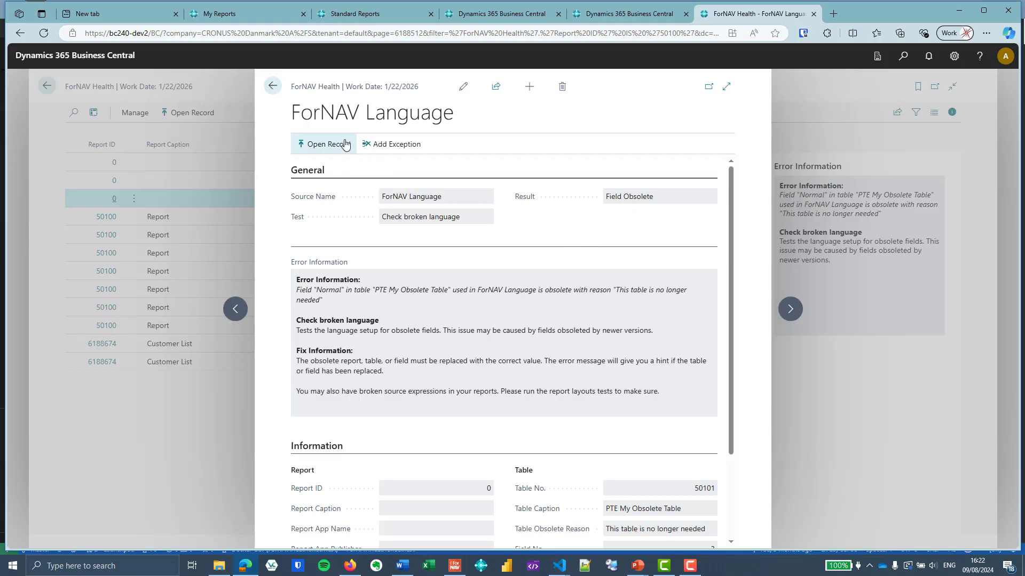
left_click(272, 86)
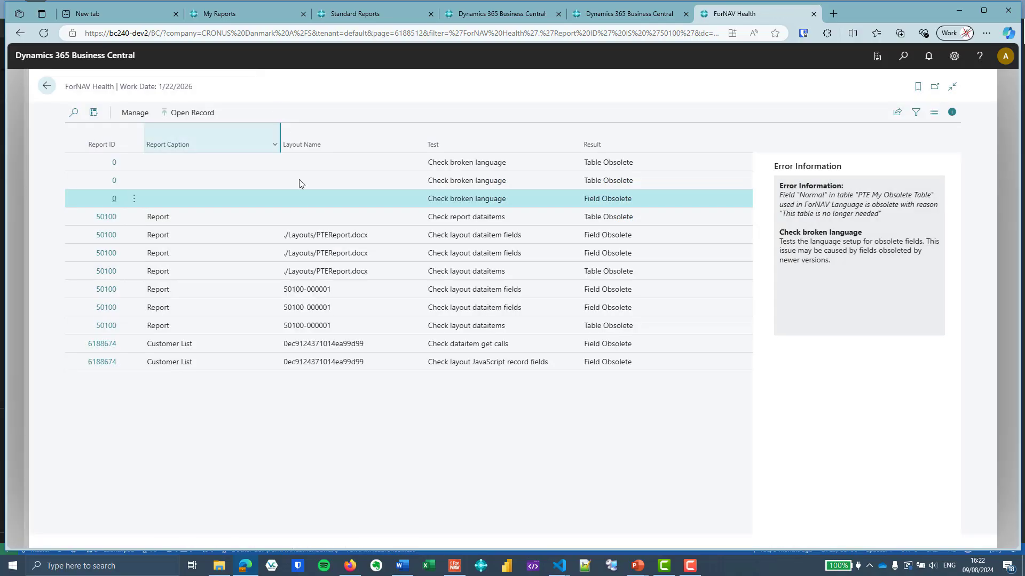
Open and review the report 50100 dataitem error for PTE My Obsolete Table, then close it
left_click(227, 218)
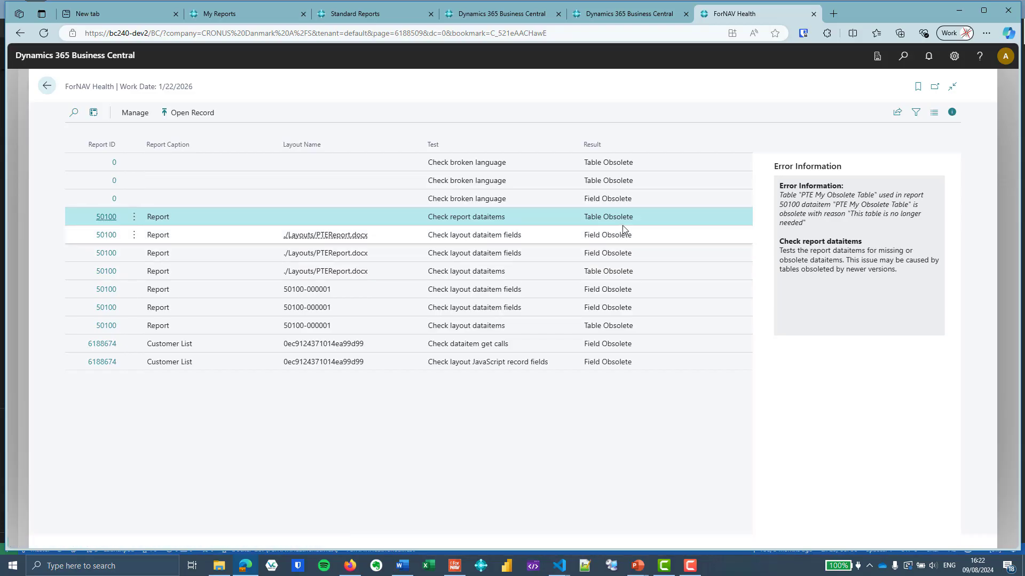
left_click(106, 219)
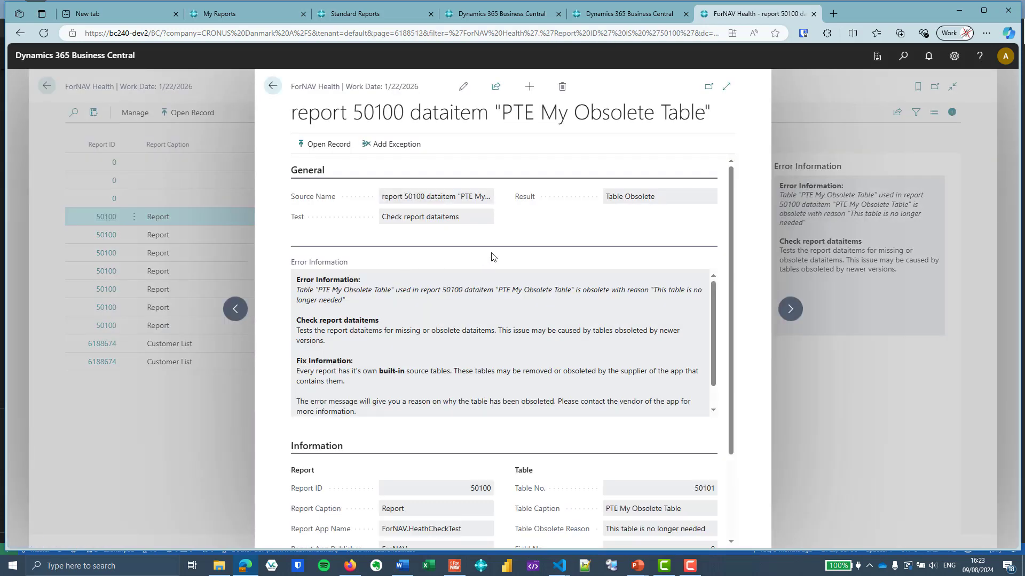
scroll(491, 257, "down", 1)
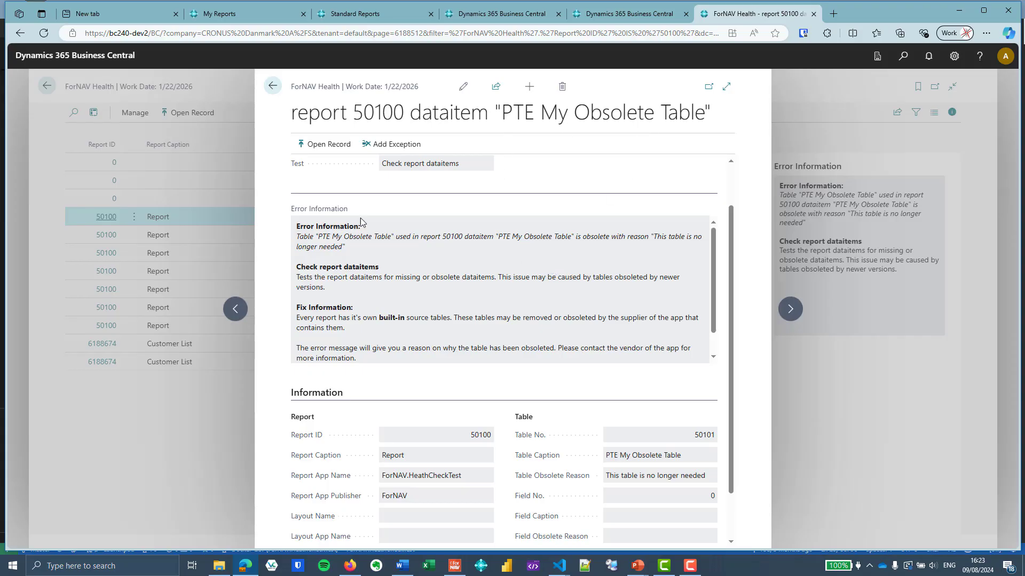
left_click(271, 94)
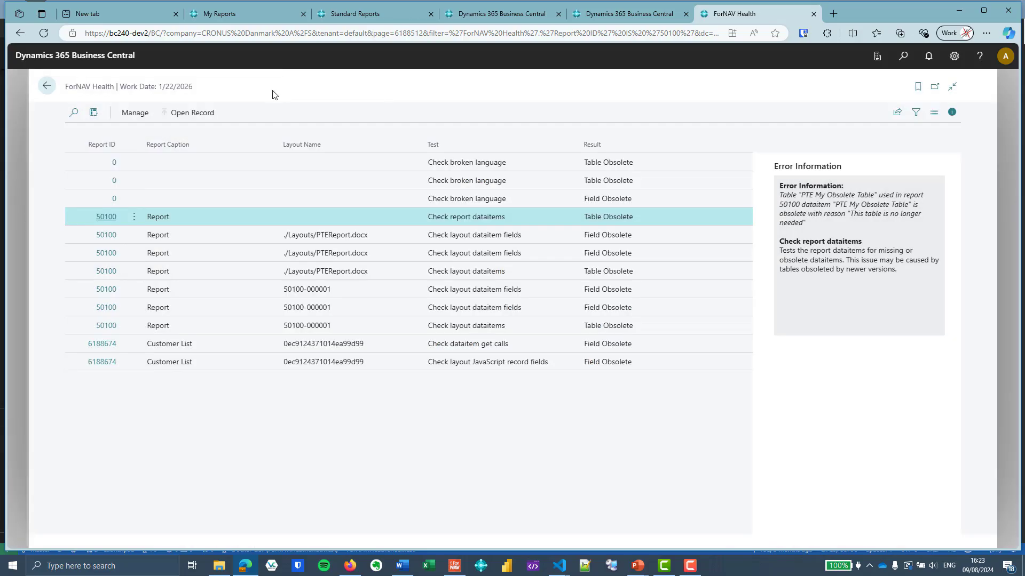
Review the layout field errors and open the Customer List datatem get calls error for PTEMyTable
left_click(219, 235)
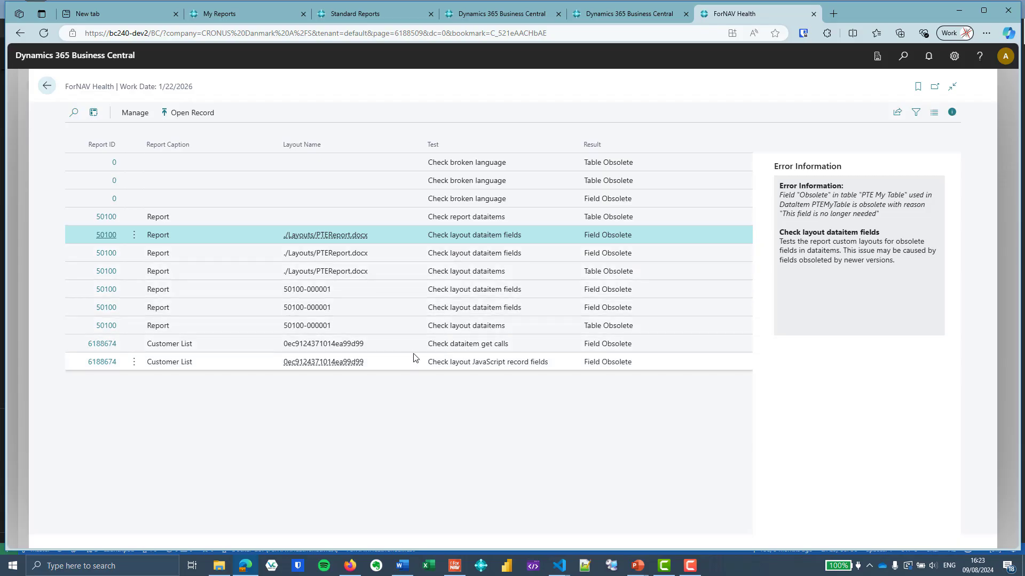
left_click(395, 348)
key("Down")
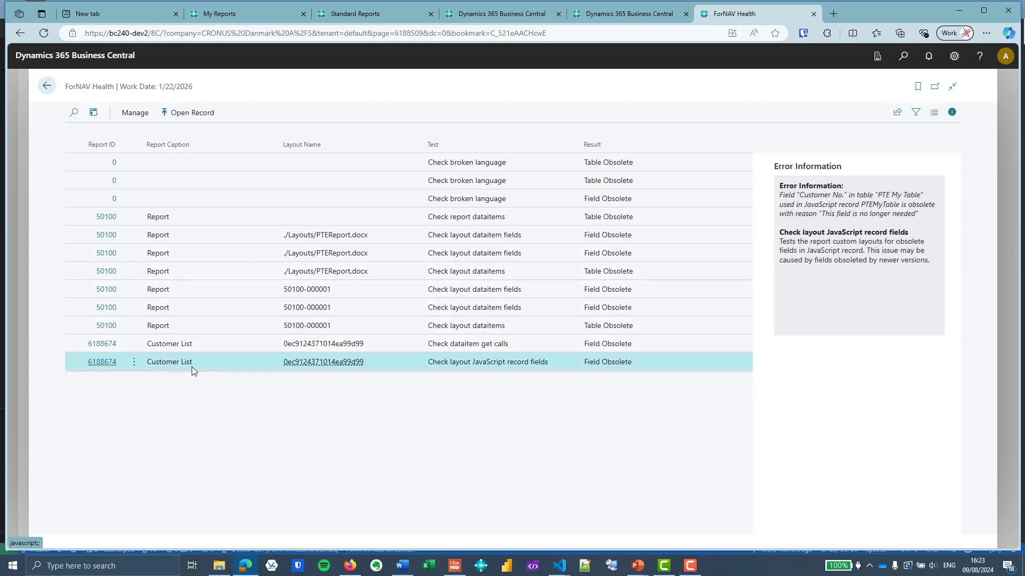
left_click(111, 348)
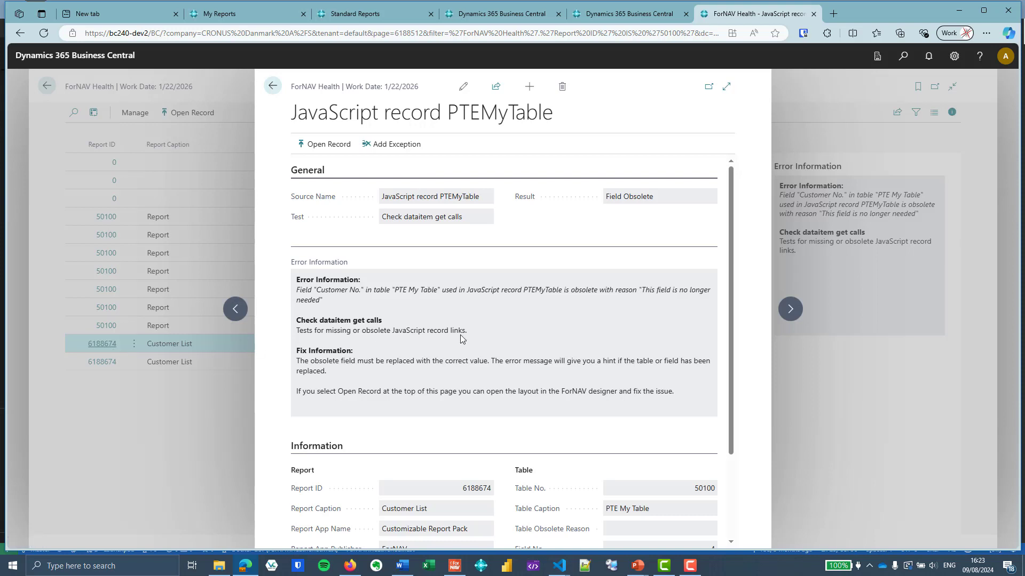
Open the Customer List layout in the ForNAV designer and open its Records collection on the PTEMyTable member
left_click(326, 147)
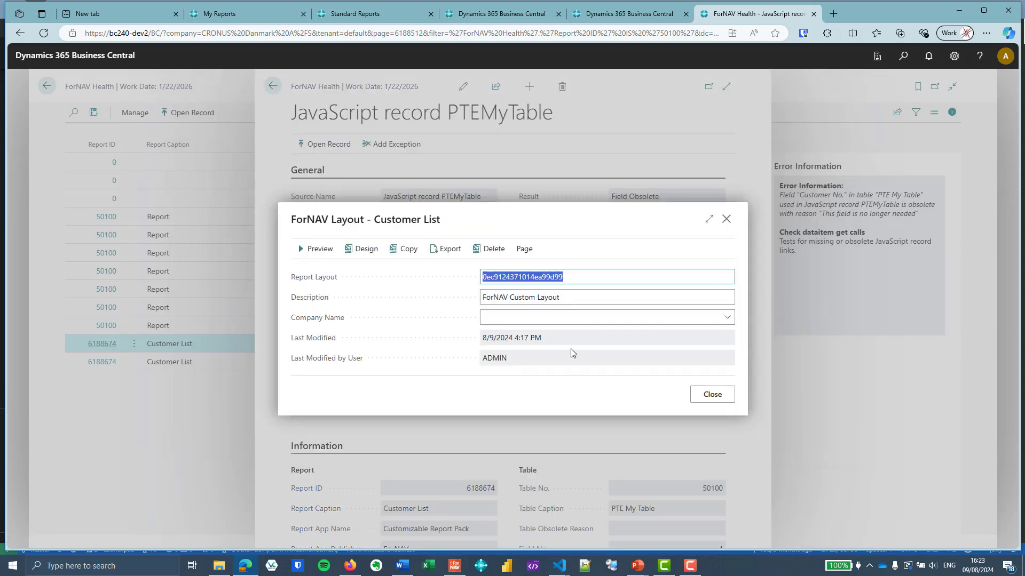
left_click(372, 255)
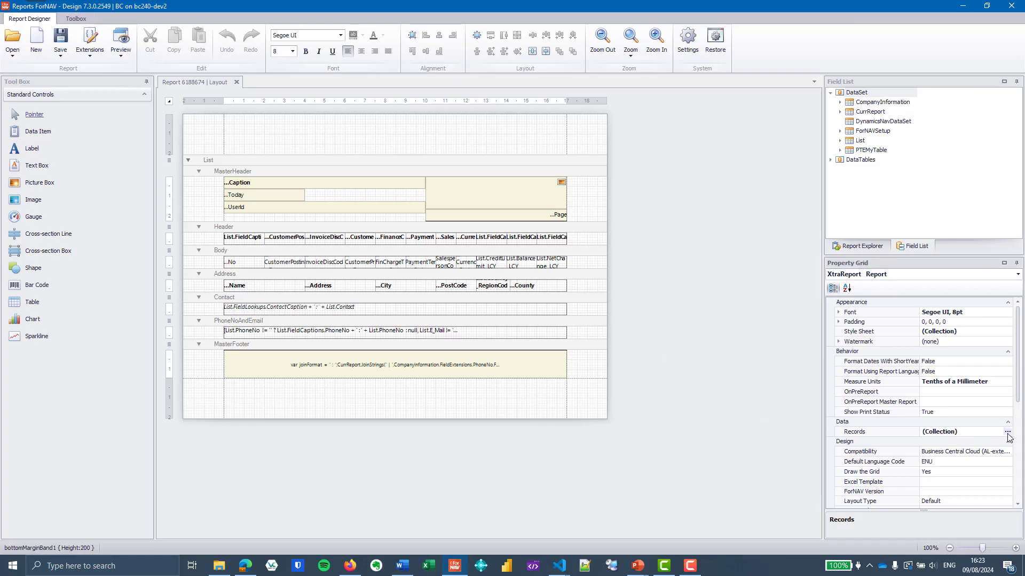
left_click(1007, 432)
left_click(435, 234)
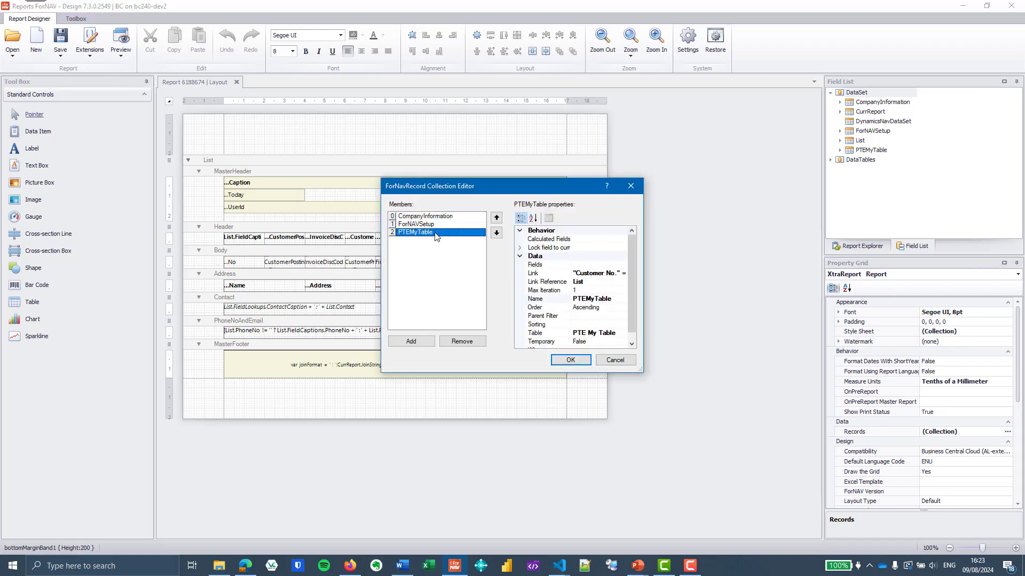
Inspect the PTEMyTable link expression, then cancel the collection editor and close the designer layout
left_click_drag(506, 188, 520, 176)
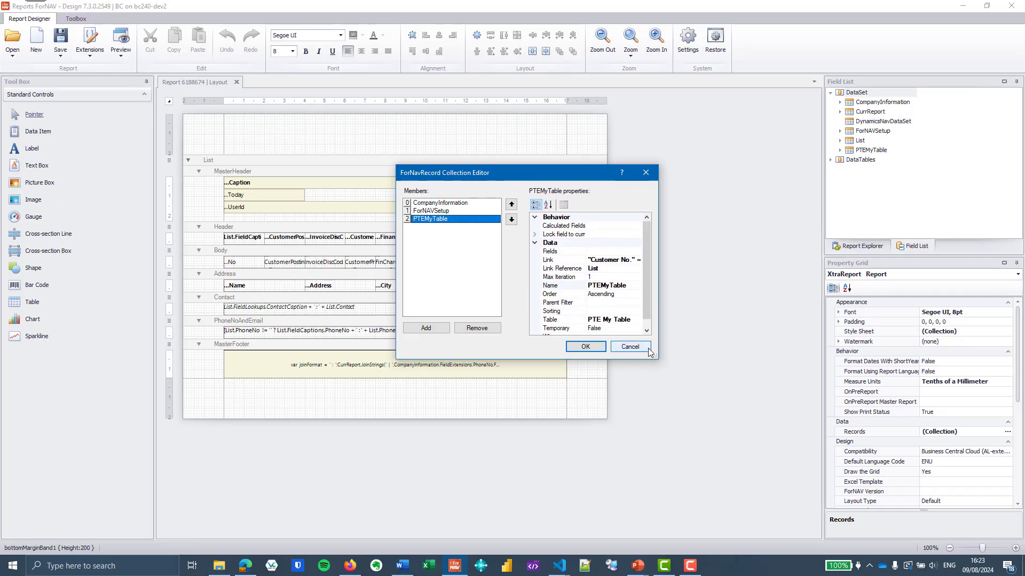
left_click_drag(655, 358, 702, 417)
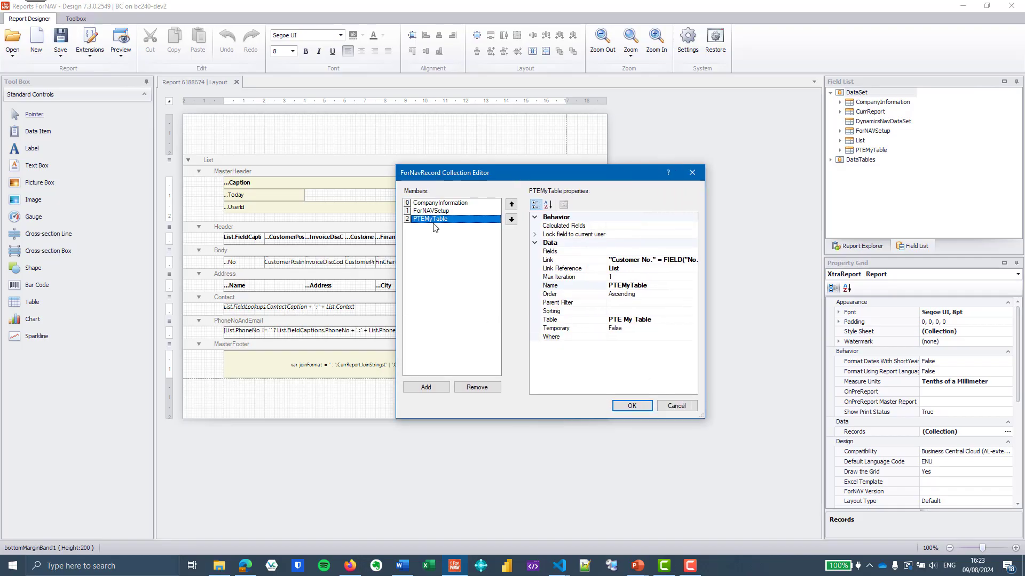
left_click(649, 260)
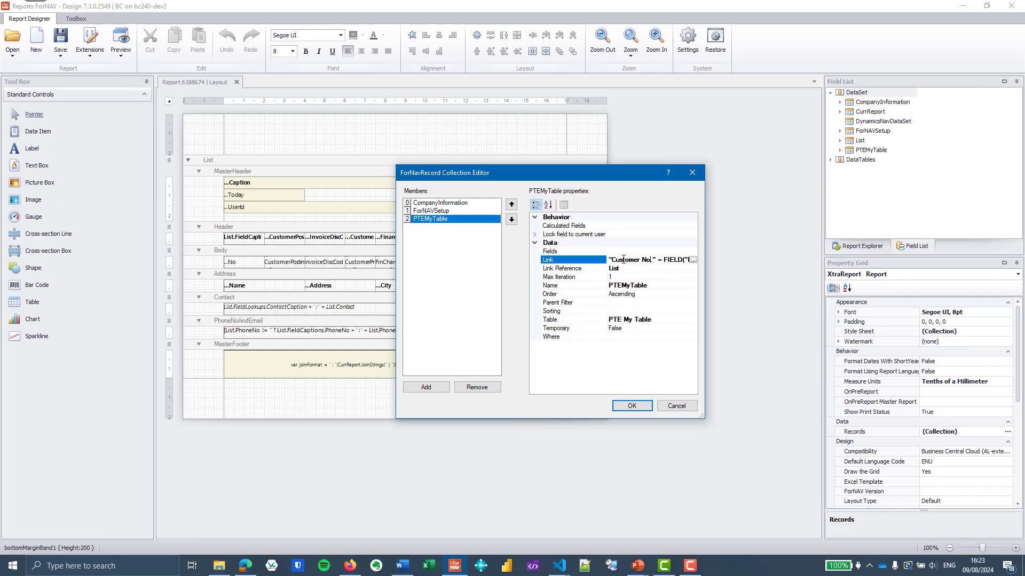
left_click_drag(675, 260, 693, 262)
key("End")
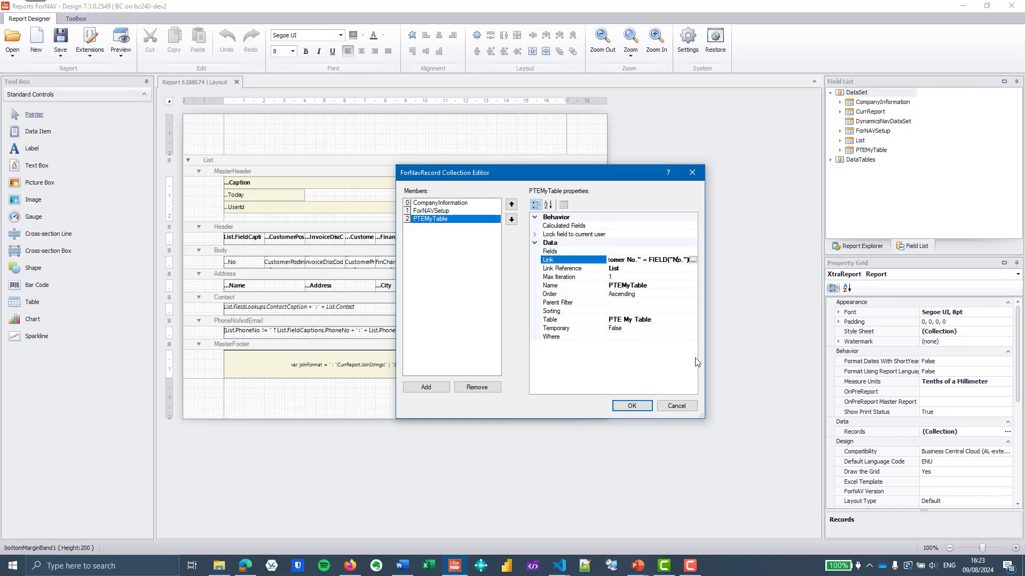
left_click(687, 411)
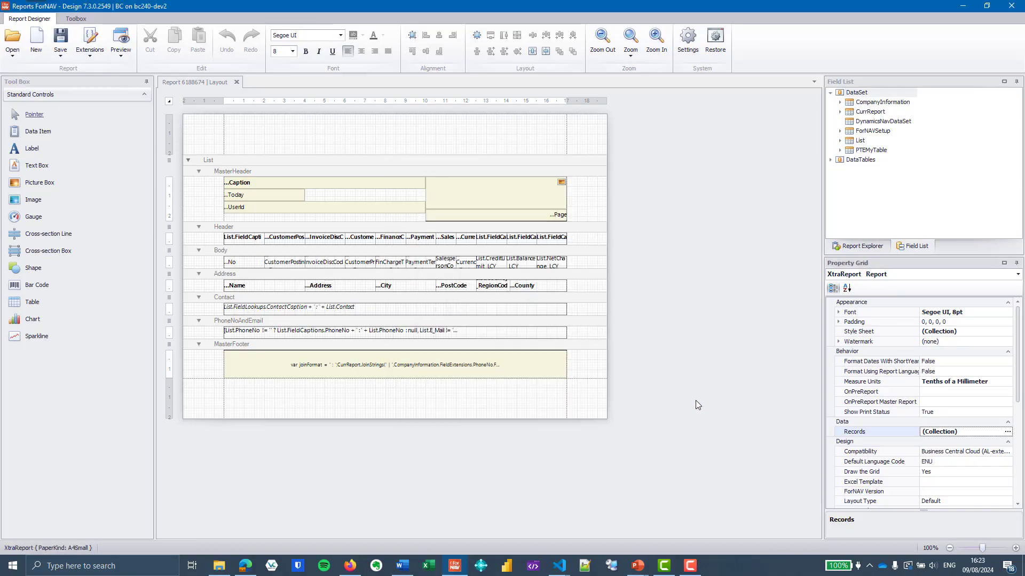
left_click(236, 82)
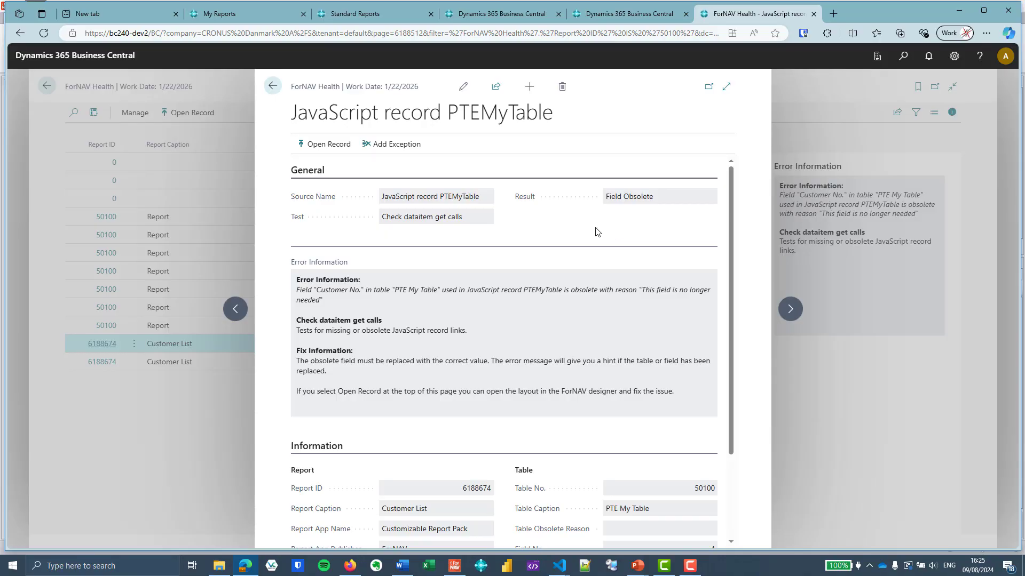
Add a health exception for the obsolete Customer No. field of PTE My Table, clearing the report ID, with reason "not important"
left_click(395, 144)
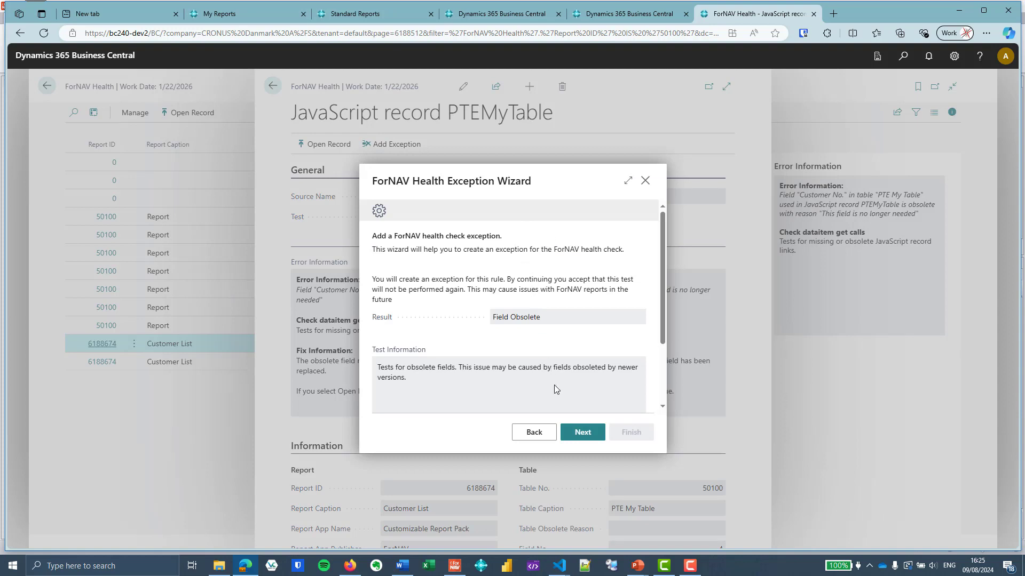
left_click(582, 432)
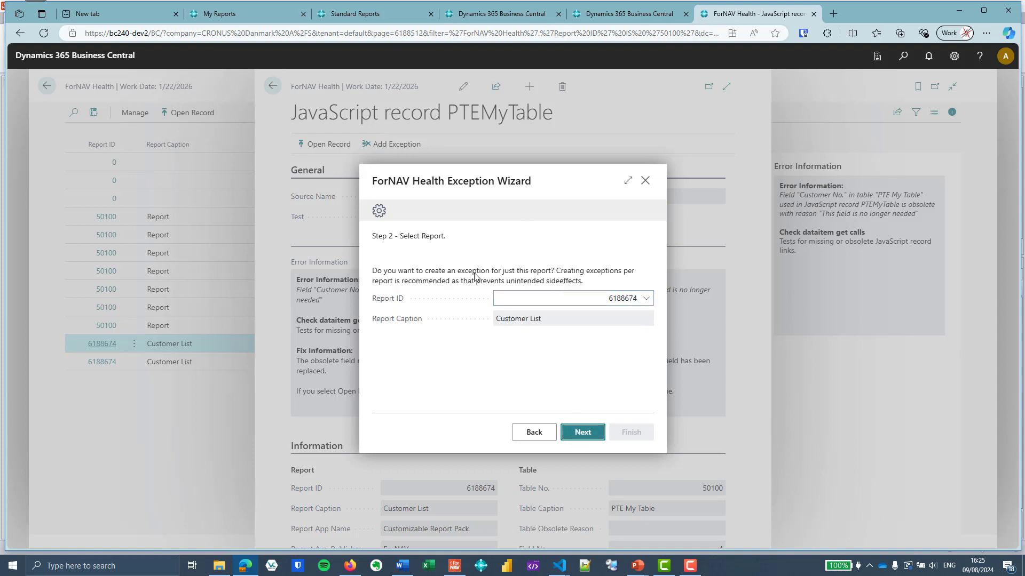
double_click(609, 300)
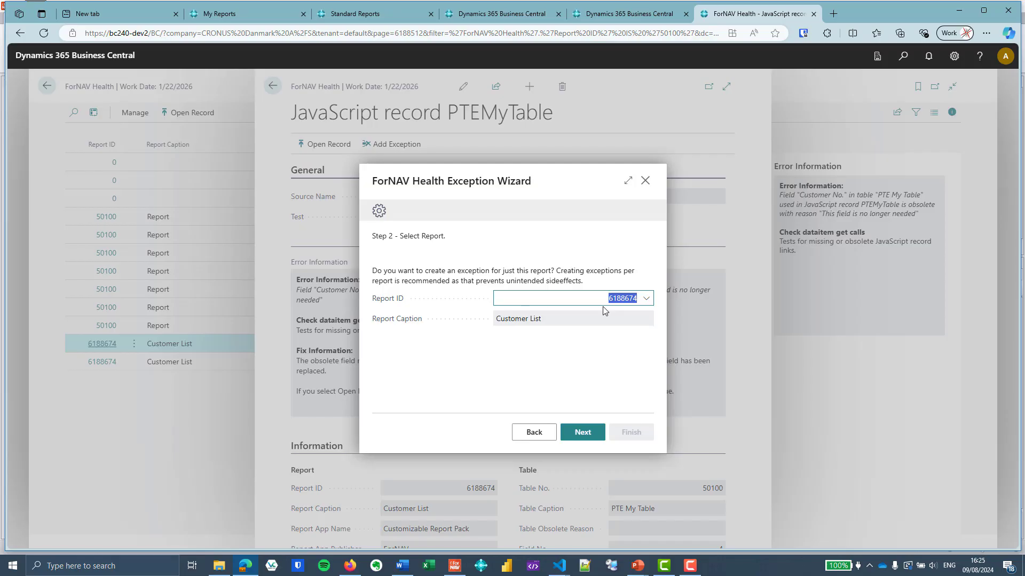
key("BackSpace")
left_click(583, 431)
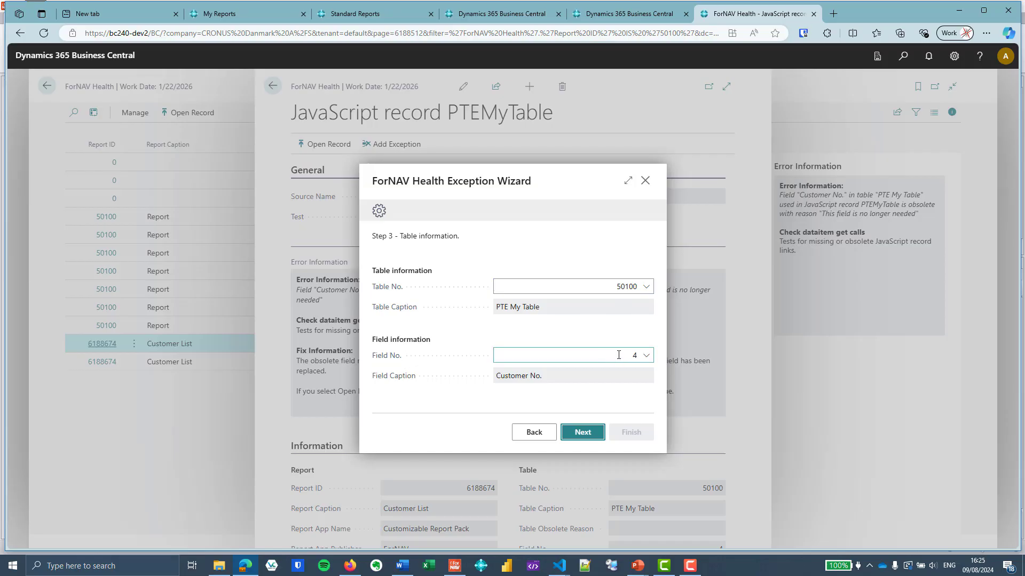
left_click(584, 432)
left_click(552, 261)
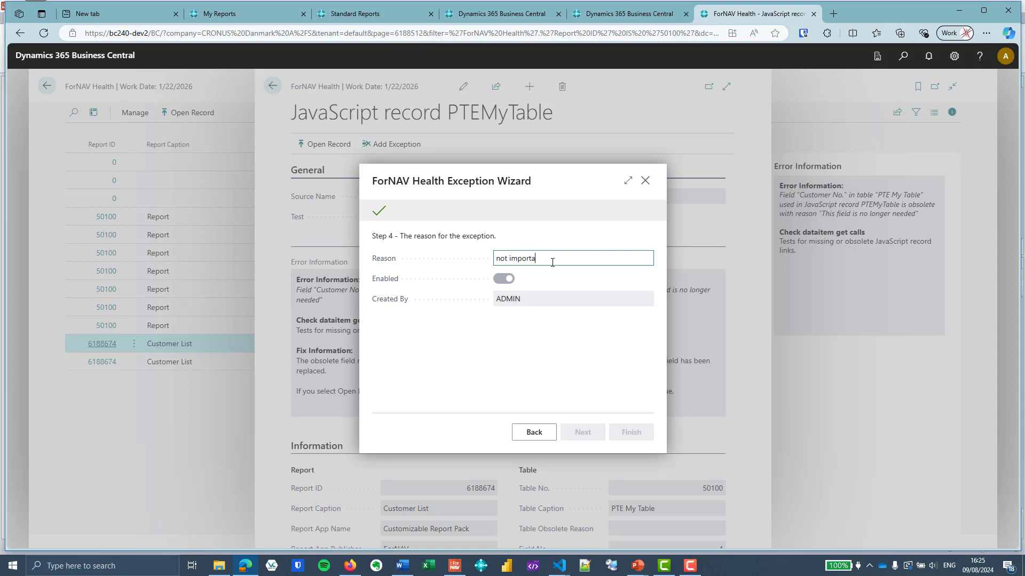
key("Tab")
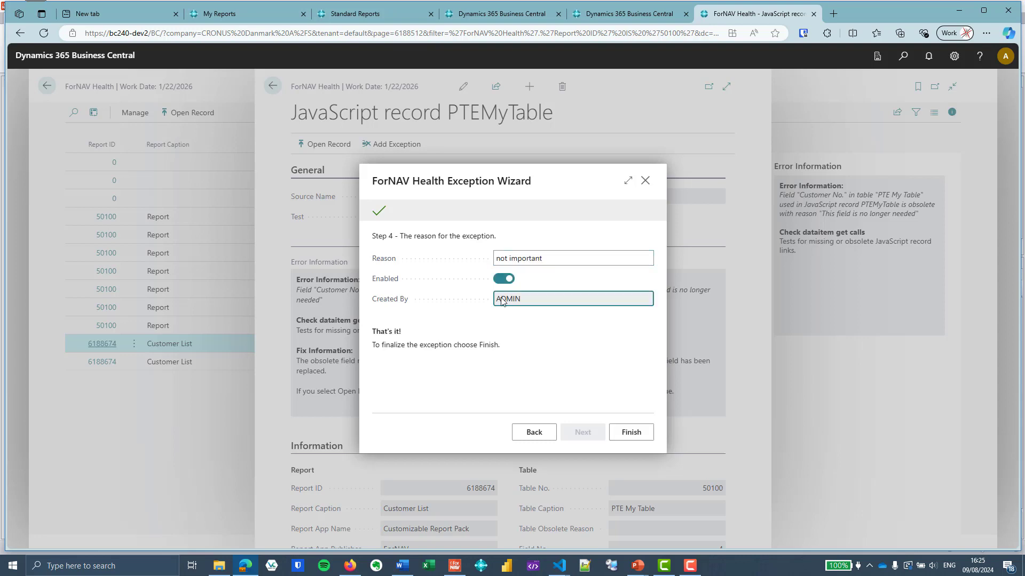
left_click(634, 434)
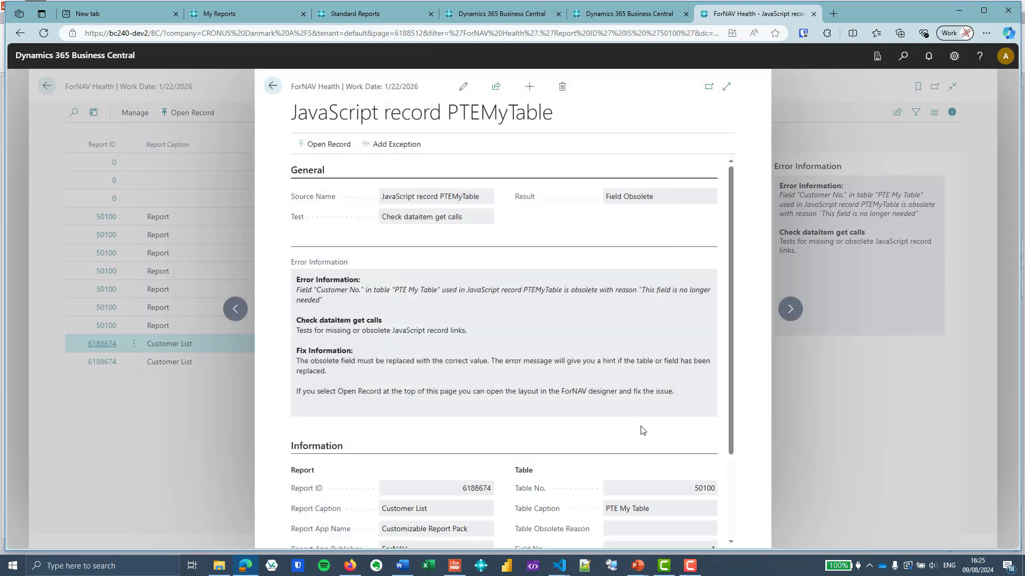
Close the error record, return to ForNAV Setup and run the ForNAV Health Check again
left_click(273, 86)
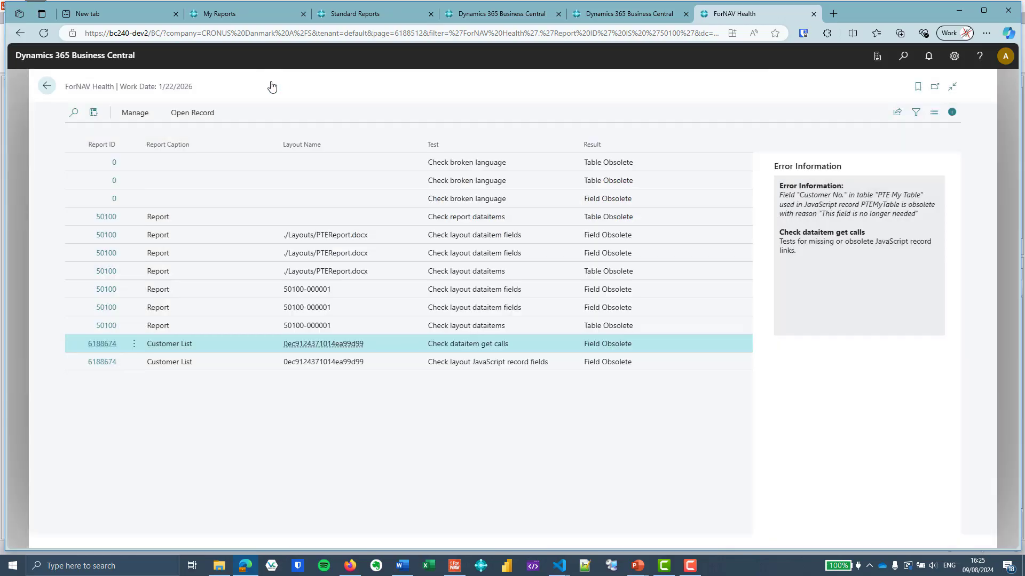
left_click(47, 86)
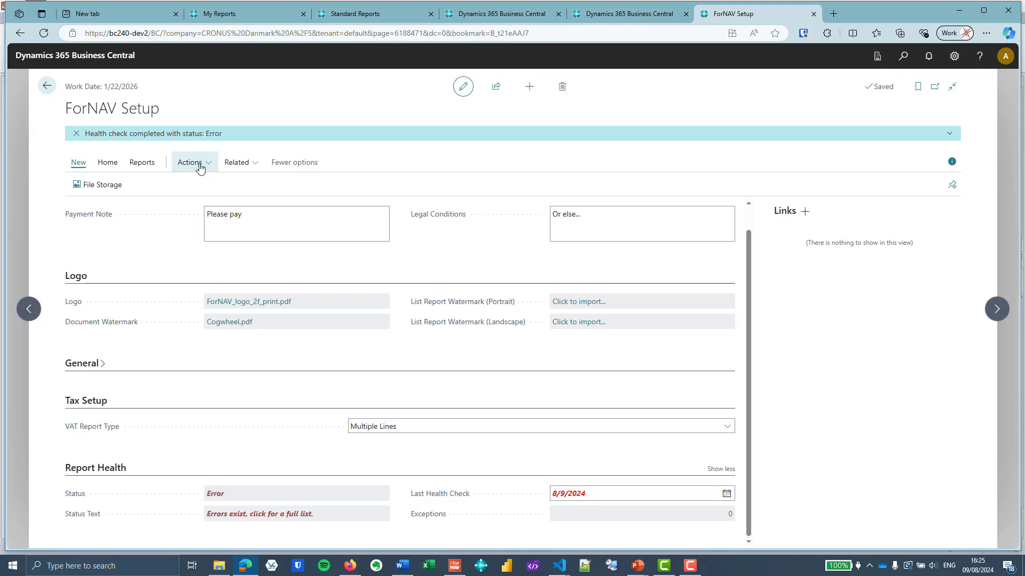
left_click(199, 167)
mouse_move(202, 202)
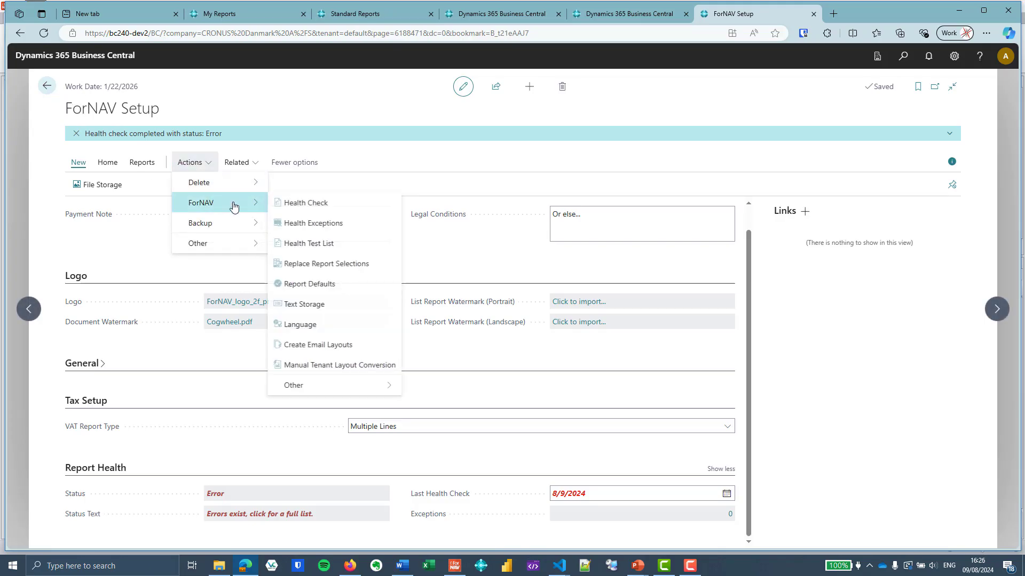
left_click(312, 203)
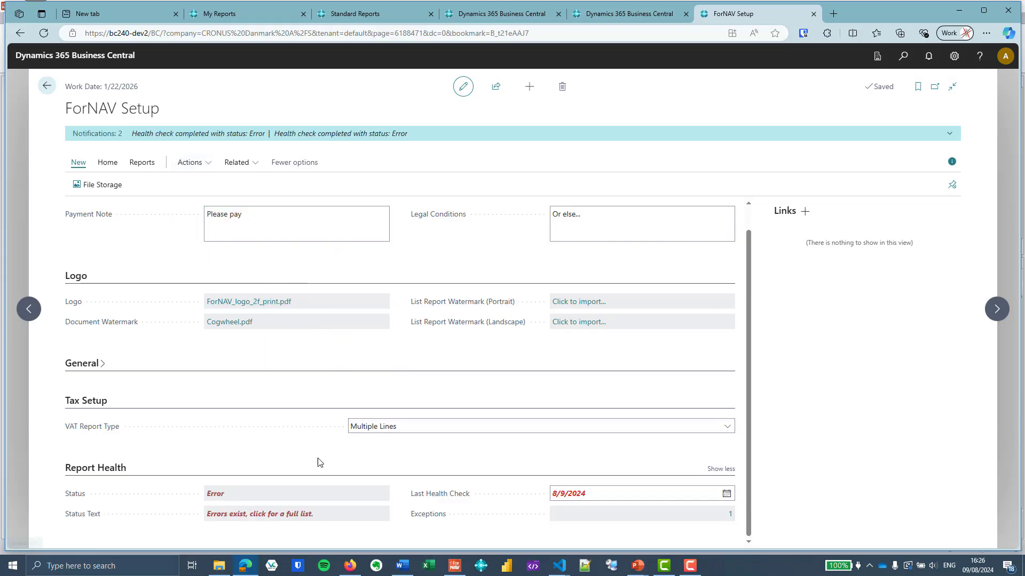
Open the ForNAV Health Exceptions list and review the new exception, then return to ForNAV Setup
left_click(292, 515)
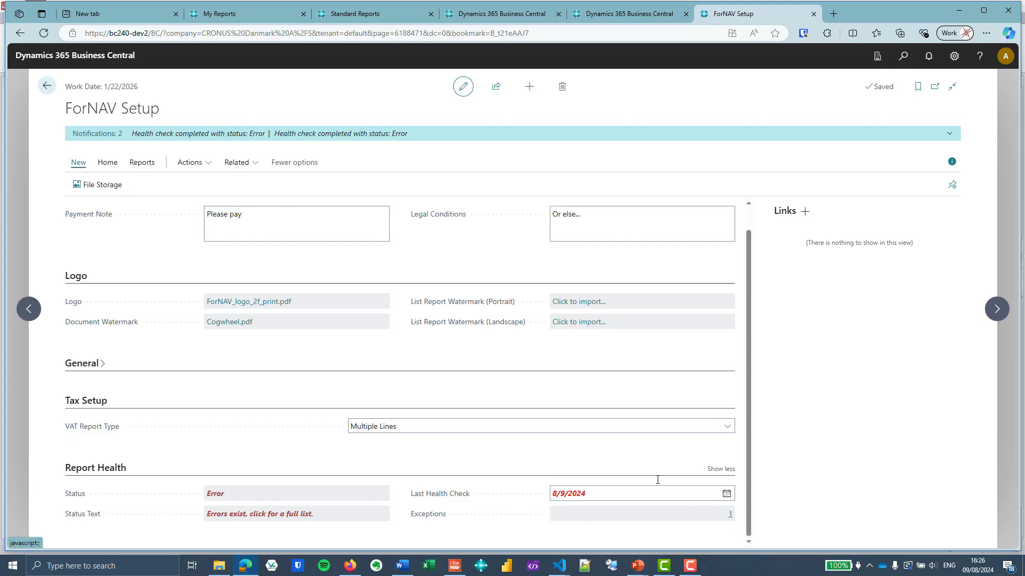
left_click(190, 163)
mouse_move(200, 194)
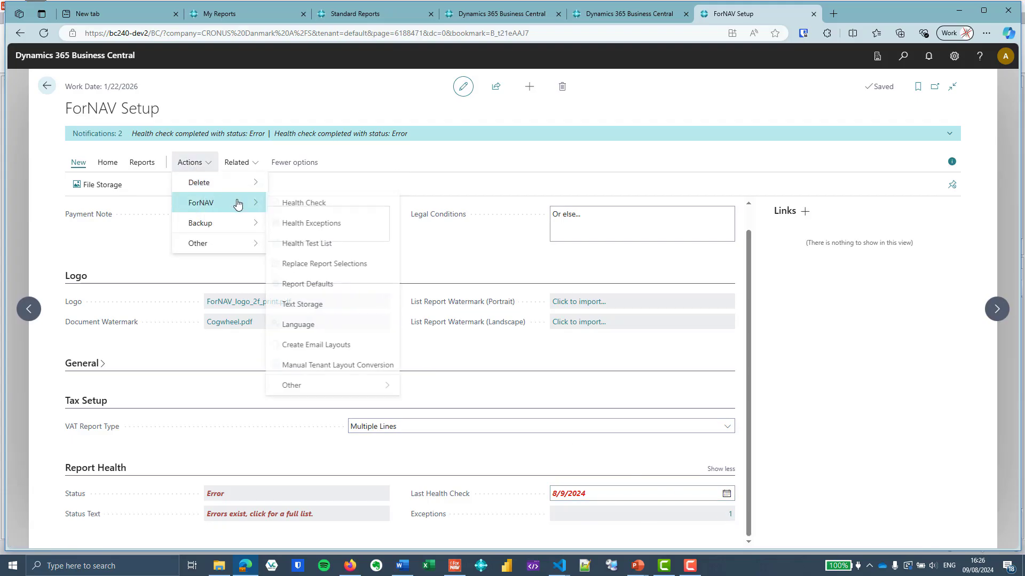
left_click(335, 225)
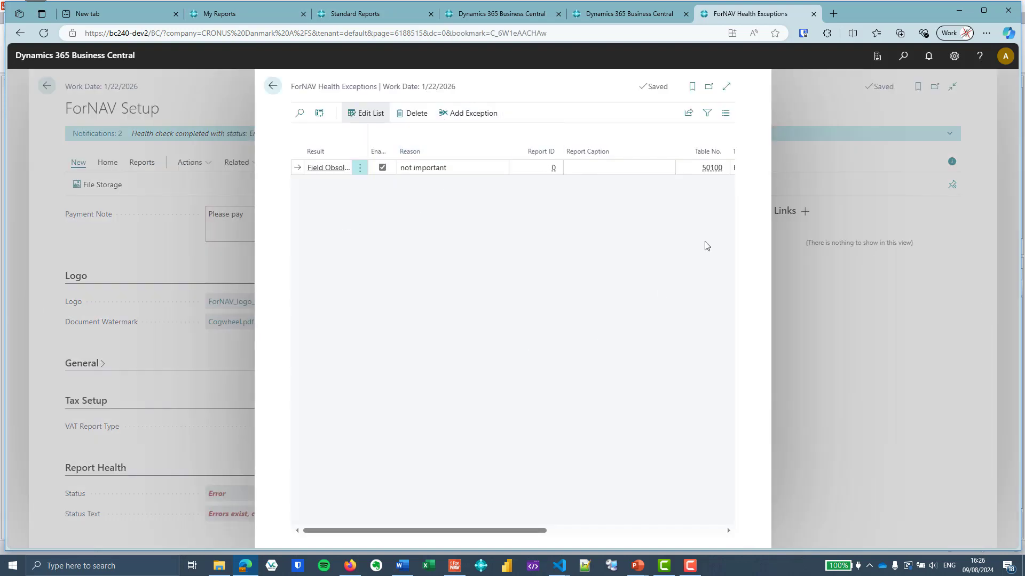
left_click(724, 92)
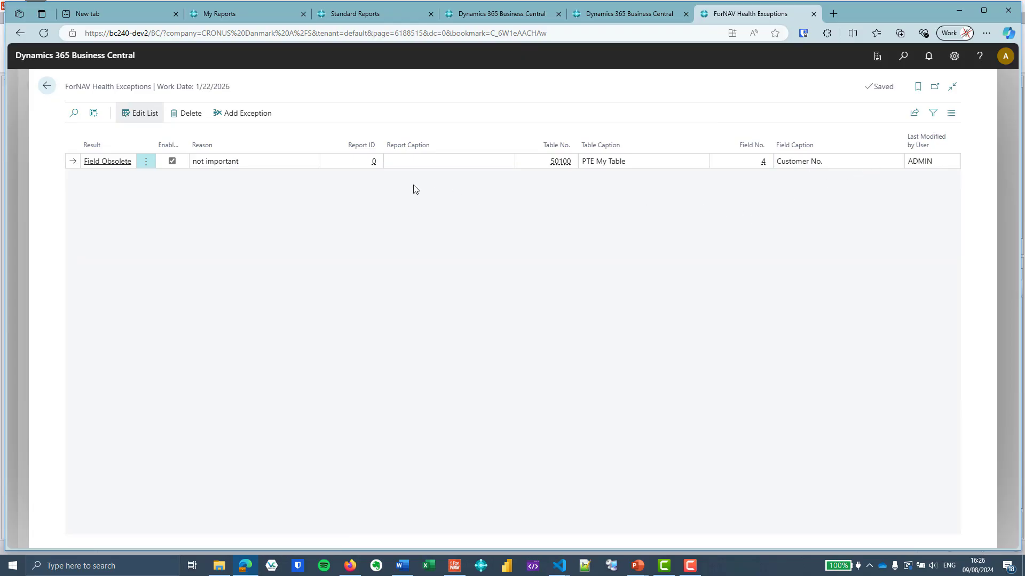
left_click(177, 162)
left_click(49, 89)
Rerun the Health Check and open the full error list to review the Customer List entries
left_click(188, 161)
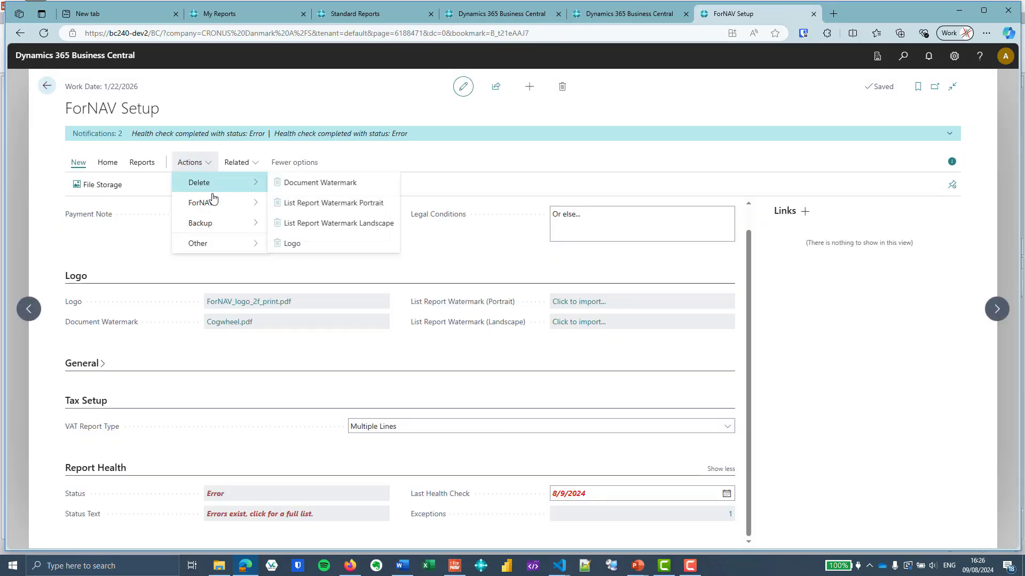
mouse_move(256, 203)
left_click(324, 208)
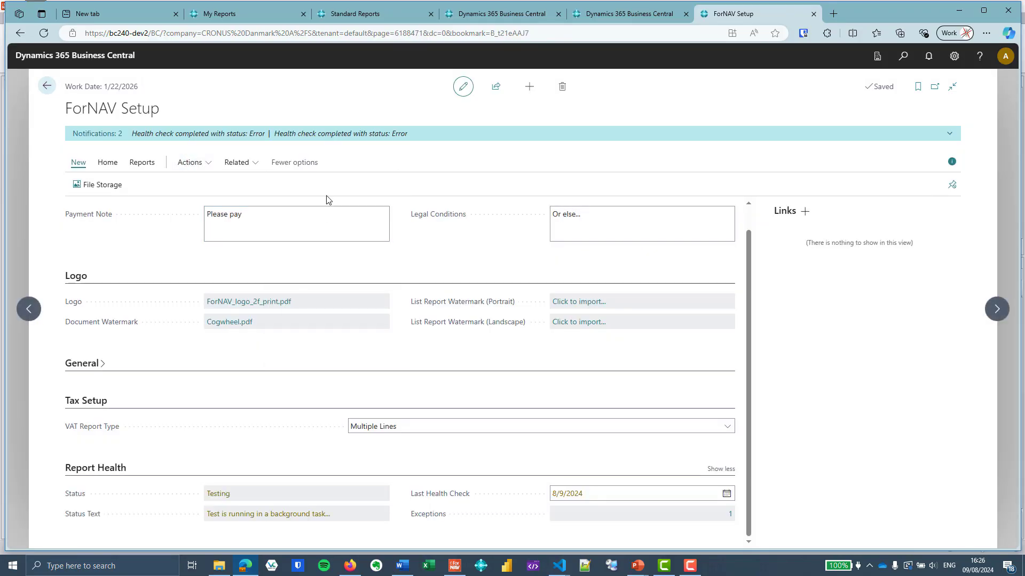
left_click(296, 516)
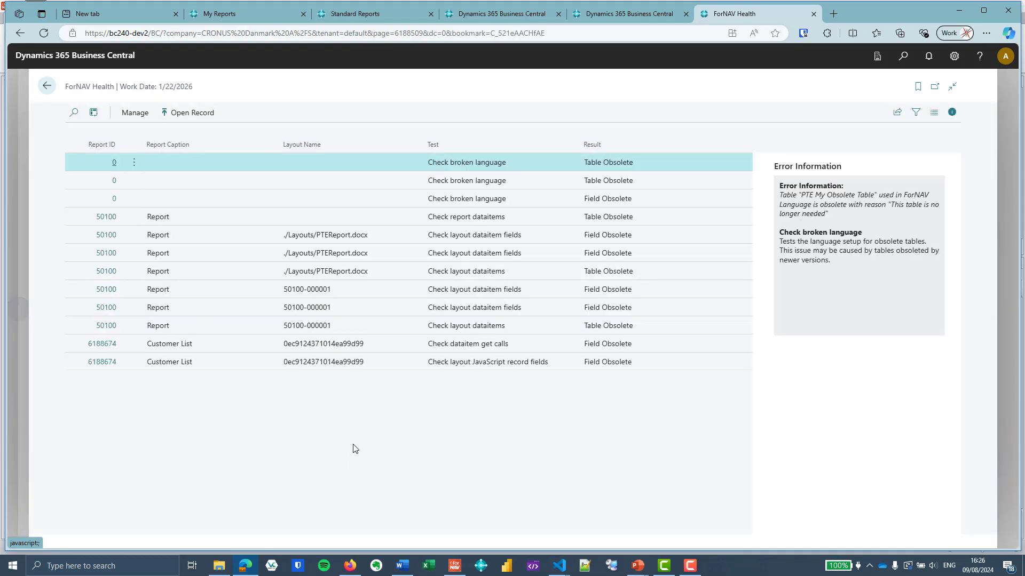
left_click(394, 366)
left_click(398, 346)
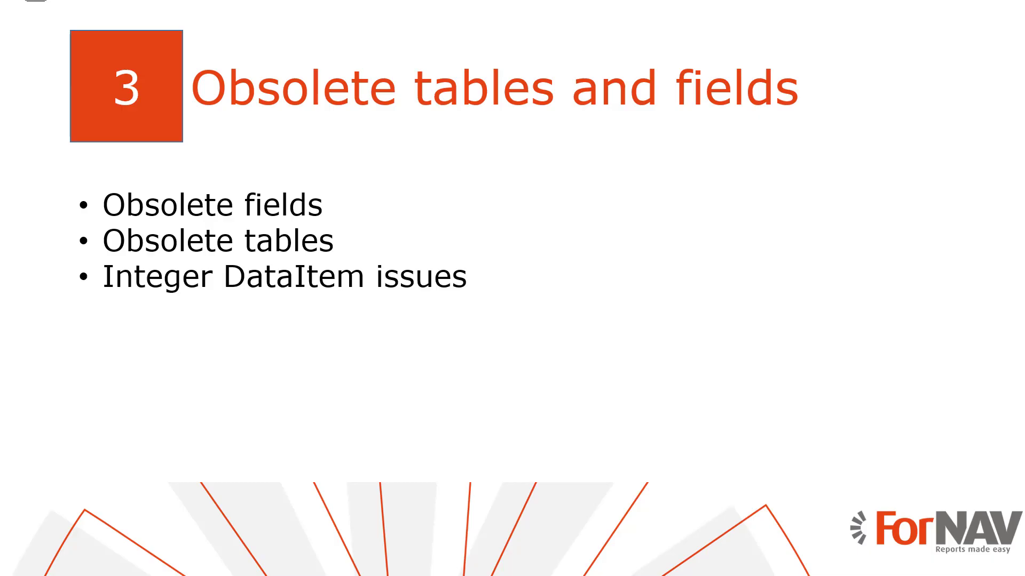
key("Right")
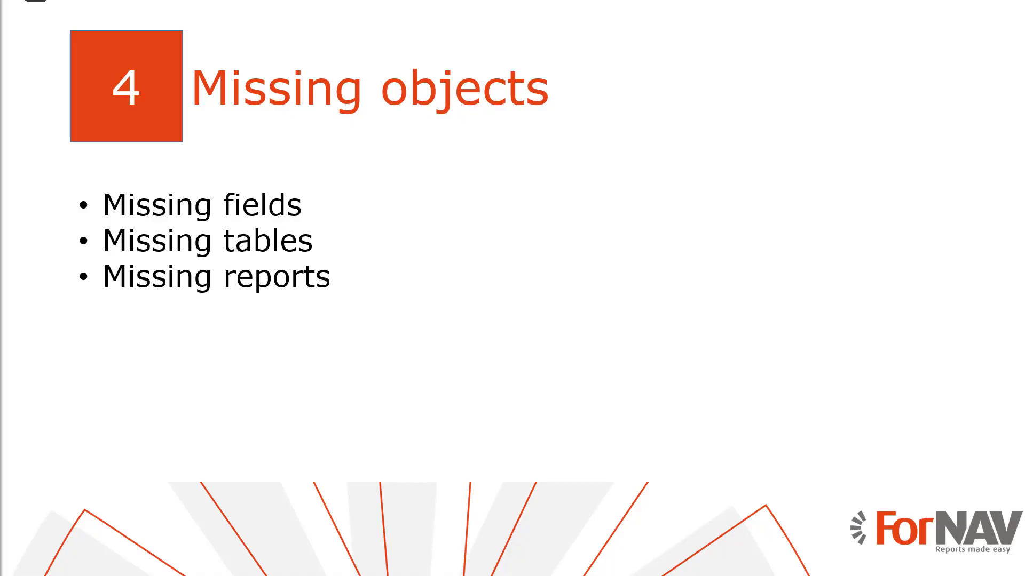
key("alt+Tab")
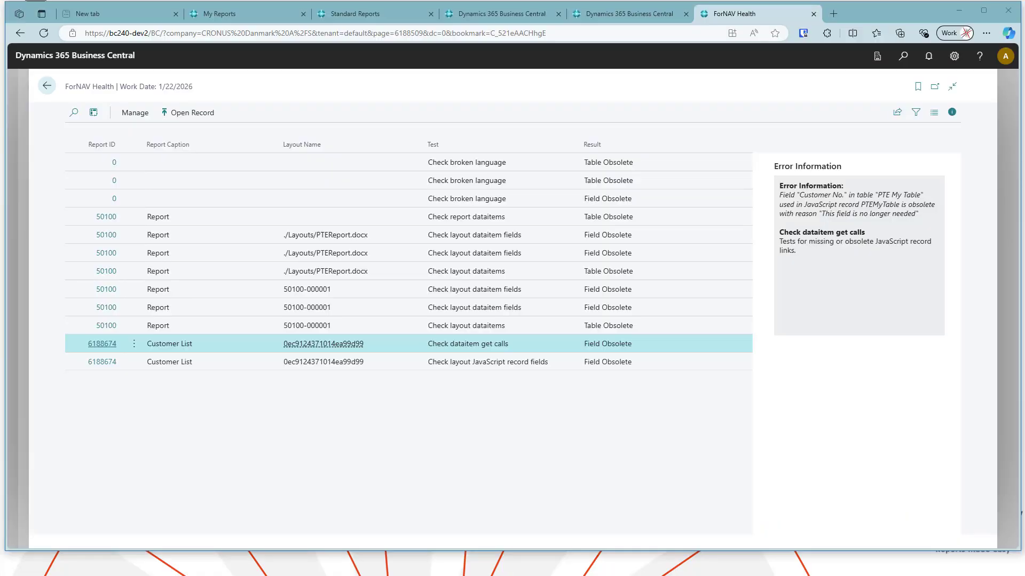
Go back to the home page and open Extension Management through the search
left_click(49, 88)
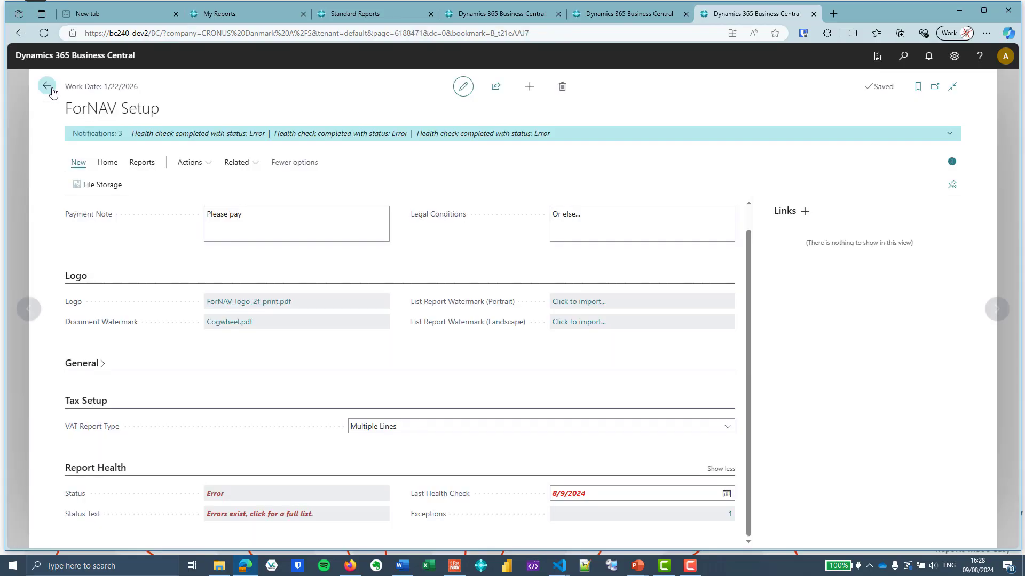
left_click(49, 88)
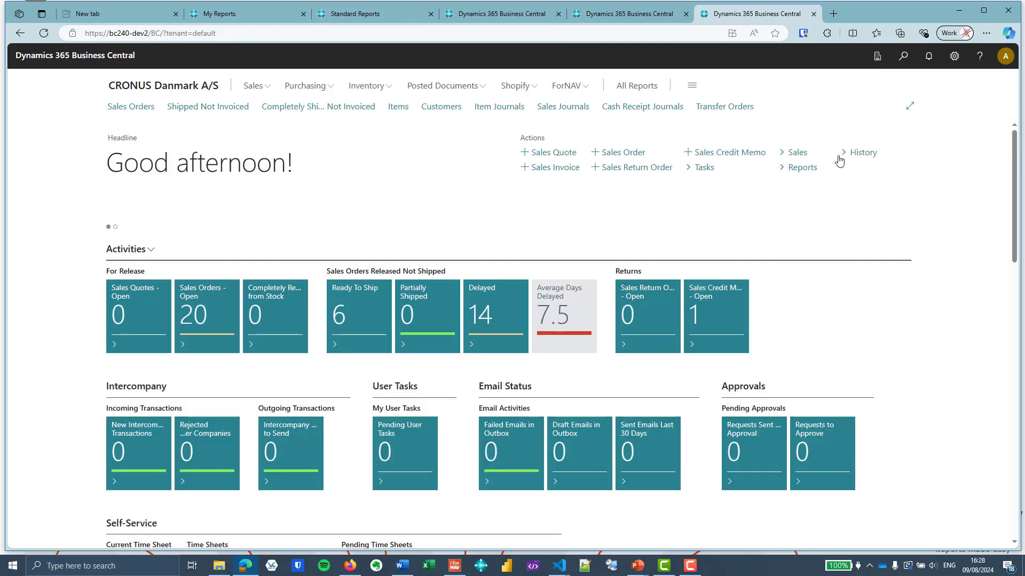
left_click(903, 55)
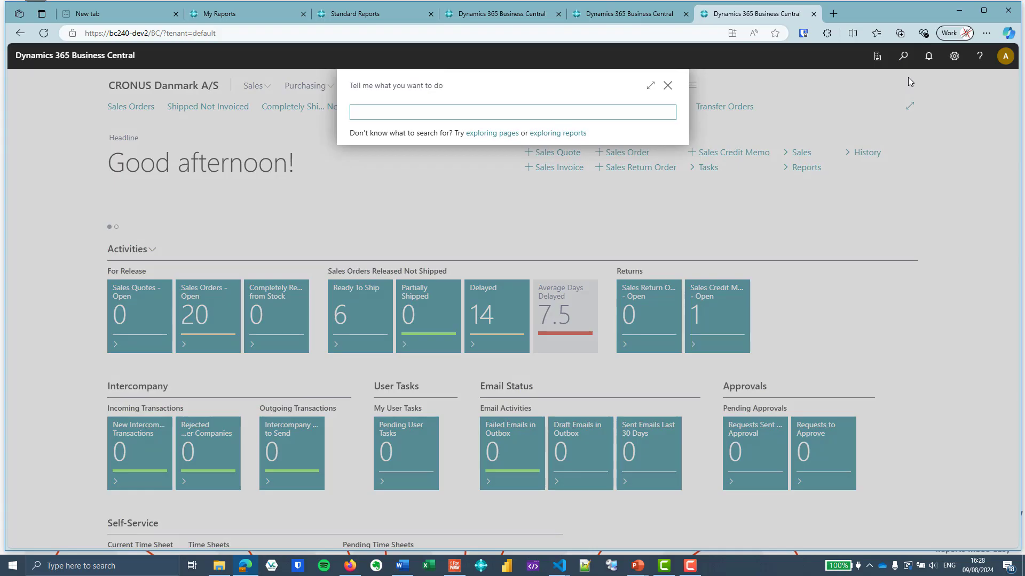
type("ext man")
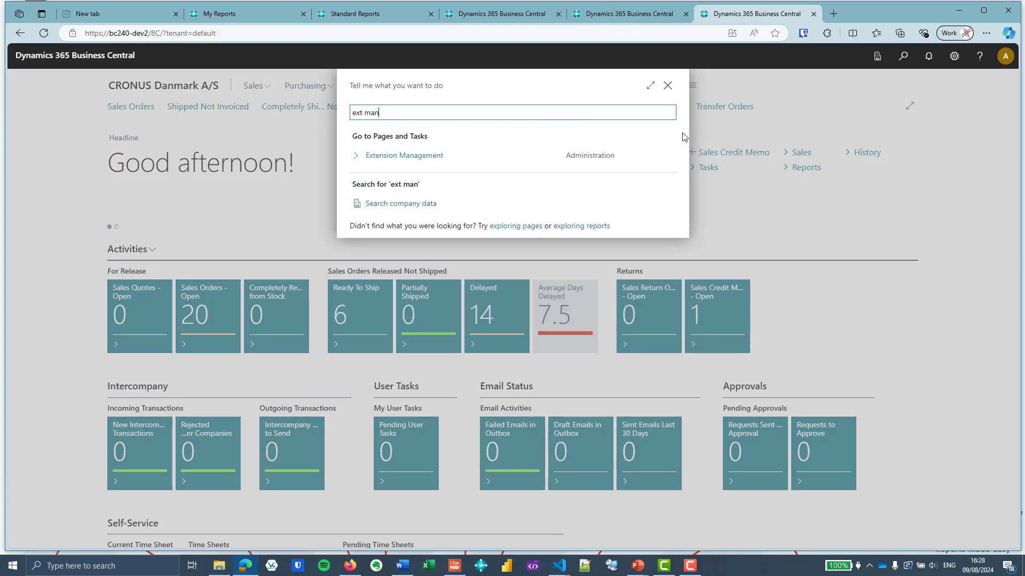
left_click(442, 158)
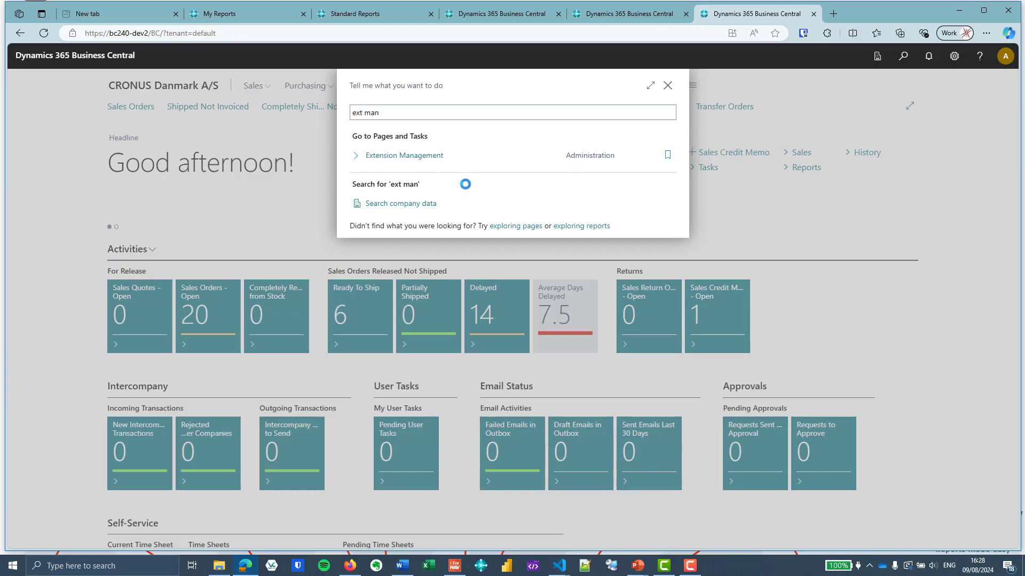
Uninstall the ForNAV.HeathCheckTest extension
scroll(463, 202, "down", 2)
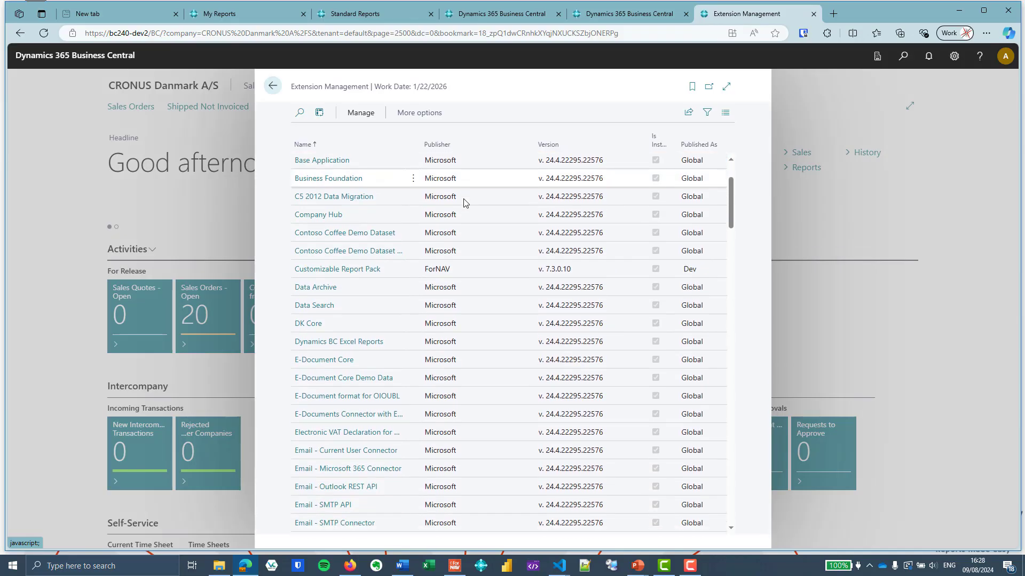
scroll(464, 202, "down", 4)
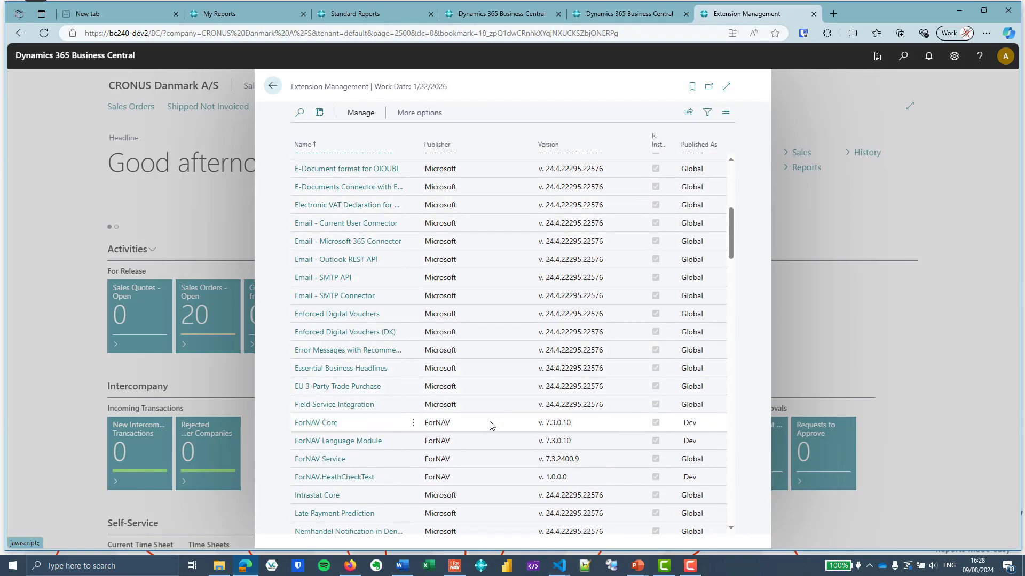
scroll(491, 427, "down", 3)
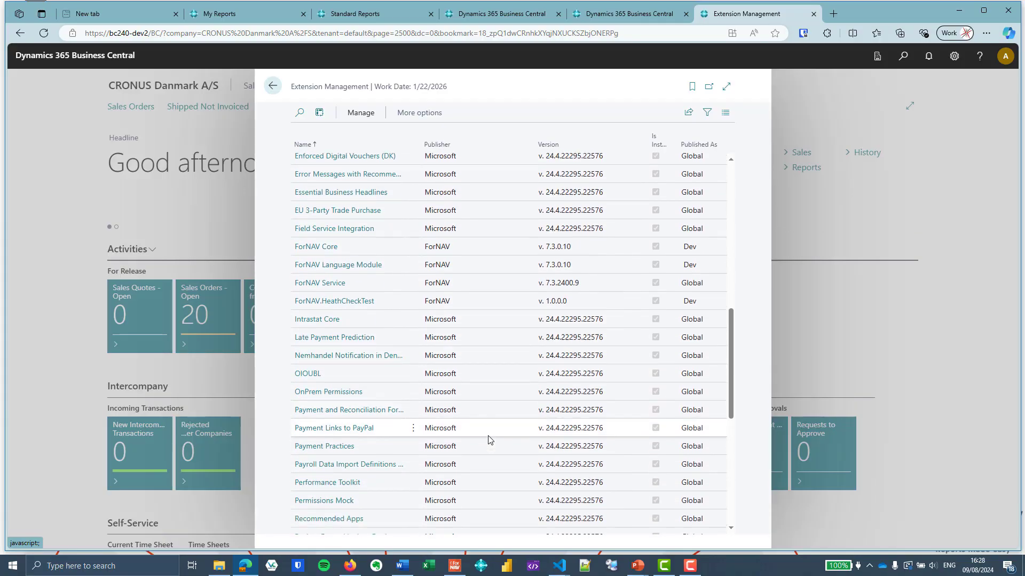
scroll(489, 436, "down", 6)
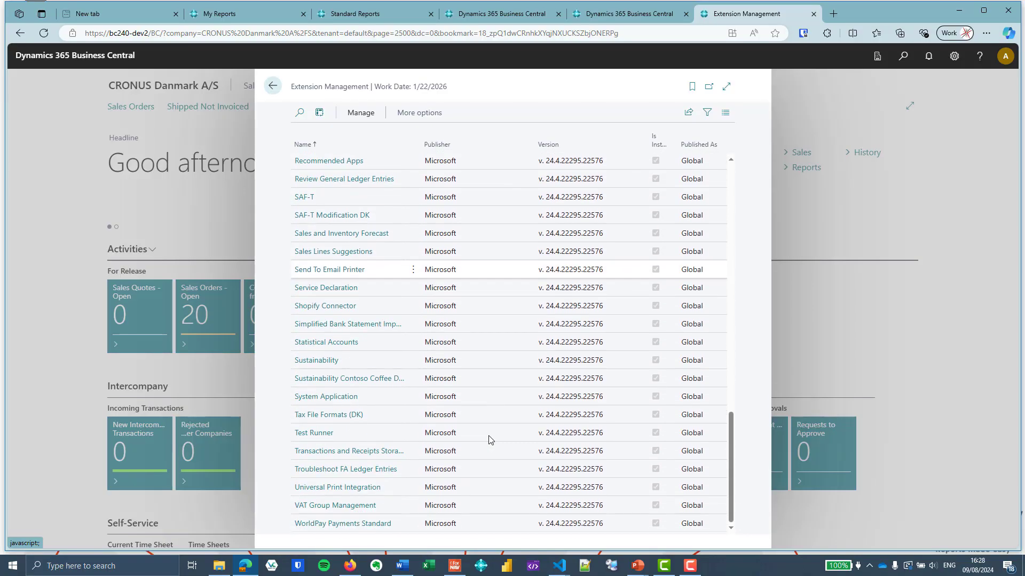
scroll(490, 439, "up", 6)
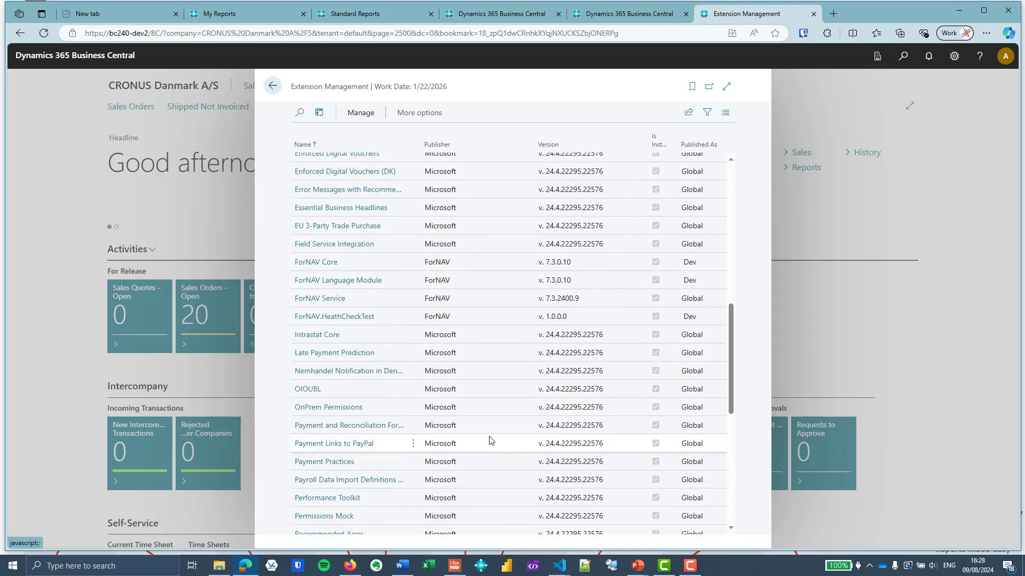
left_click(481, 317)
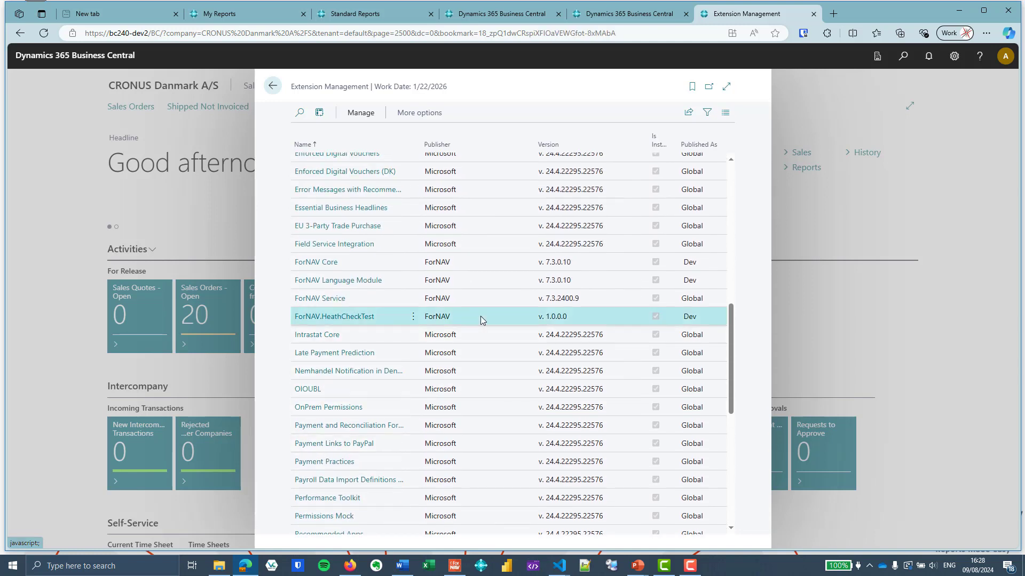
left_click(413, 317)
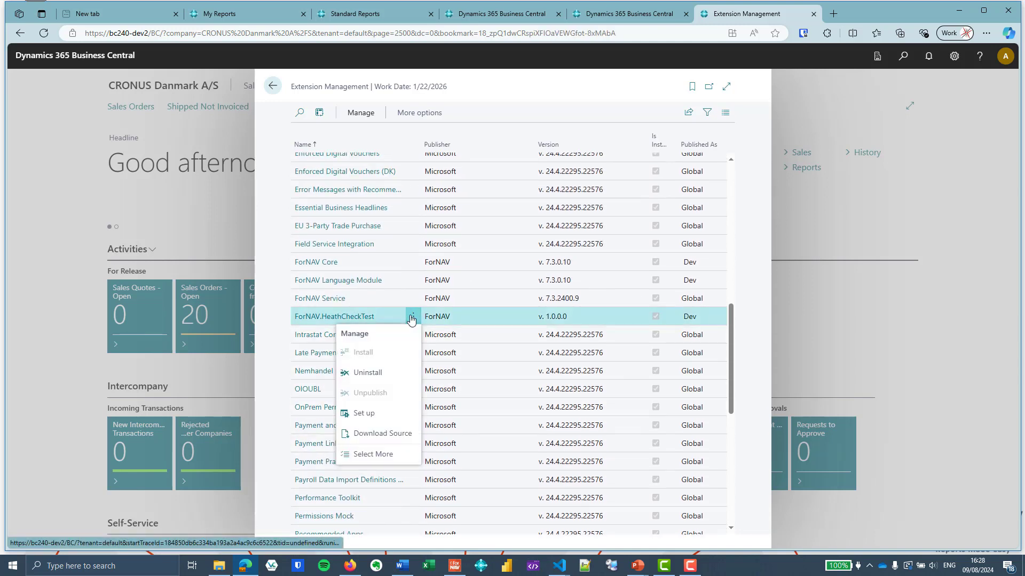
left_click(392, 373)
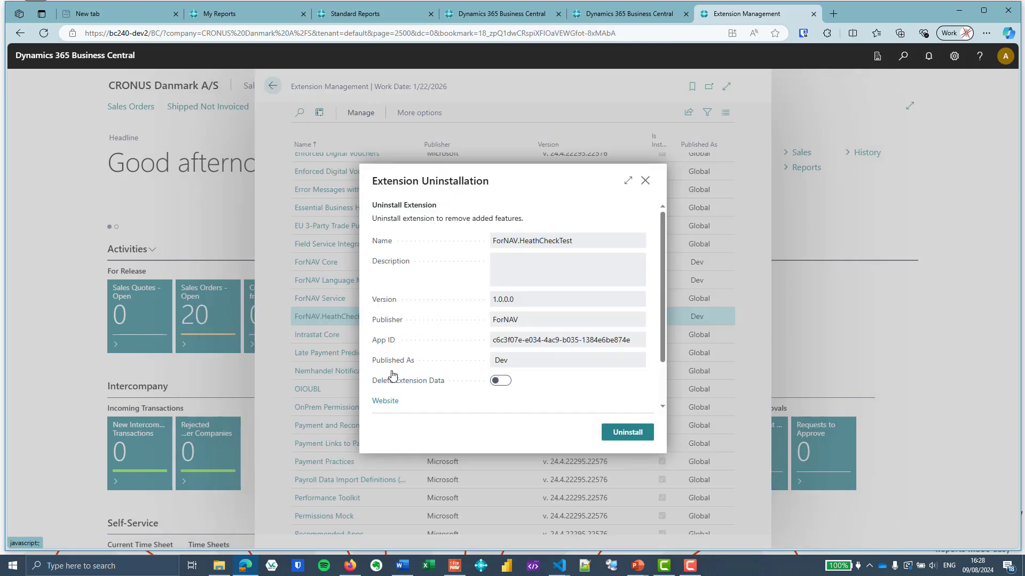
left_click(641, 432)
left_click(614, 340)
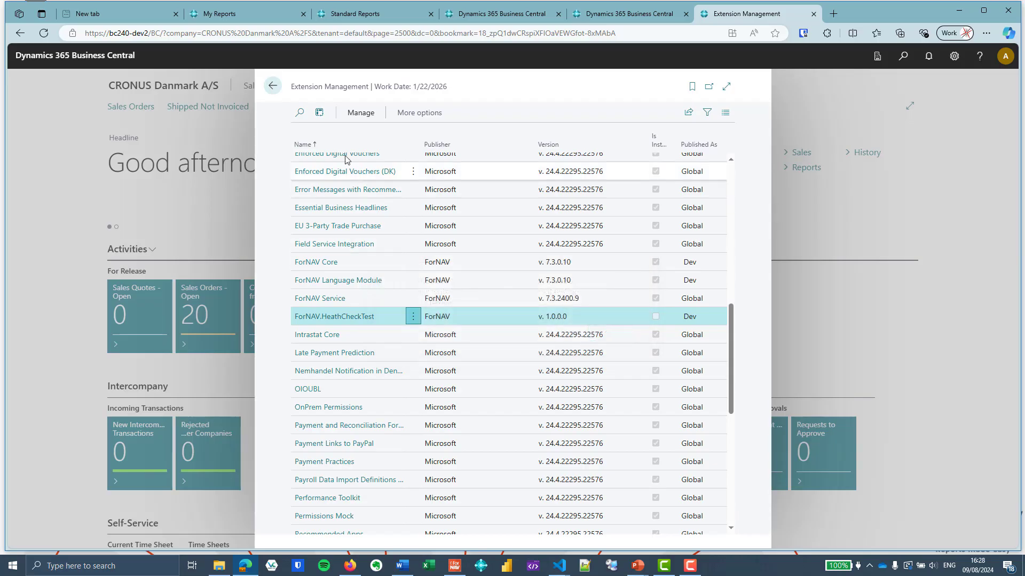
Open ForNAV Setup through the search and open its full list of report health errors
left_click(273, 86)
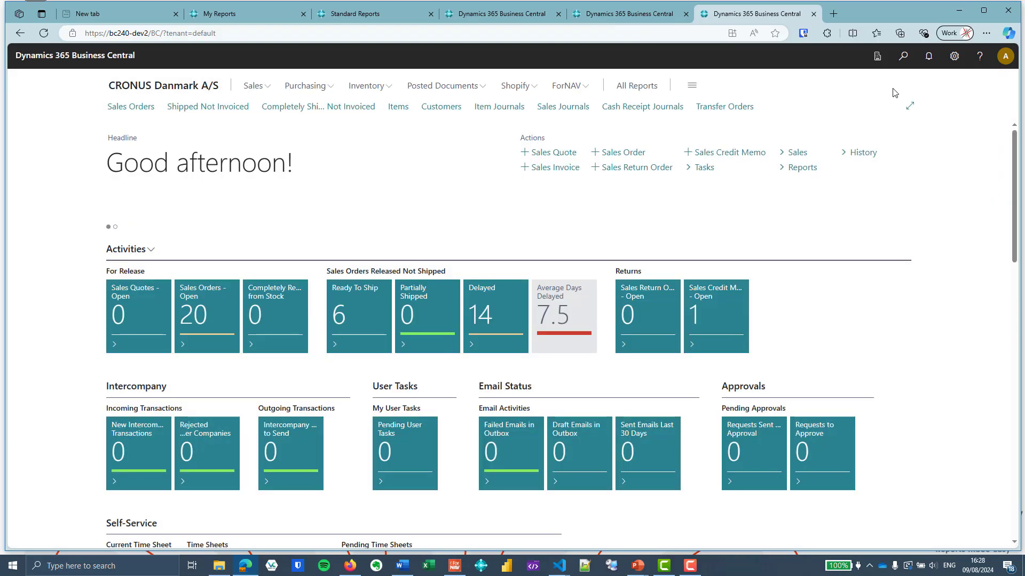
left_click(902, 57)
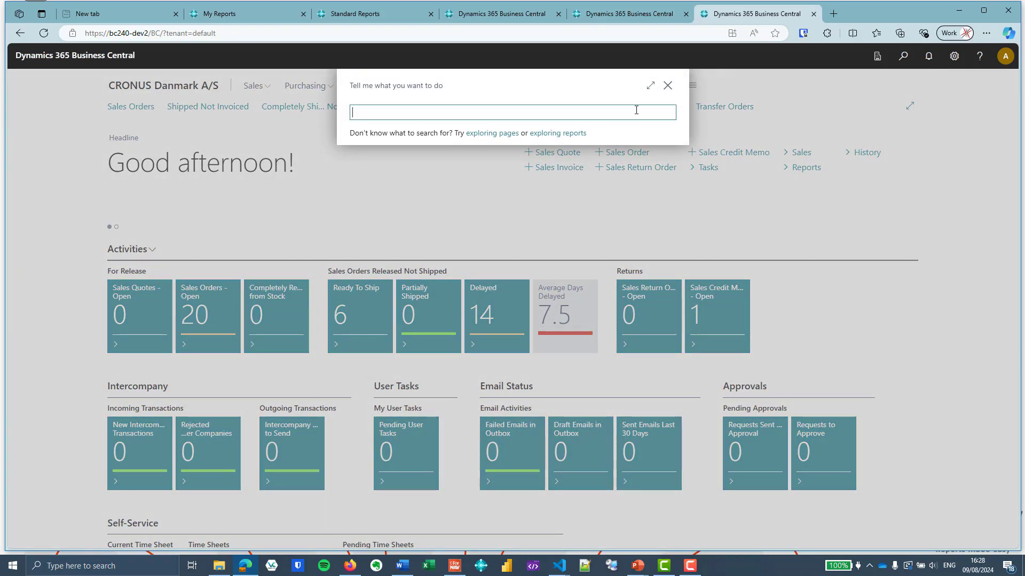
type("forn set")
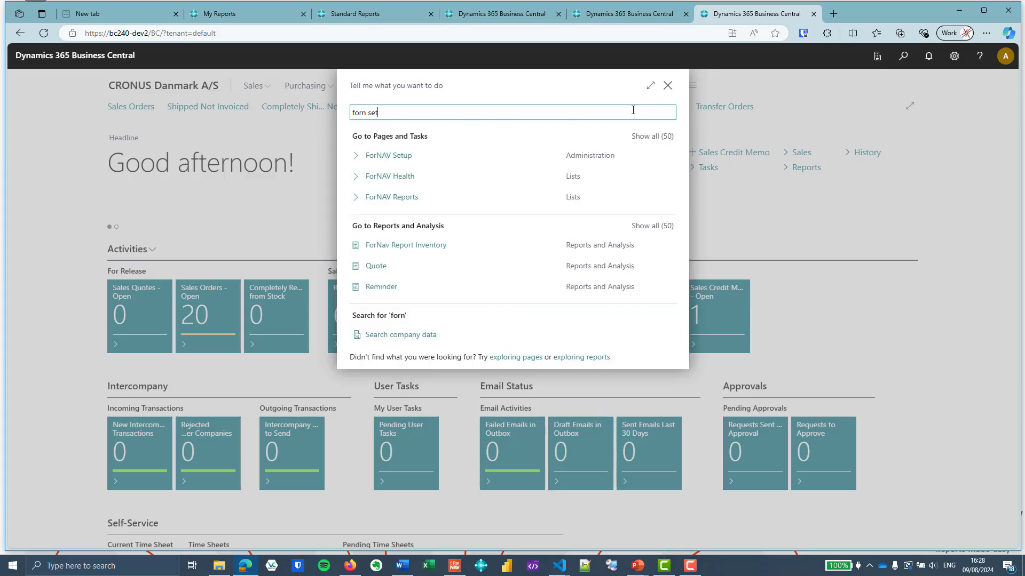
left_click(431, 155)
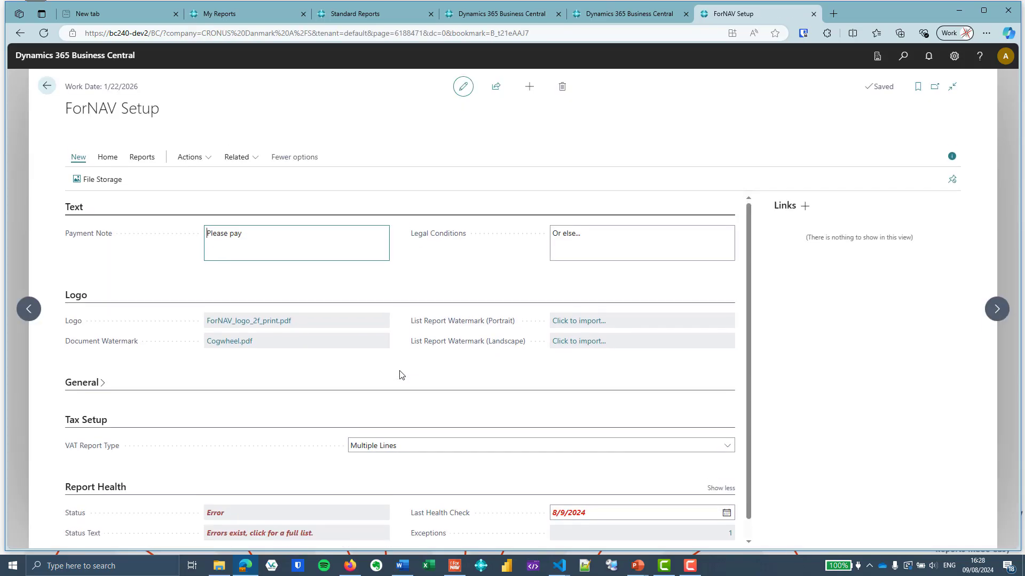
left_click(268, 515)
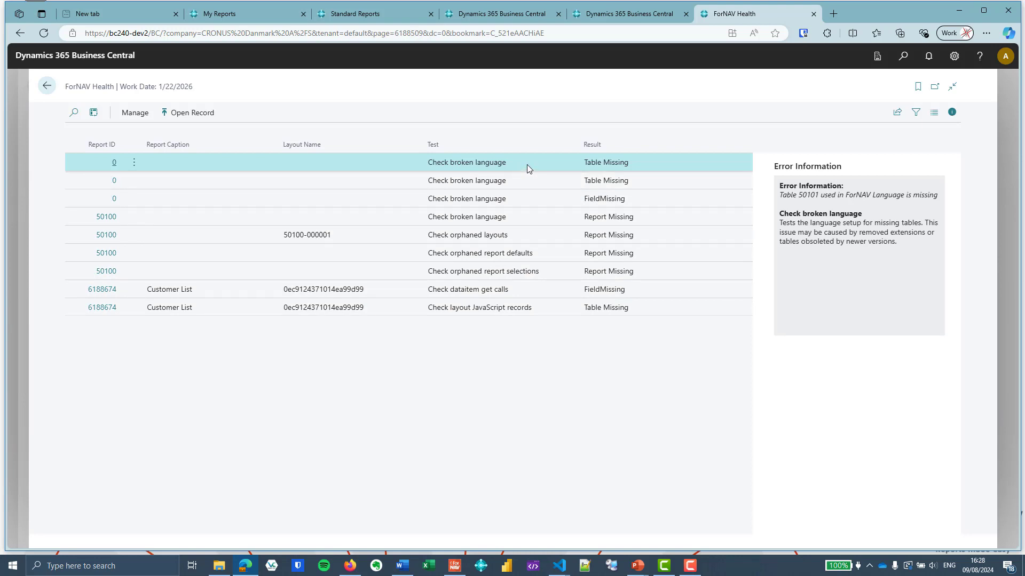
Review the broken language entries and open the ForNAV Language setup line that uses missing table 50101
left_click(556, 177)
left_click(558, 198)
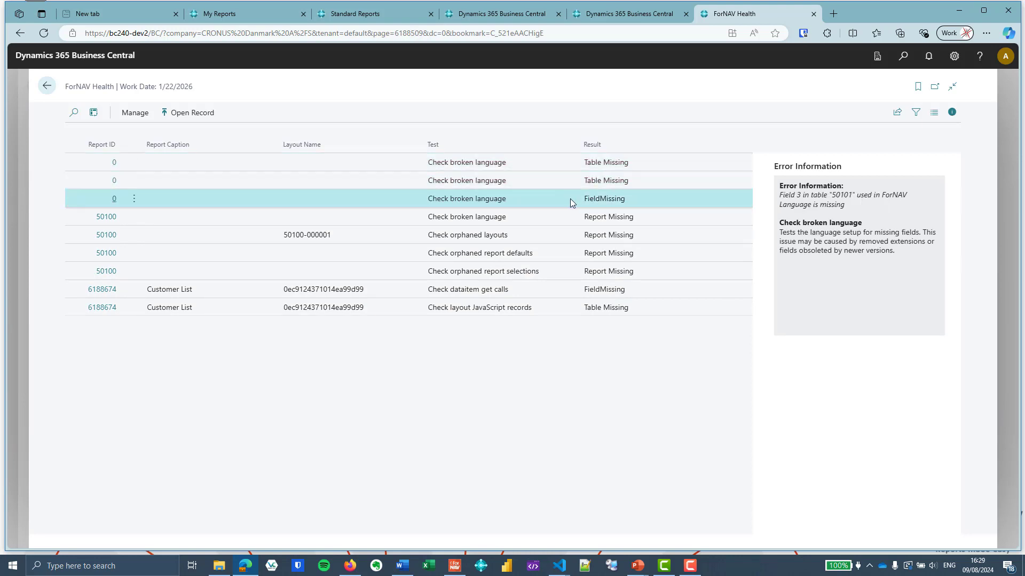
left_click(545, 167)
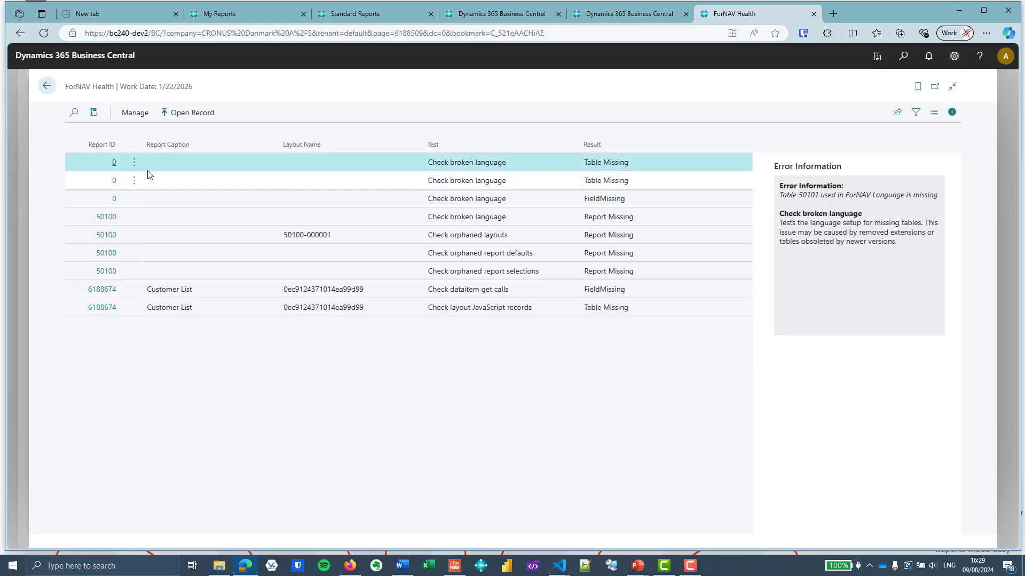
left_click(114, 163)
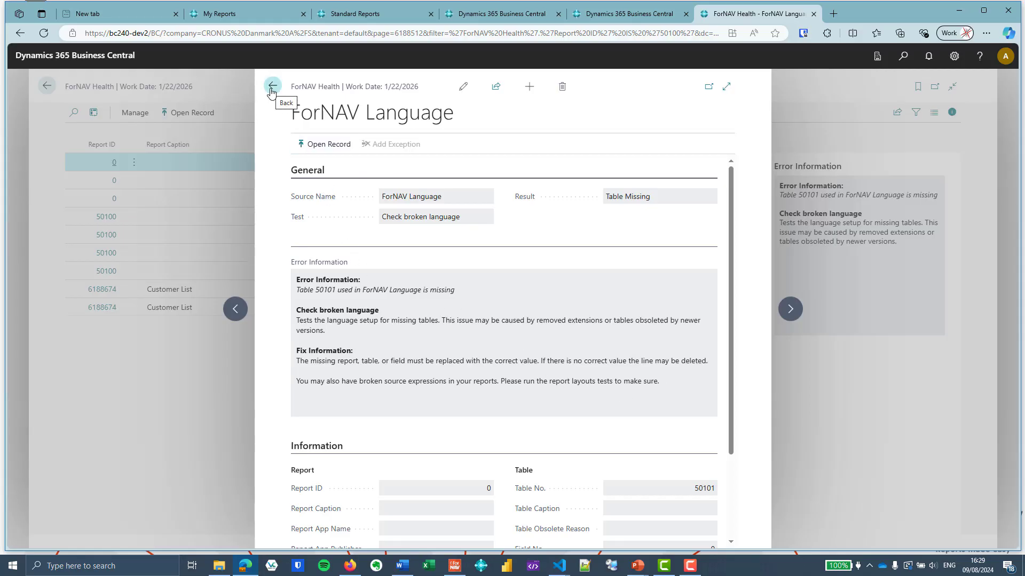
left_click(324, 144)
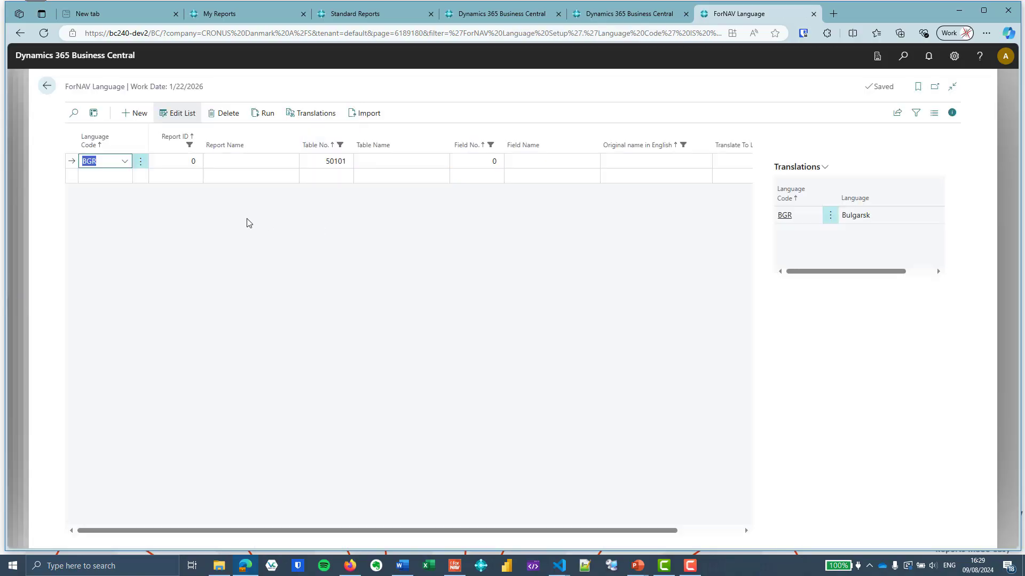
left_click(390, 163)
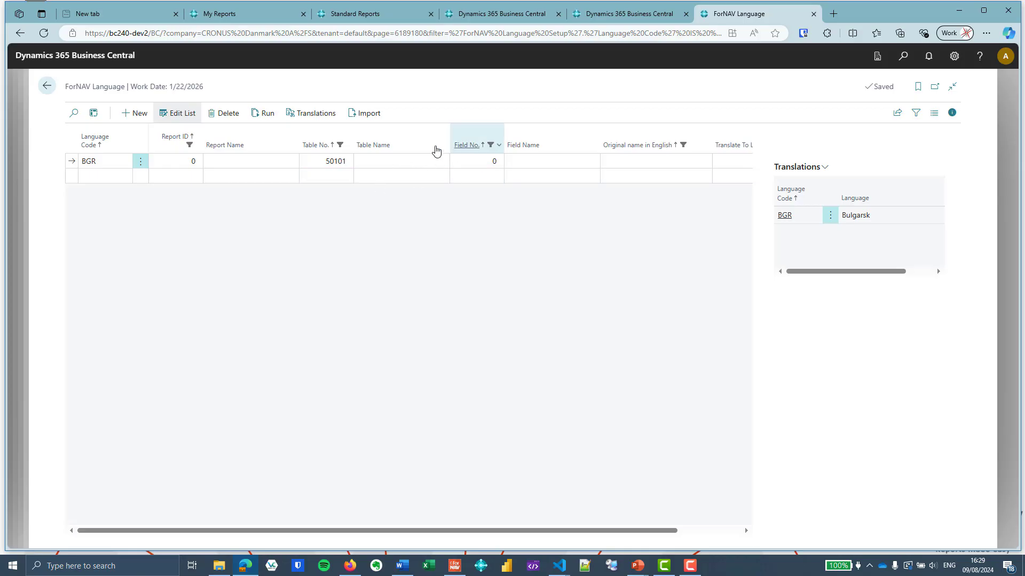
left_click(46, 85)
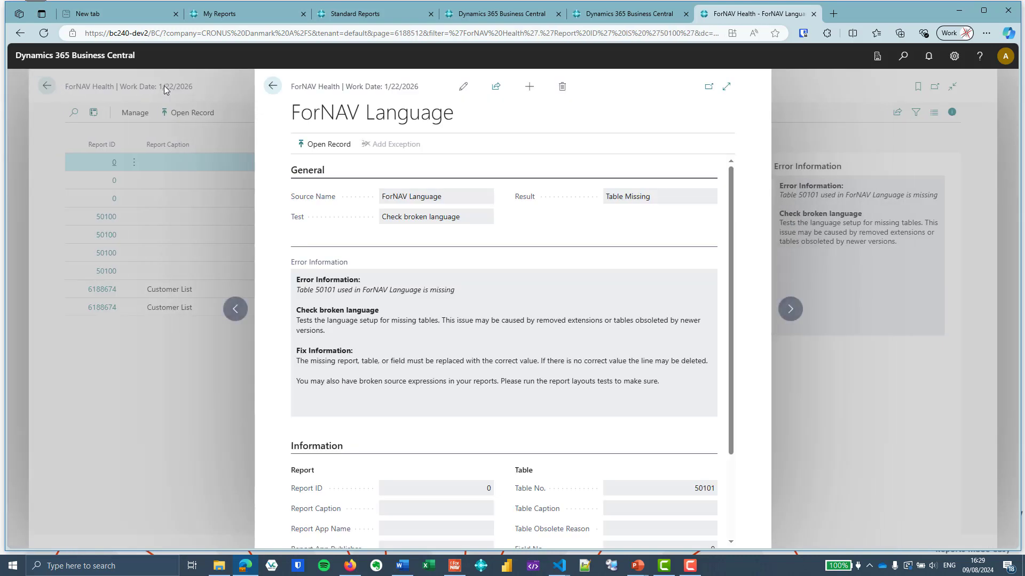
left_click(272, 87)
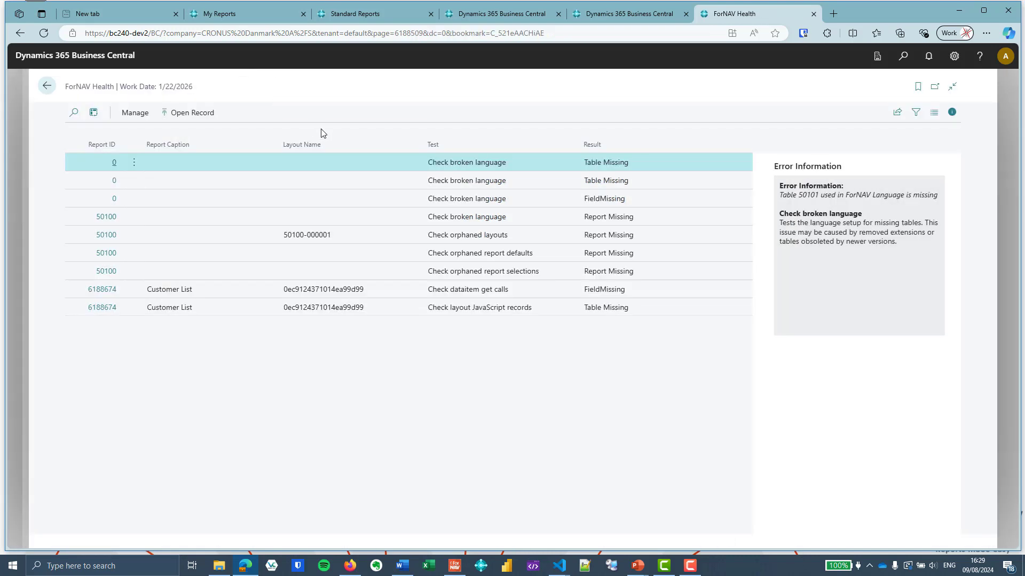
Inspect the orphaned layout entry for report 50100 and open its report layout record
left_click(384, 215)
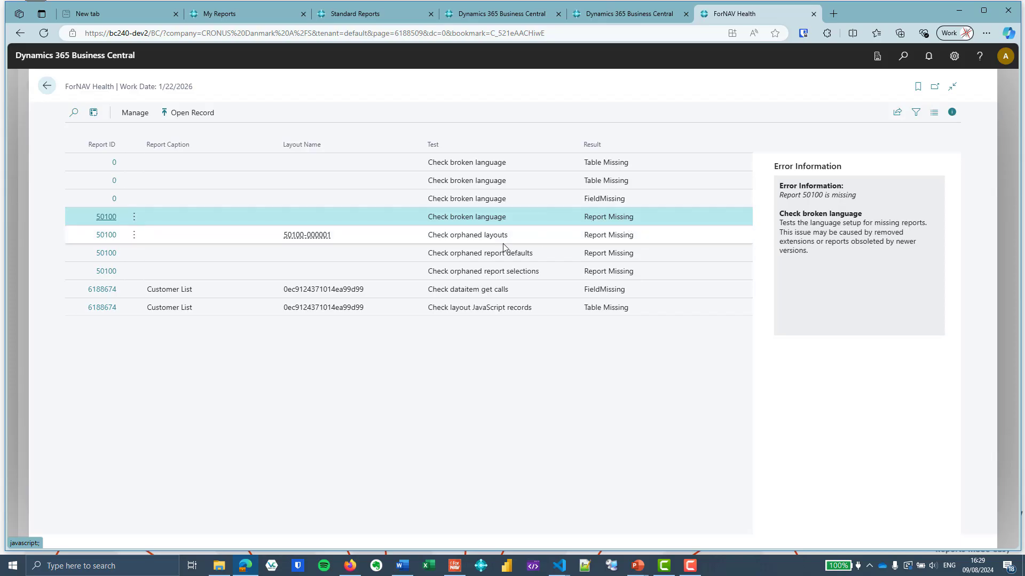
left_click(395, 236)
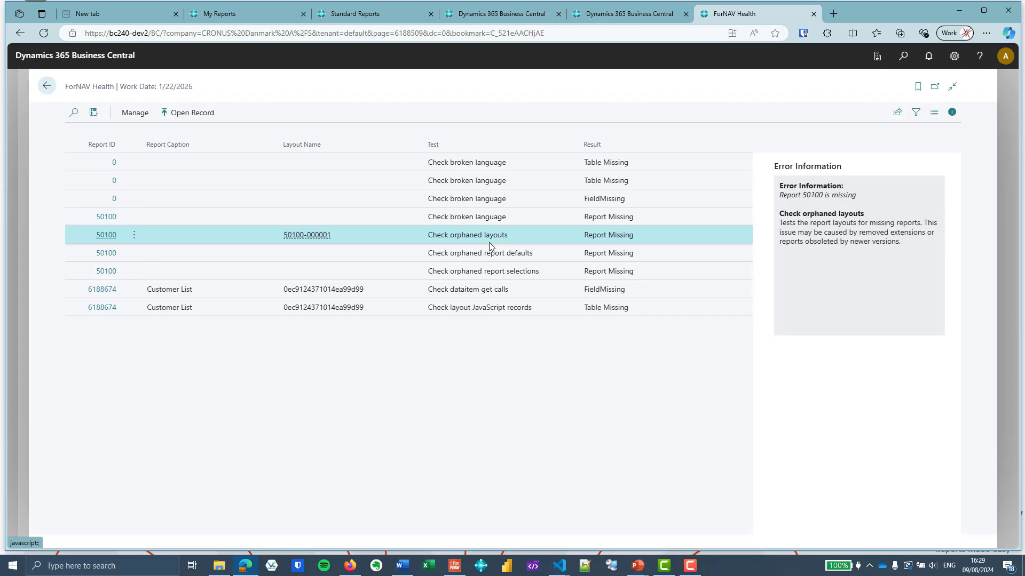
left_click(106, 236)
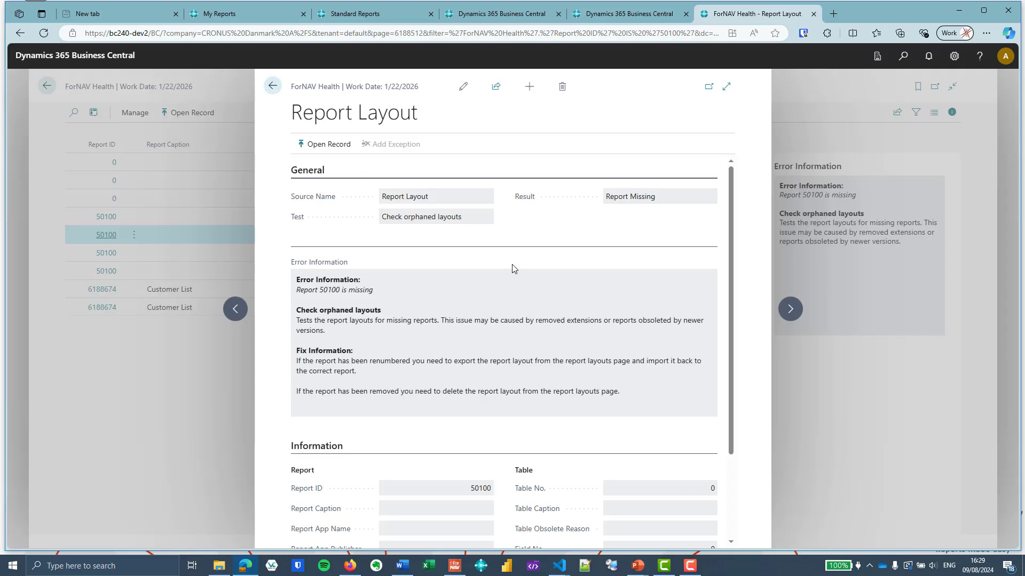
scroll(511, 265, "down", 1)
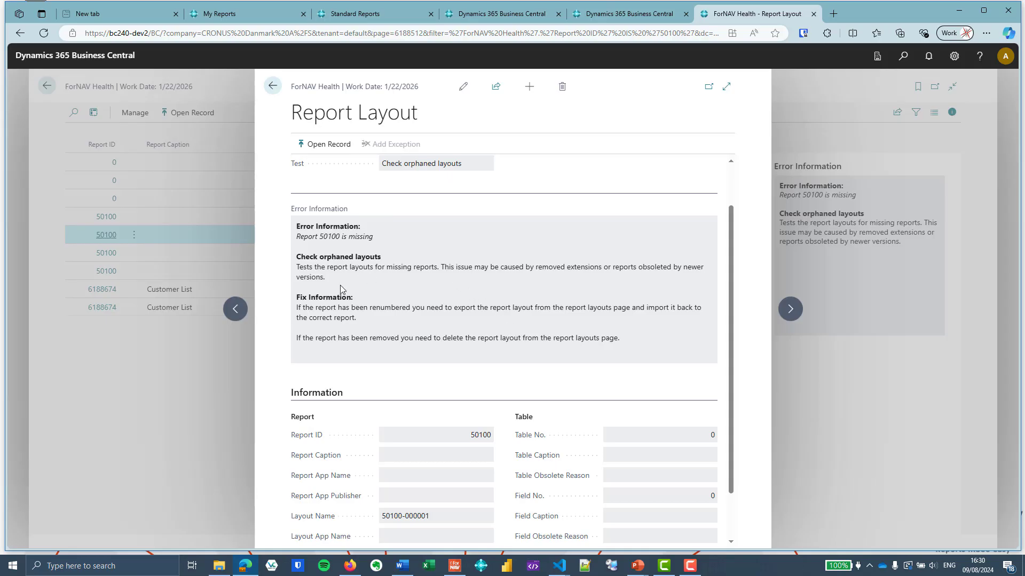
left_click(327, 144)
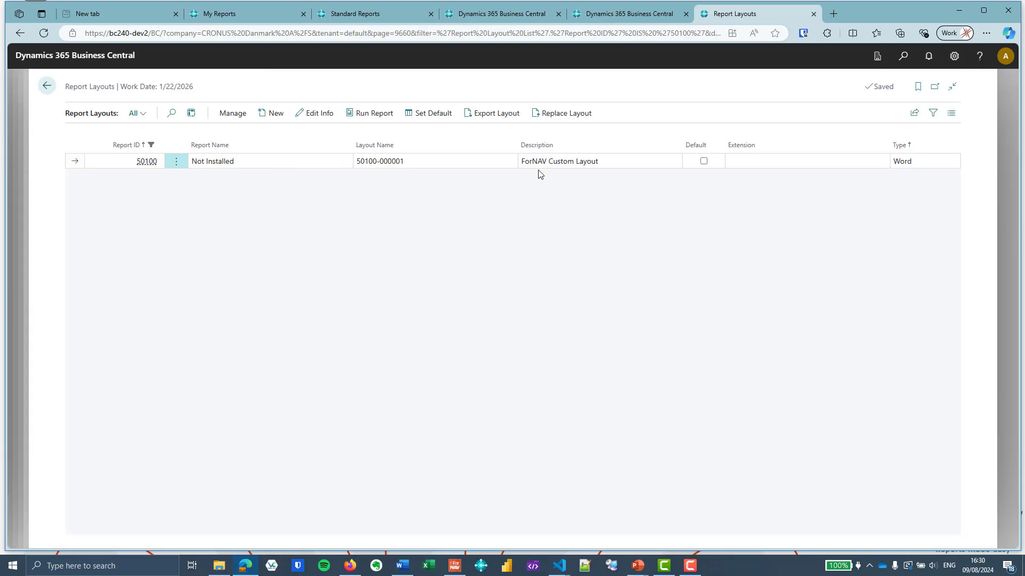
left_click(47, 86)
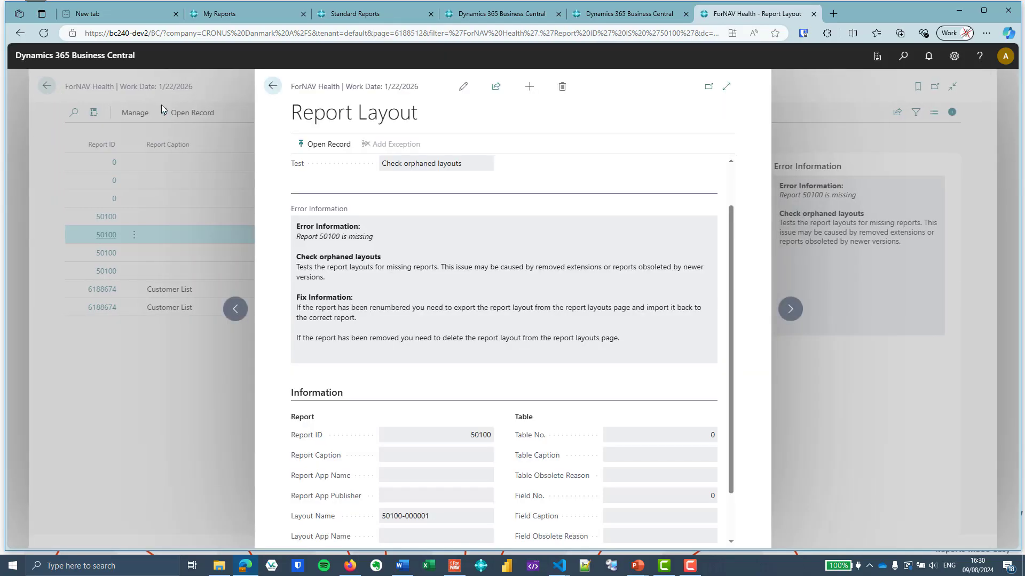
left_click(273, 86)
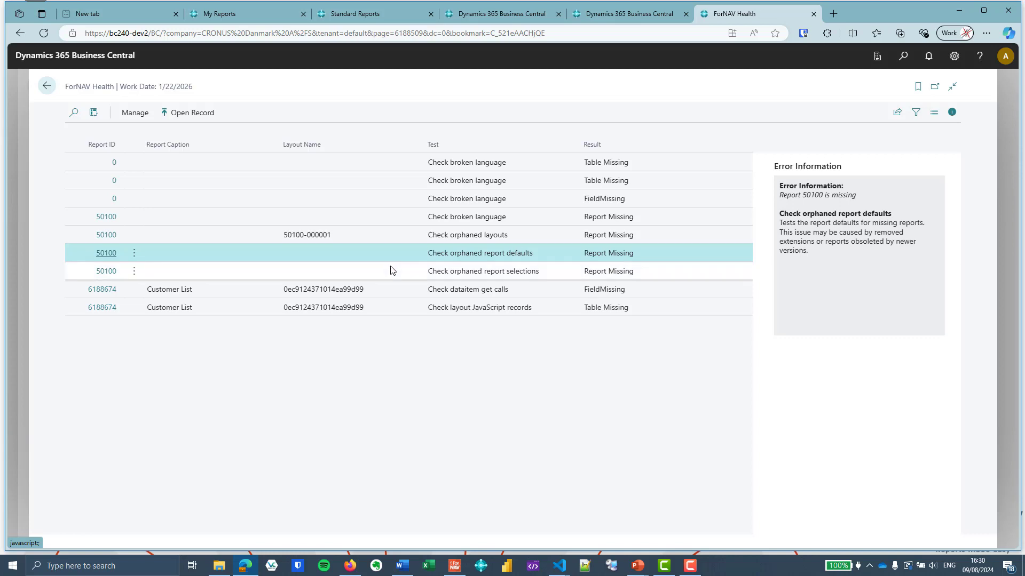
Review the orphaned report selection entry and the Customer List JavaScript record entries, opening their detail cards
left_click(425, 271)
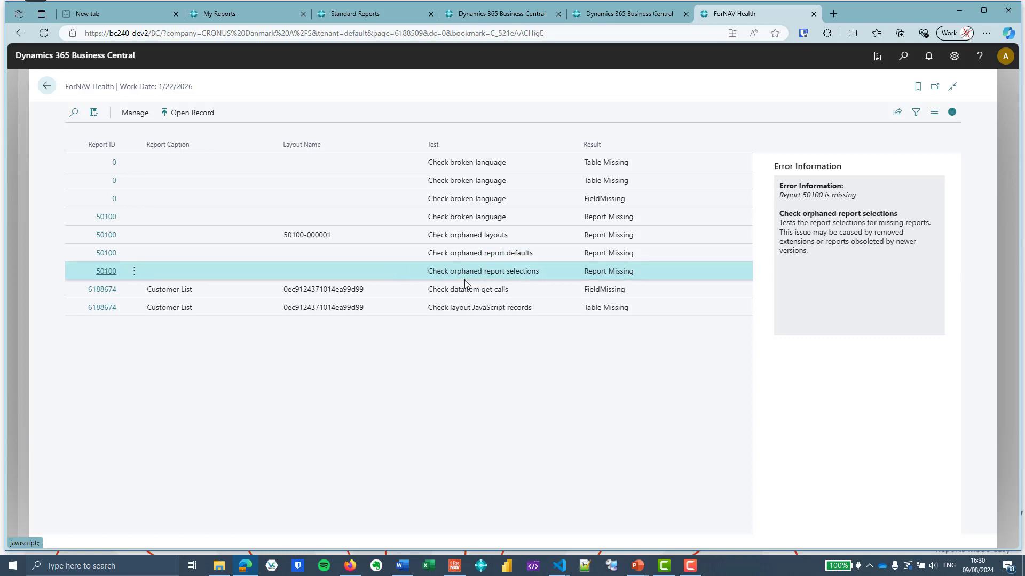
left_click(107, 272)
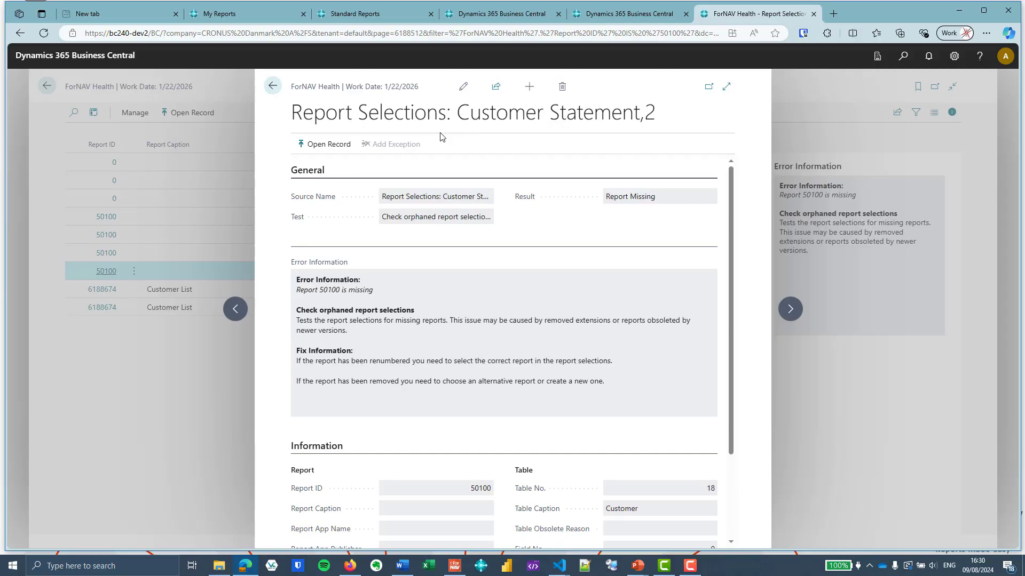
left_click(275, 88)
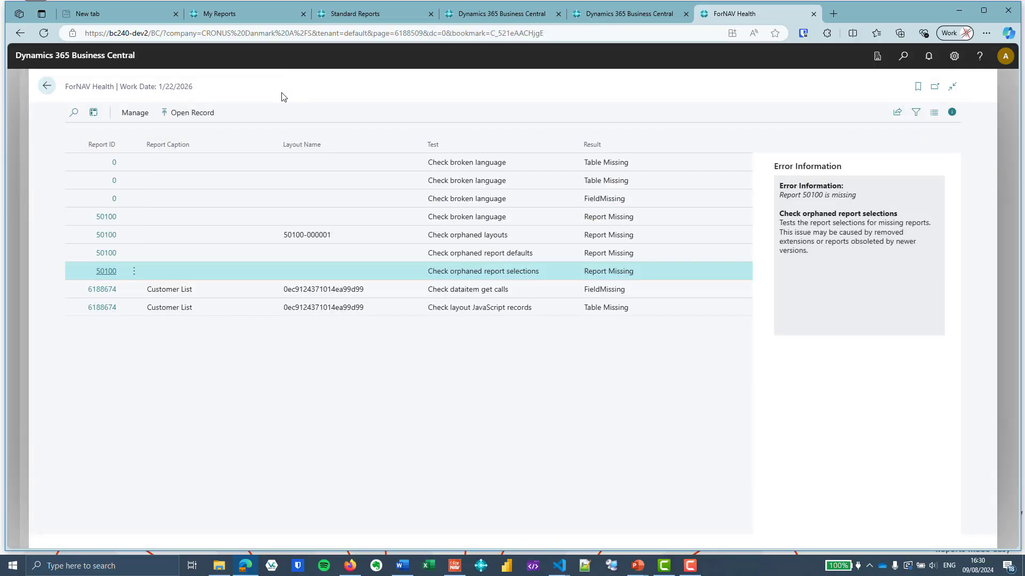
left_click(257, 290)
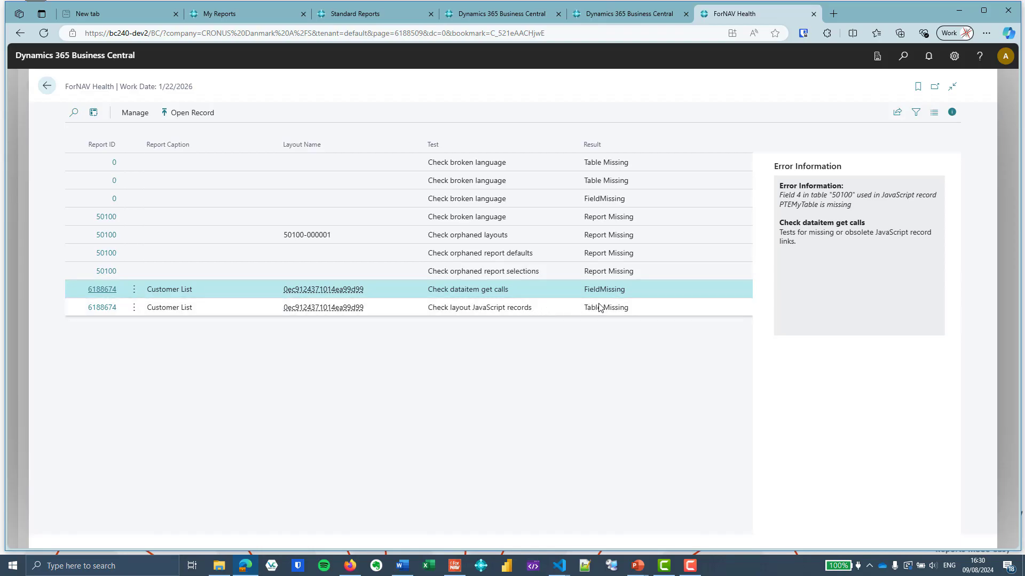
left_click(648, 303)
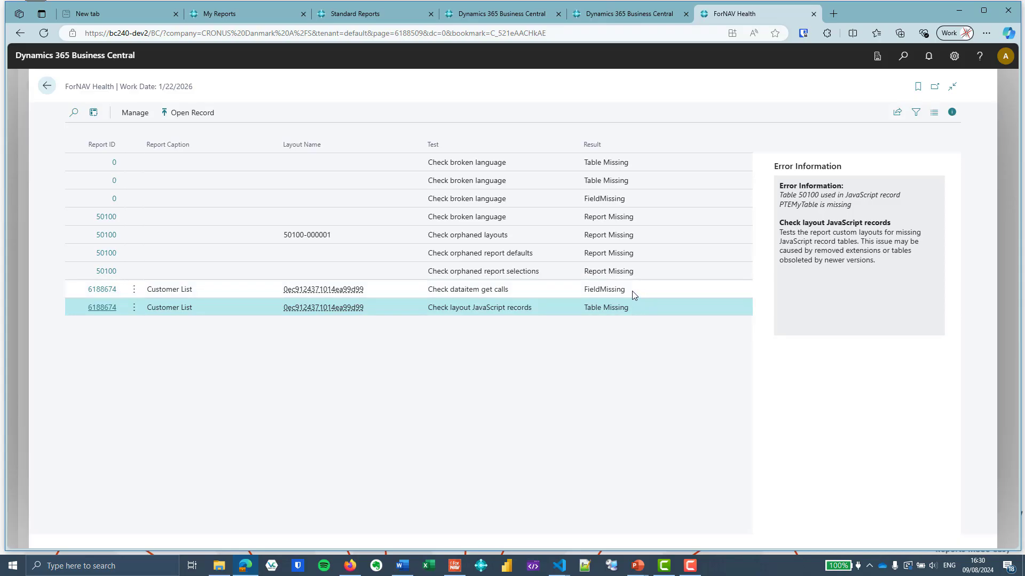
left_click(105, 309)
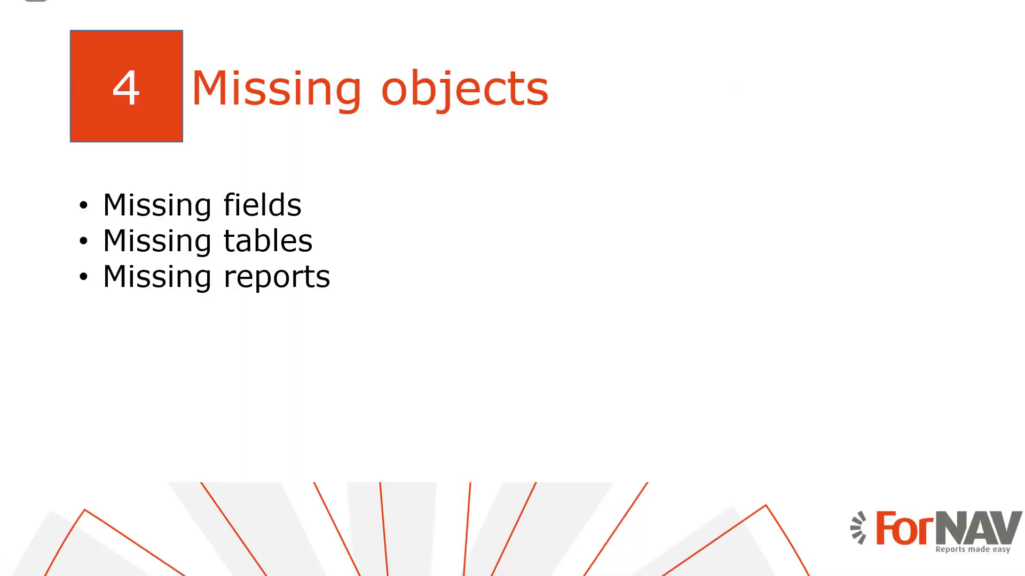
key("Right")
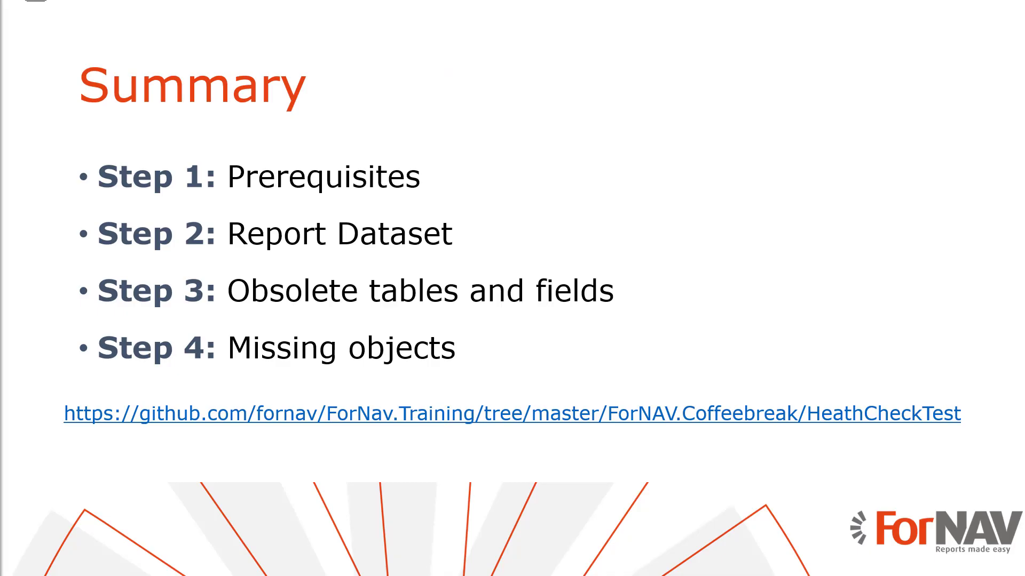